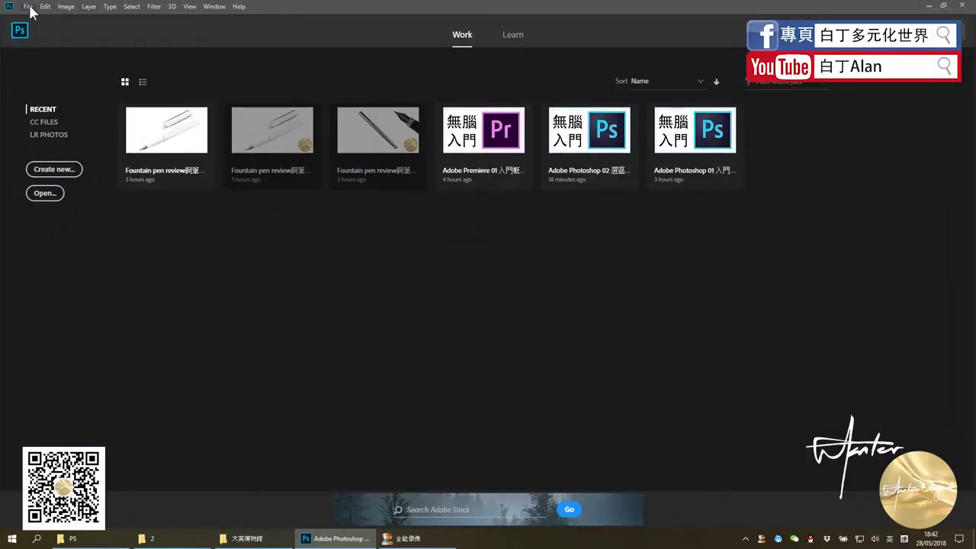
Create a new white A4 document, 297 × 210 mm at 300 ppi, in landscape orientation.
click(29, 7)
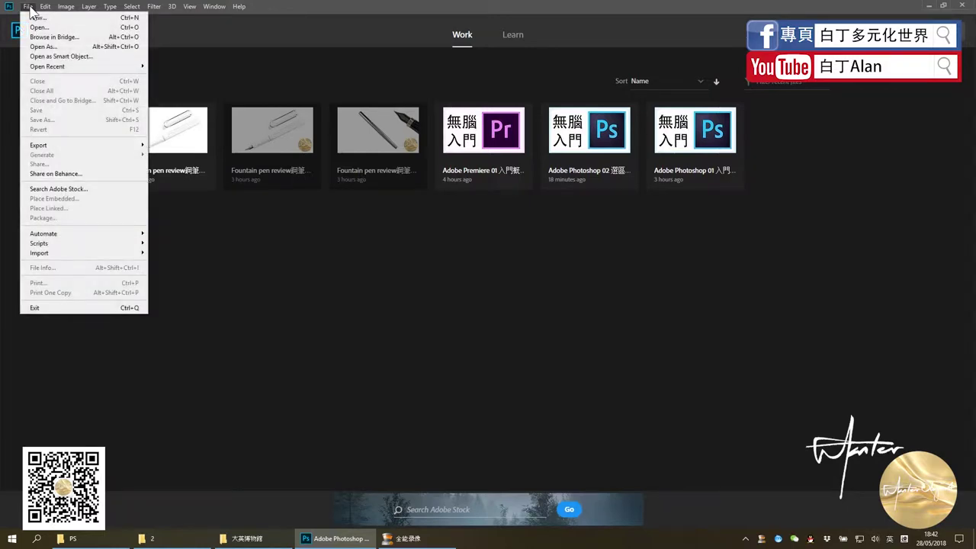
click(45, 20)
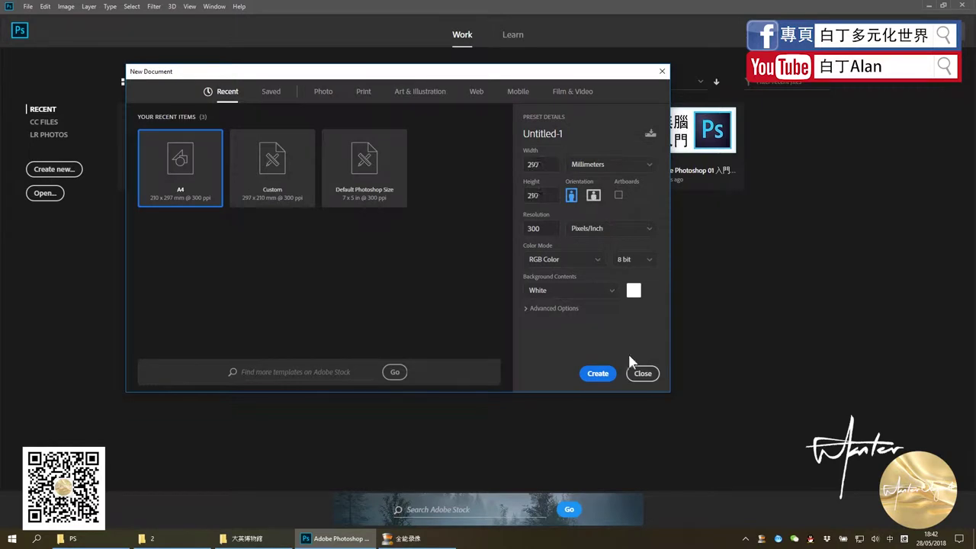
click(593, 196)
click(571, 196)
click(599, 374)
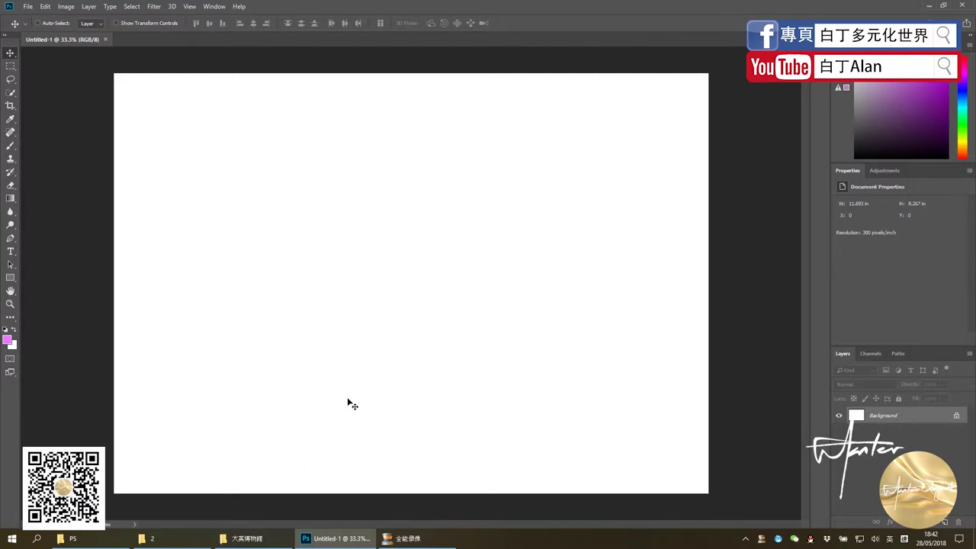
Drag photo DSC00847 from the 大英博物館 folder onto the canvas and commit the placement.
click(244, 538)
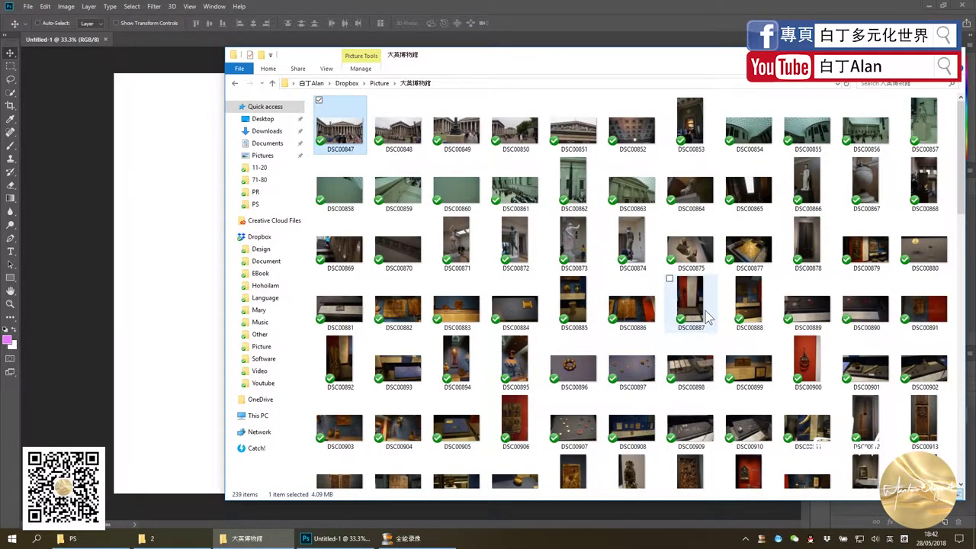
scroll(701, 317, down, 3)
scroll(701, 315, up, 3)
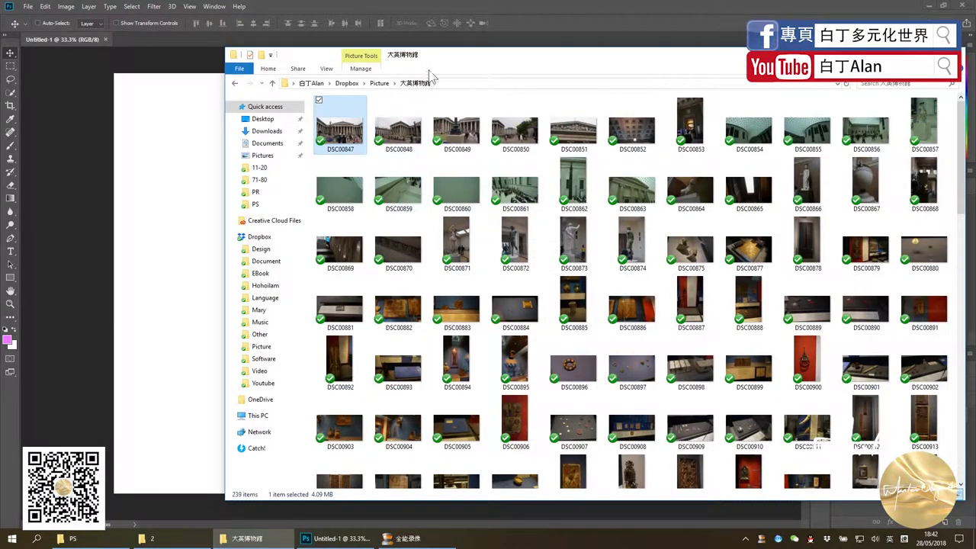
drag(457, 59, 541, 48)
mouse_move(433, 113)
mouse_down()
mouse_move(344, 207)
mouse_move(246, 251)
mouse_up()
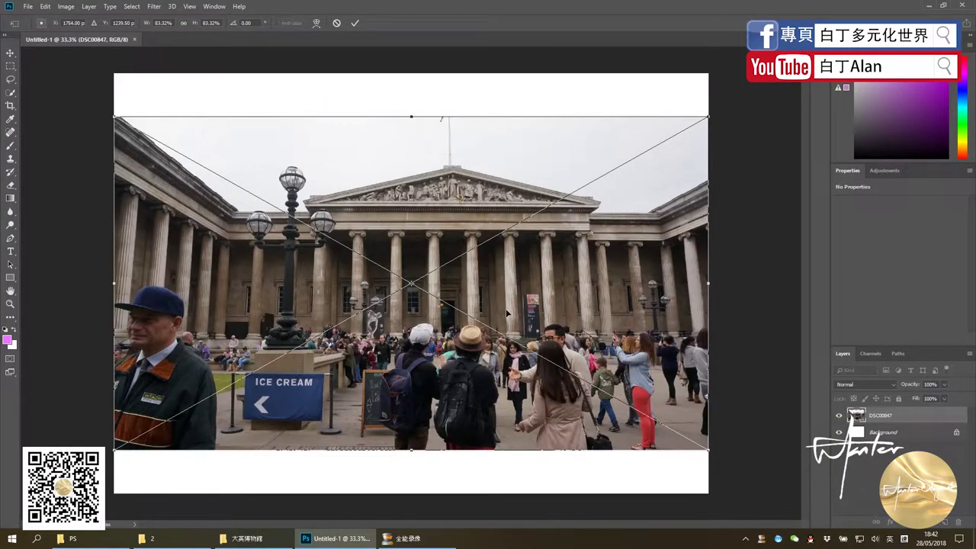
key(Return)
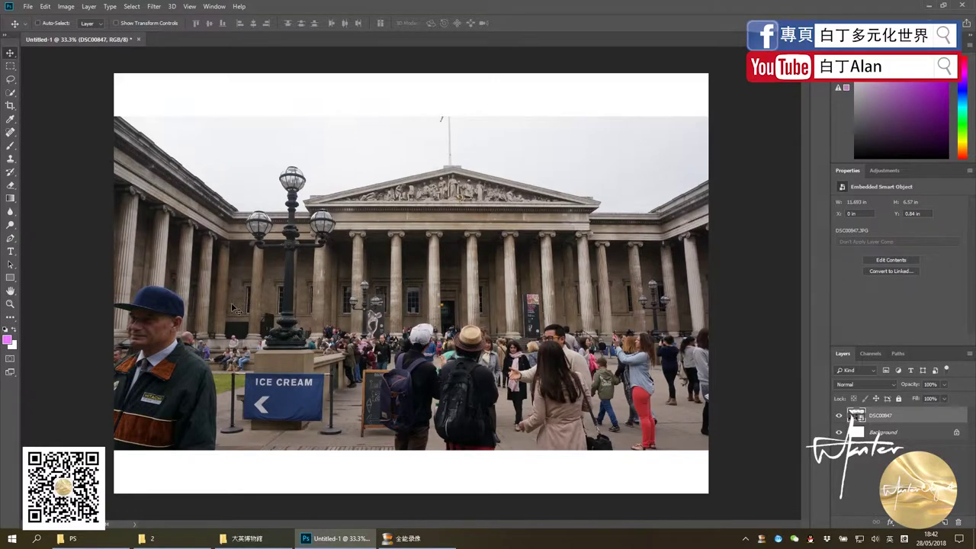
Switch to the Pen tool and zoom in on the ICE CREAM banner.
scroll(275, 396, up, 3)
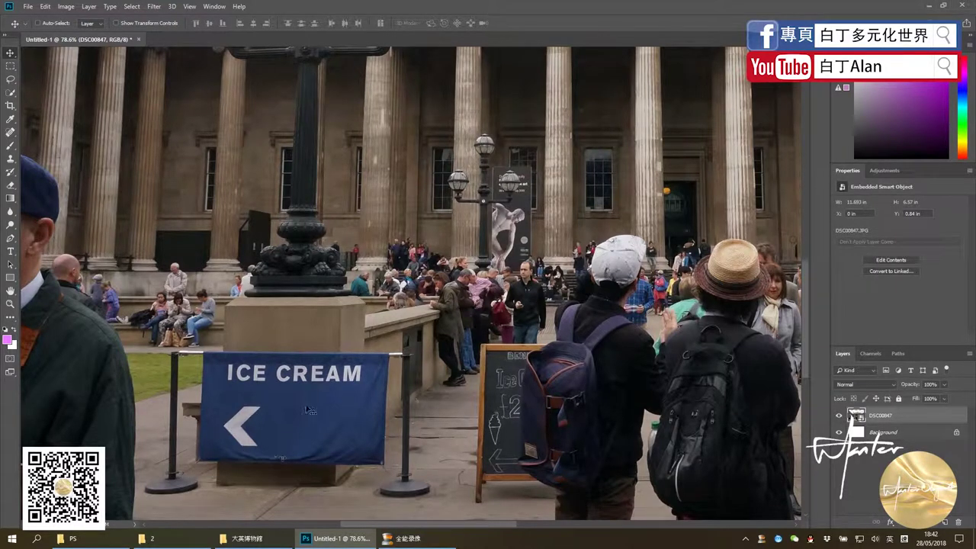
key(p)
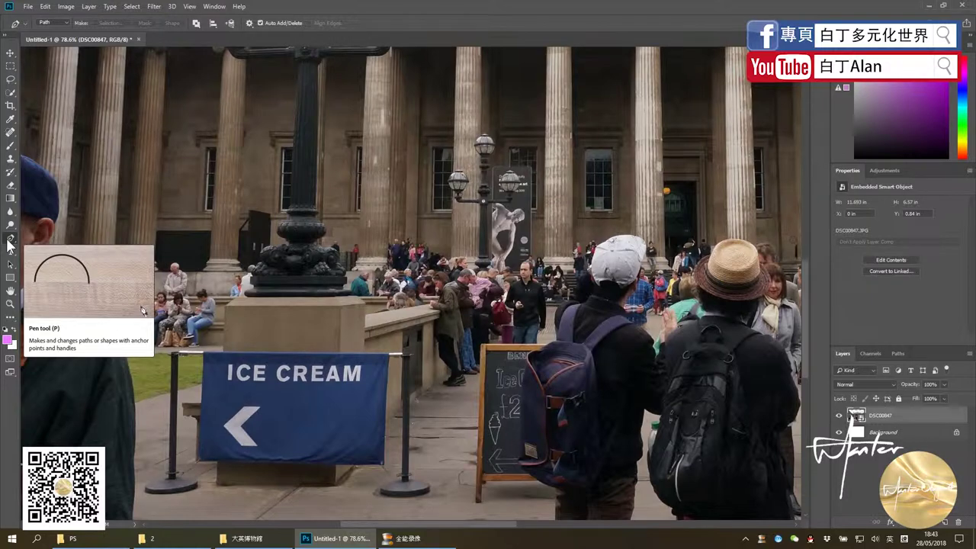
scroll(202, 368, up, 1)
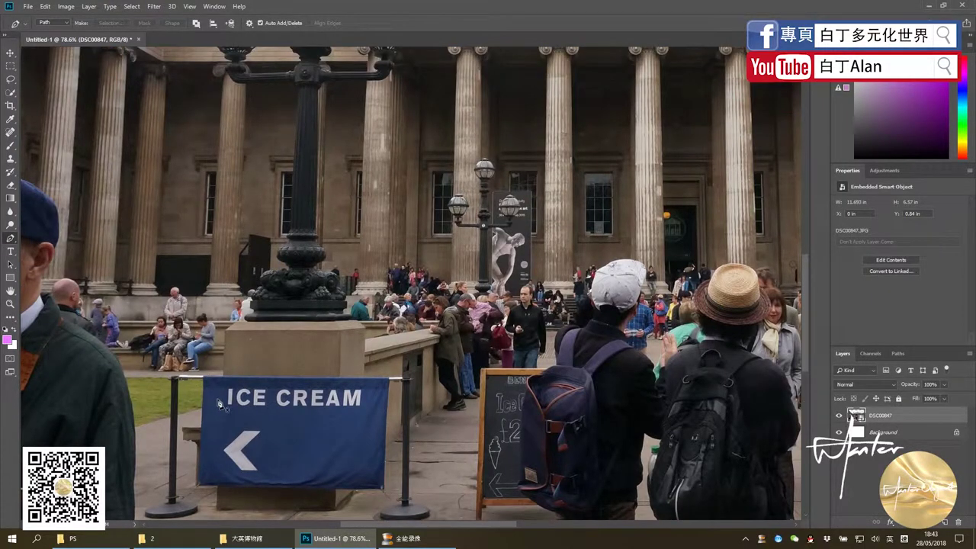
key(super)
key(super)
scroll(229, 397, down, 1)
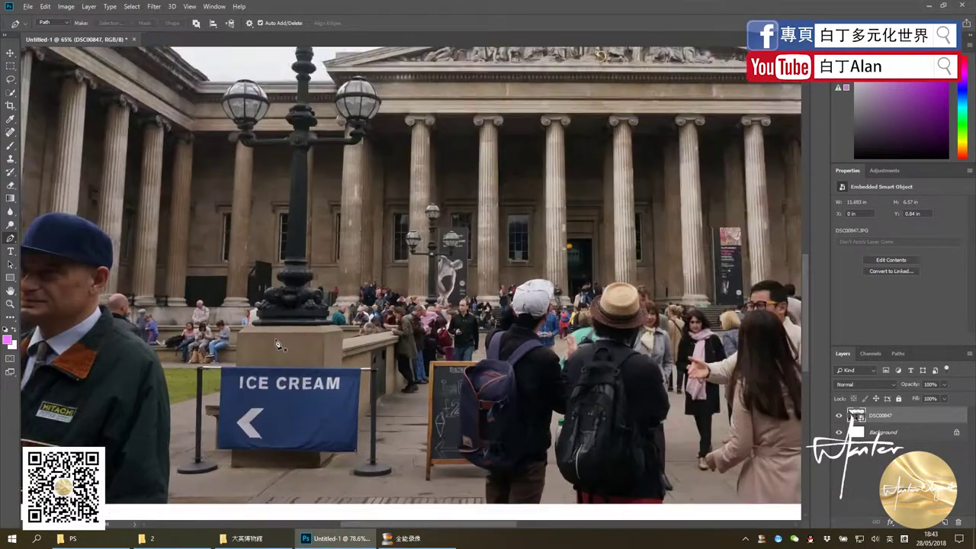
scroll(213, 442, up, 1)
scroll(204, 466, up, 3)
scroll(203, 467, up, 1)
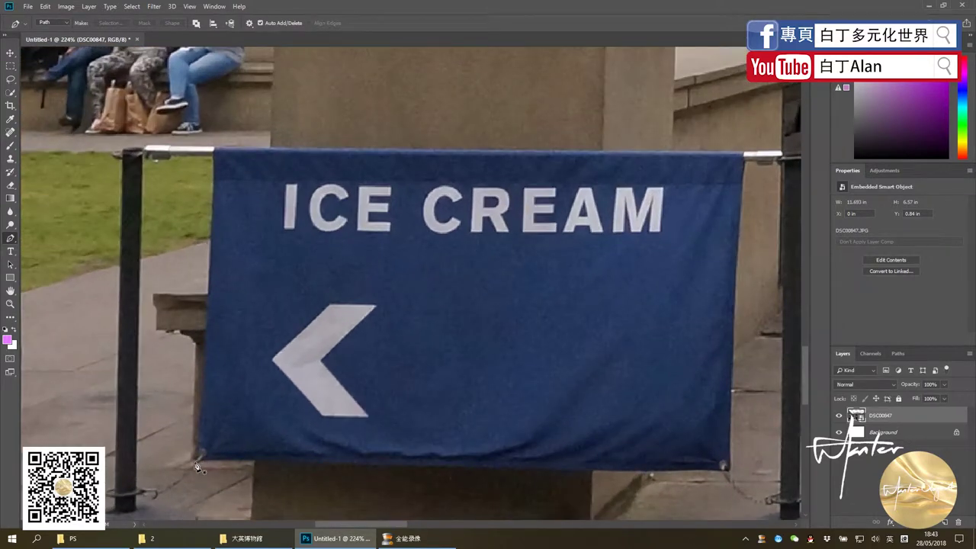
Place the first path anchor at the banner's lower-left corner.
click(200, 458)
scroll(128, 347, down, 1)
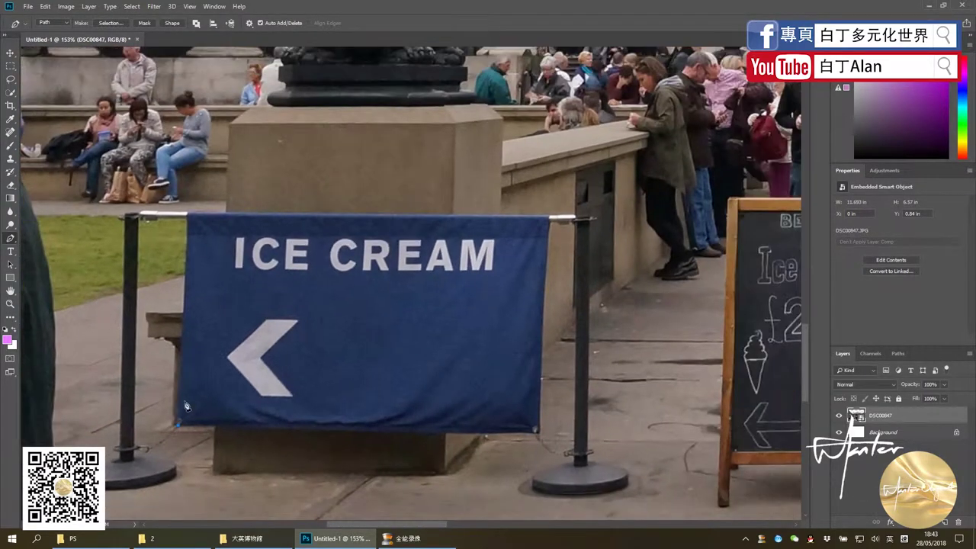
scroll(186, 405, up, 1)
scroll(177, 417, down, 1)
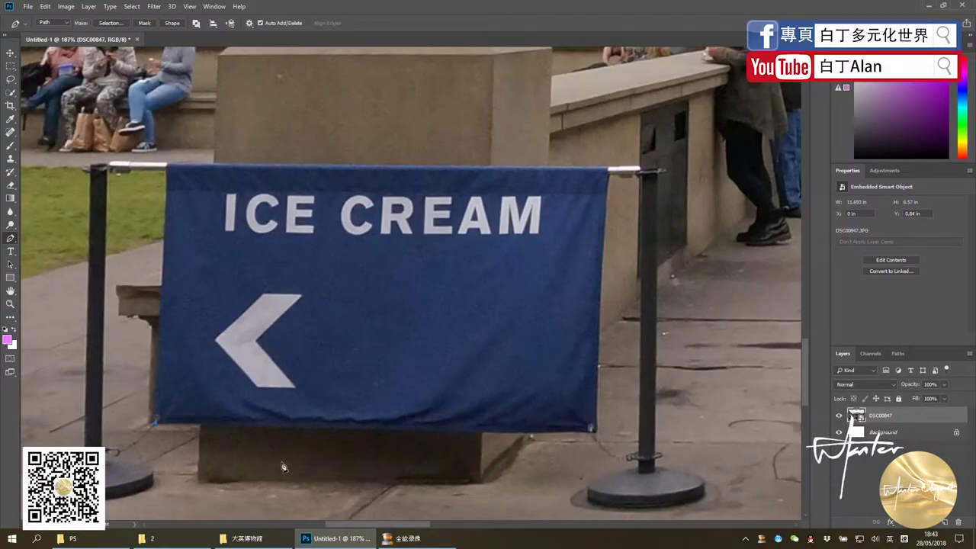
scroll(346, 452, up, 1)
scroll(268, 428, down, 1)
scroll(268, 428, down, 1)
scroll(288, 427, up, 2)
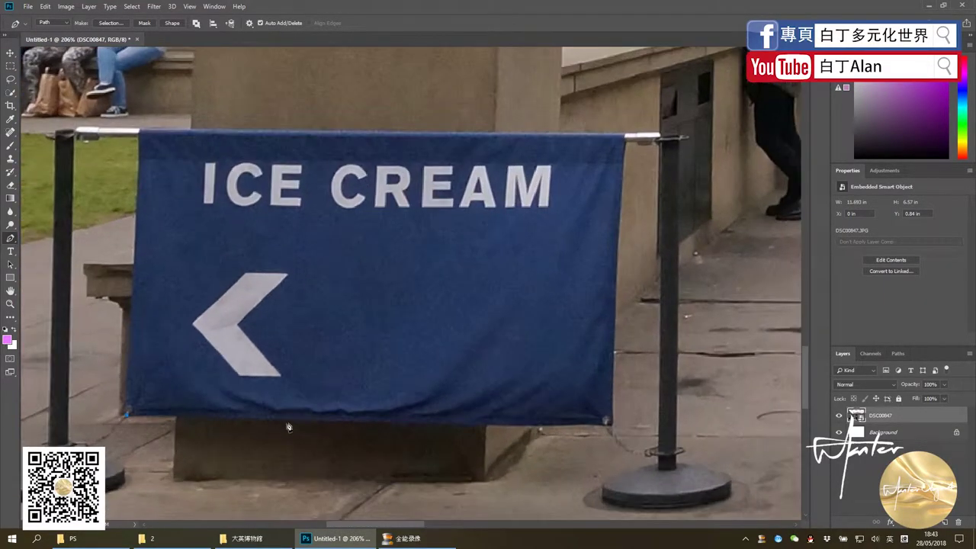
Add curved anchors shaping the path along the first part of the banner's bottom edge.
drag(321, 420, 332, 423)
mouse_move(338, 424)
mouse_down()
mouse_move(318, 455)
mouse_move(411, 396)
mouse_move(355, 419)
mouse_up()
mouse_move(355, 420)
mouse_down()
mouse_move(350, 458)
mouse_move(412, 432)
mouse_move(333, 424)
mouse_move(362, 427)
mouse_up()
drag(364, 428, 350, 428)
Continue anchors along the bottom edge to the banner's bottom-right corner.
click(536, 429)
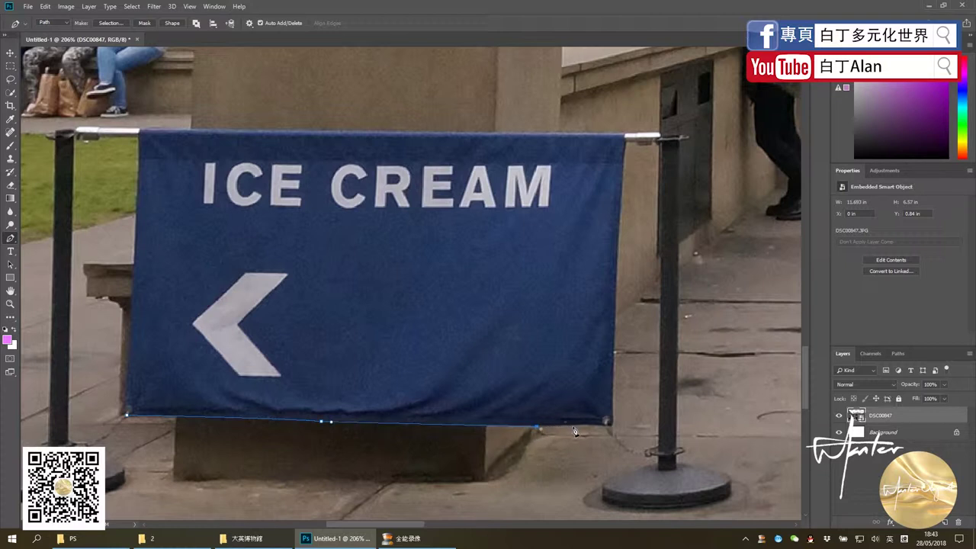
drag(564, 427, 583, 430)
drag(606, 422, 619, 434)
scroll(618, 430, up, 2)
scroll(614, 423, up, 1)
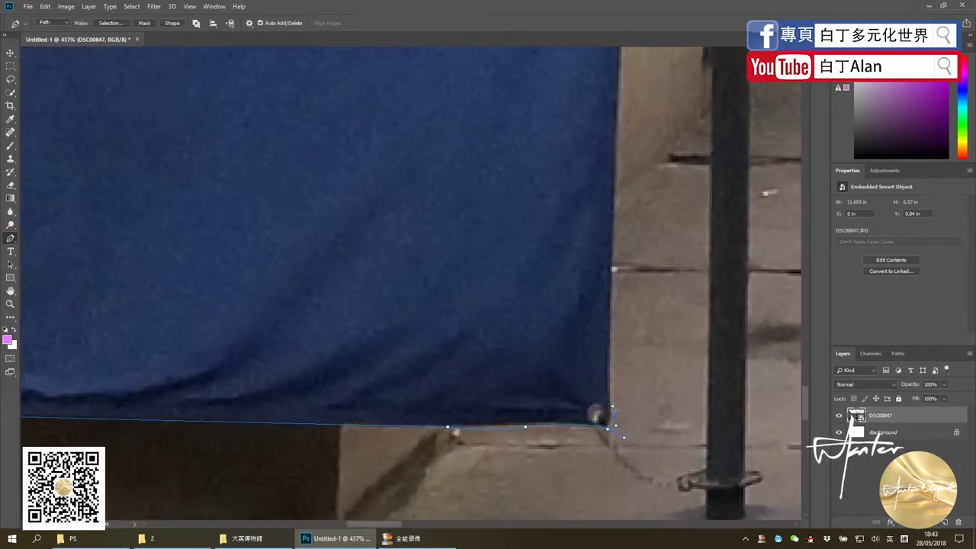
scroll(614, 418, down, 5)
scroll(610, 421, up, 1)
scroll(609, 422, up, 1)
scroll(607, 424, up, 2)
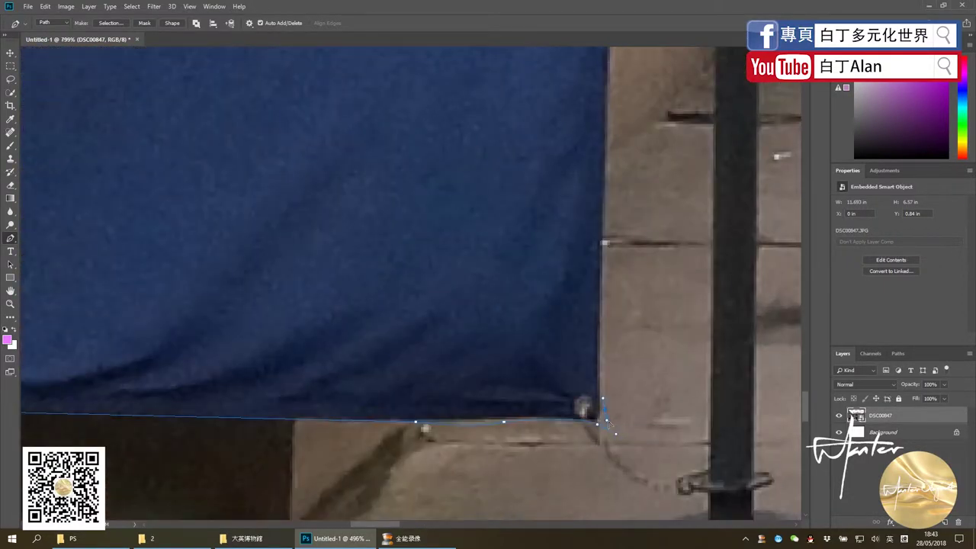
scroll(607, 422, up, 4)
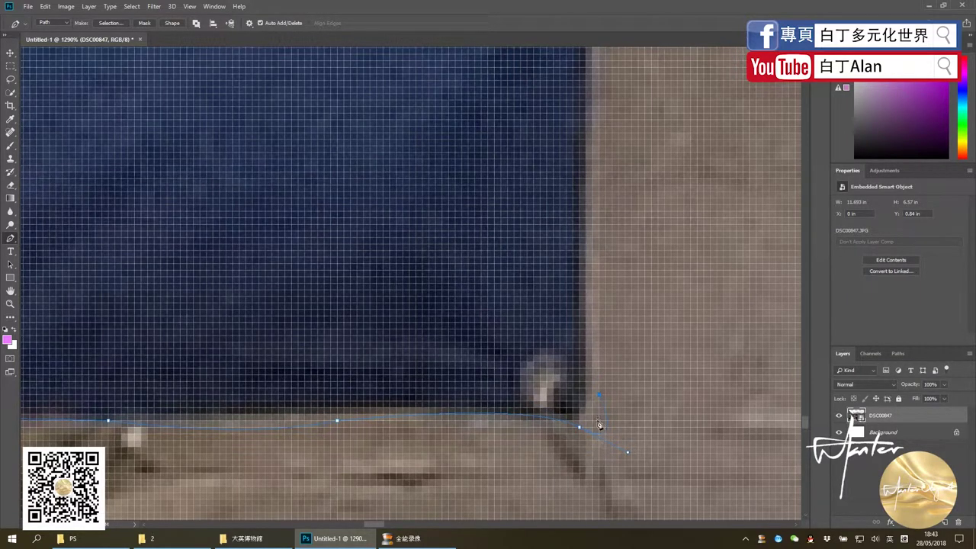
Undo the stray path segments and re-place the anchor exactly at the bottom-right corner.
ctrl+click(580, 427)
click(578, 429)
key(ctrl+alt+z)
key(ctrl+alt+z)
mouse_move(526, 420)
mouse_down()
mouse_move(576, 433)
mouse_move(545, 422)
mouse_move(590, 379)
mouse_up()
Trace anchors up the banner's right edge to its top-right corner.
scroll(587, 263, down, 5)
scroll(614, 328, up, 2)
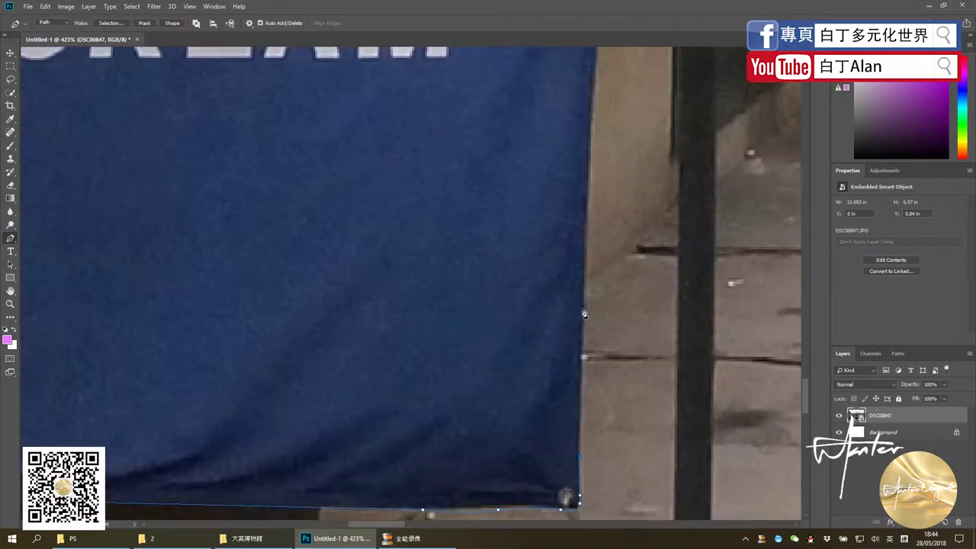
click(584, 305)
scroll(585, 320, up, 4)
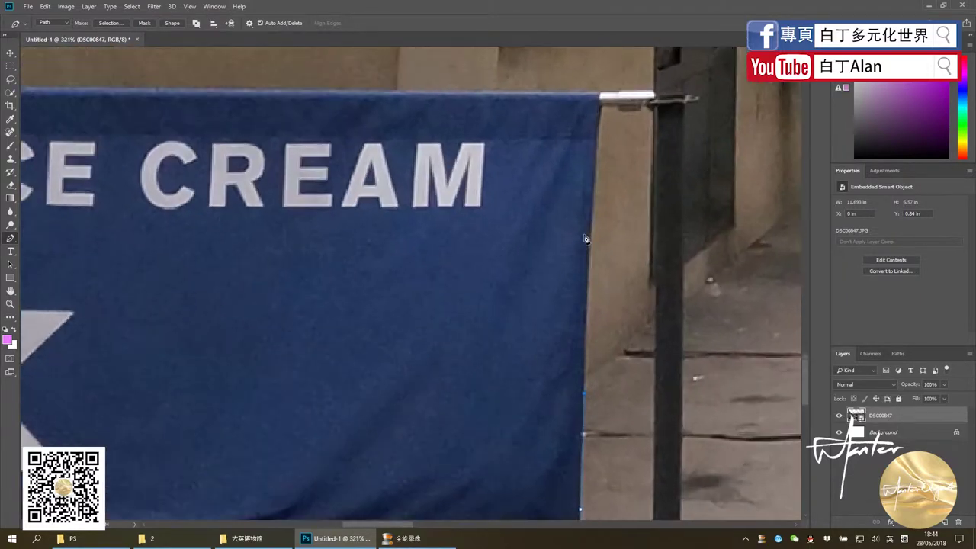
click(587, 268)
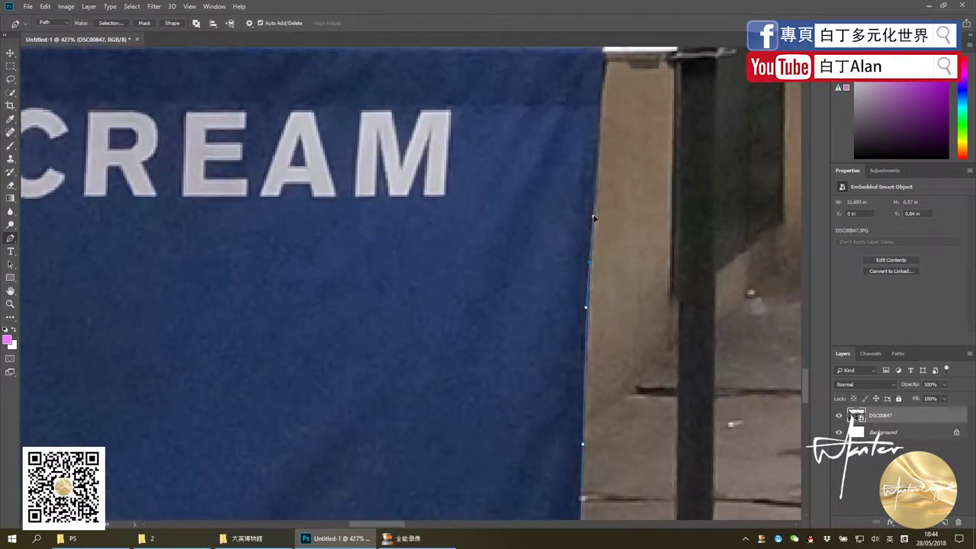
scroll(534, 250, down, 2)
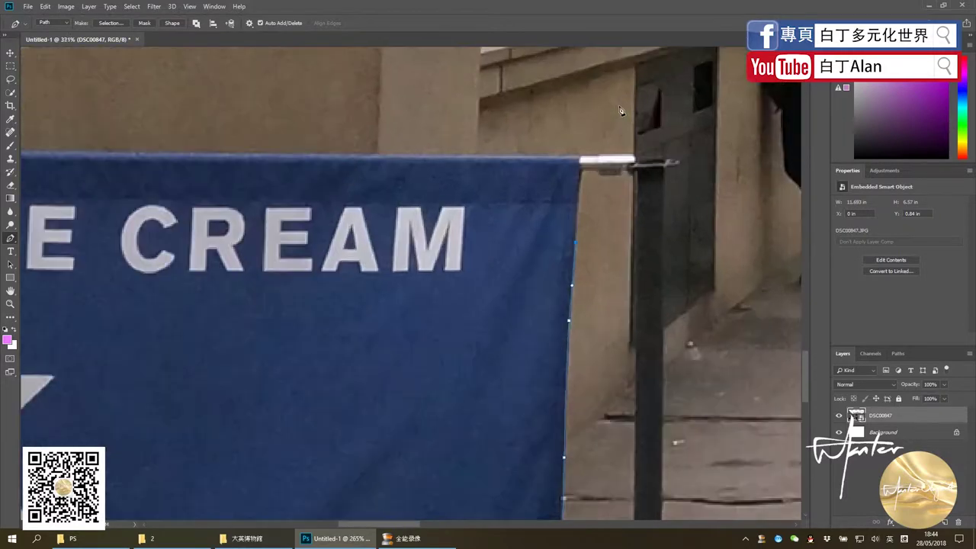
scroll(573, 228, up, 3)
click(575, 209)
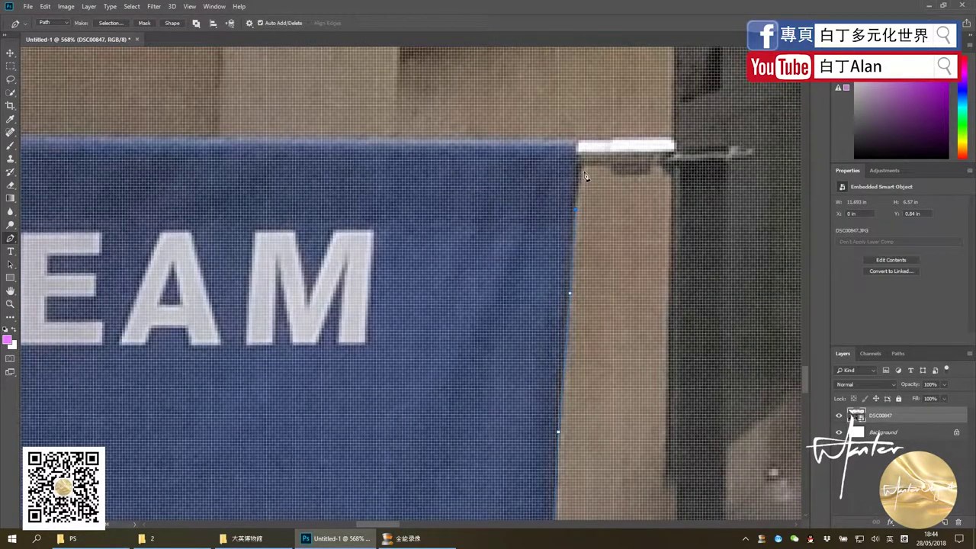
click(580, 144)
Carry the path across the top to the banner's top-left corner.
scroll(690, 238, down, 2)
scroll(695, 245, down, 3)
scroll(424, 214, up, 2)
scroll(475, 196, up, 2)
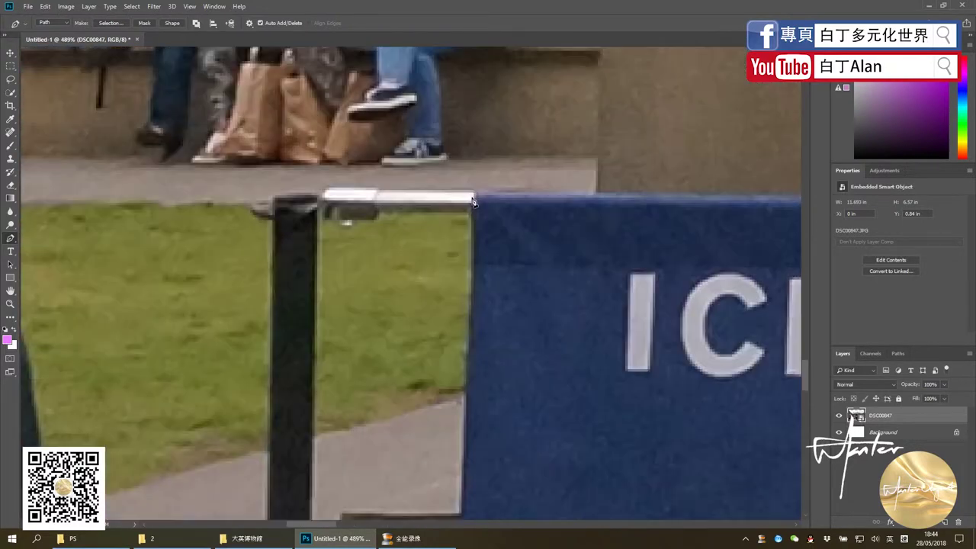
scroll(480, 193, up, 2)
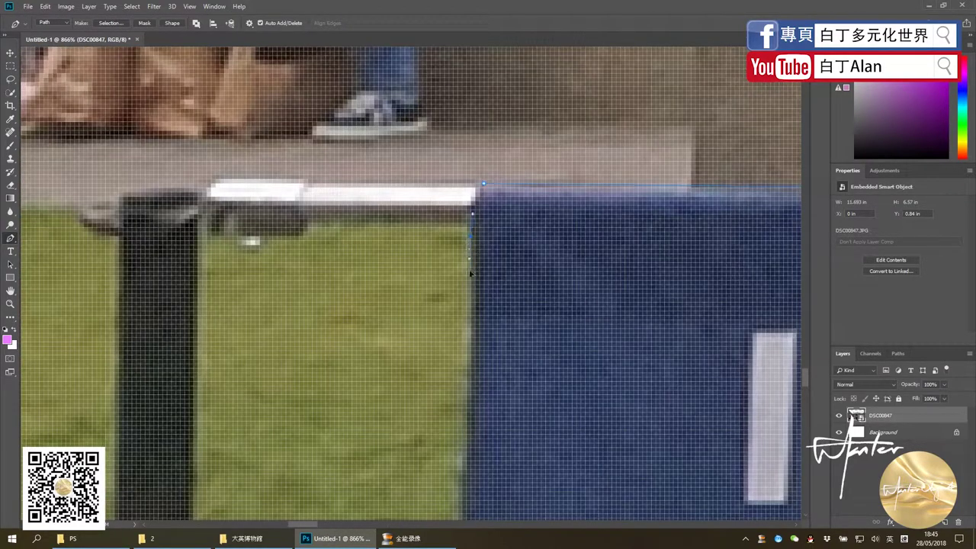
click(465, 184)
Add anchors down the left edge to the sign's bottom-left corner.
scroll(447, 382, down, 3)
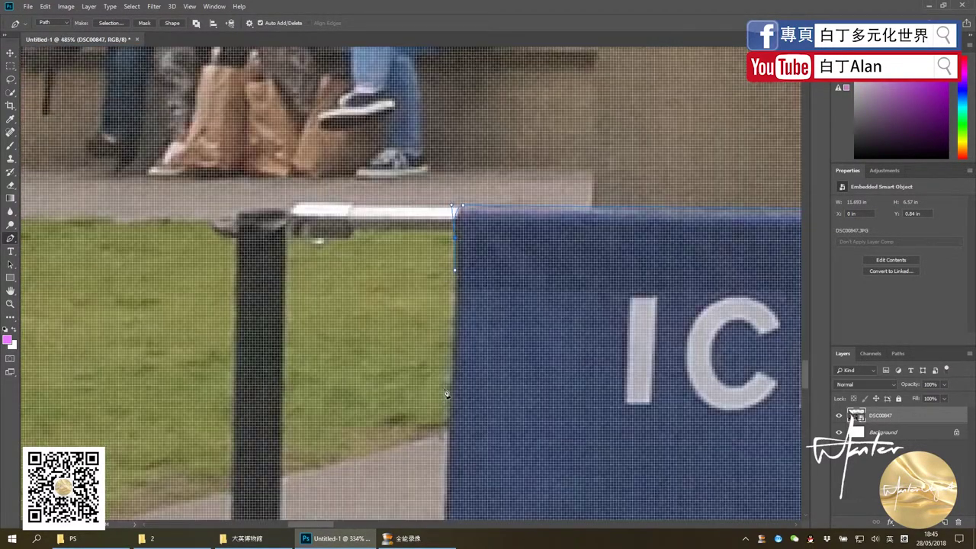
scroll(446, 381, up, 1)
drag(446, 340, 440, 395)
click(440, 396)
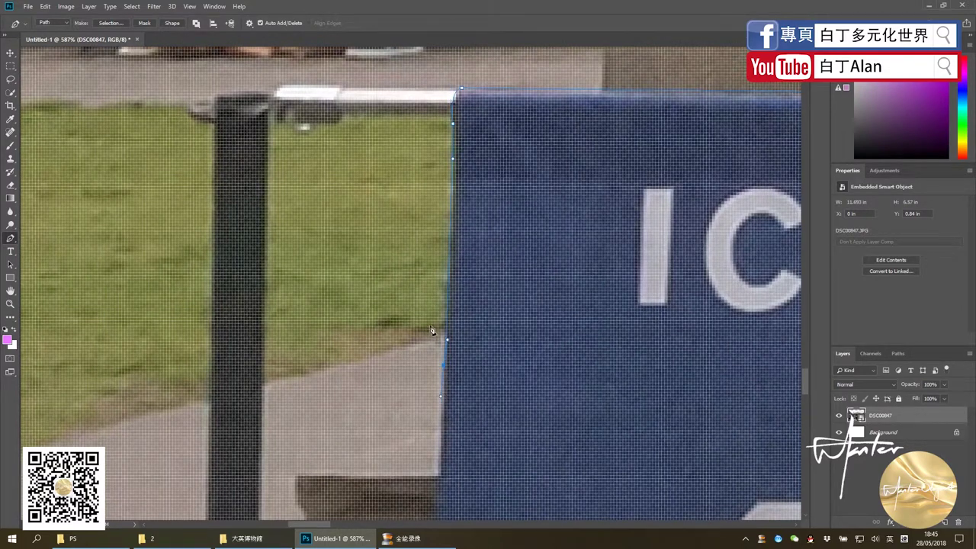
scroll(439, 389, down, 3)
scroll(435, 381, up, 2)
scroll(431, 377, up, 1)
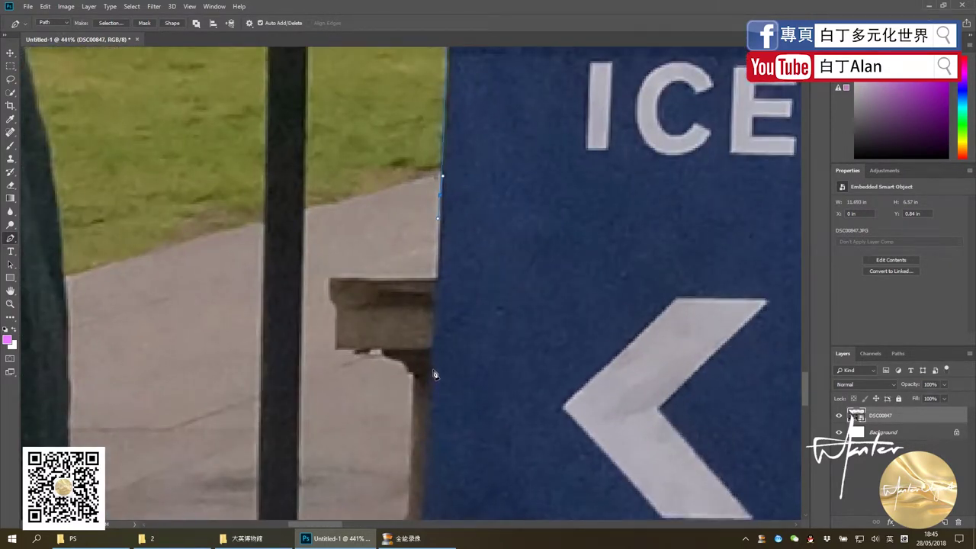
drag(433, 367, 433, 396)
scroll(431, 398, down, 2)
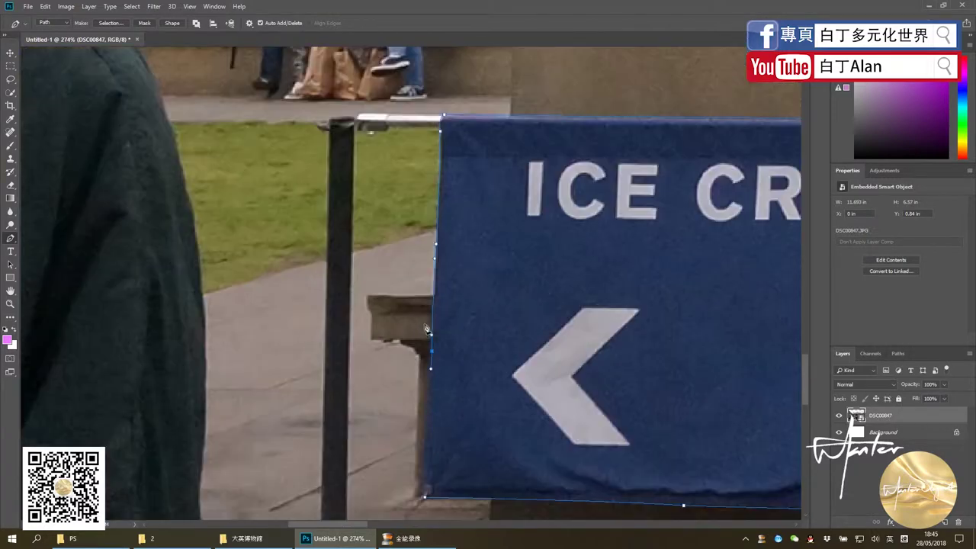
scroll(431, 398, down, 1)
click(427, 435)
Bend the path to follow the sign's left edge and check the result.
scroll(427, 435, up, 2)
scroll(416, 373, up, 1)
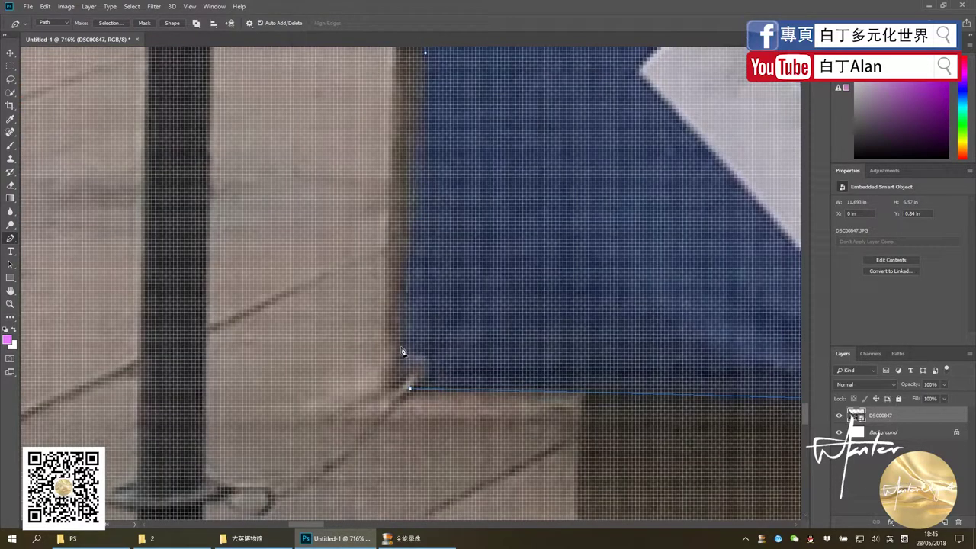
click(403, 345)
scroll(412, 393, down, 2)
scroll(411, 393, down, 2)
scroll(411, 393, down, 1)
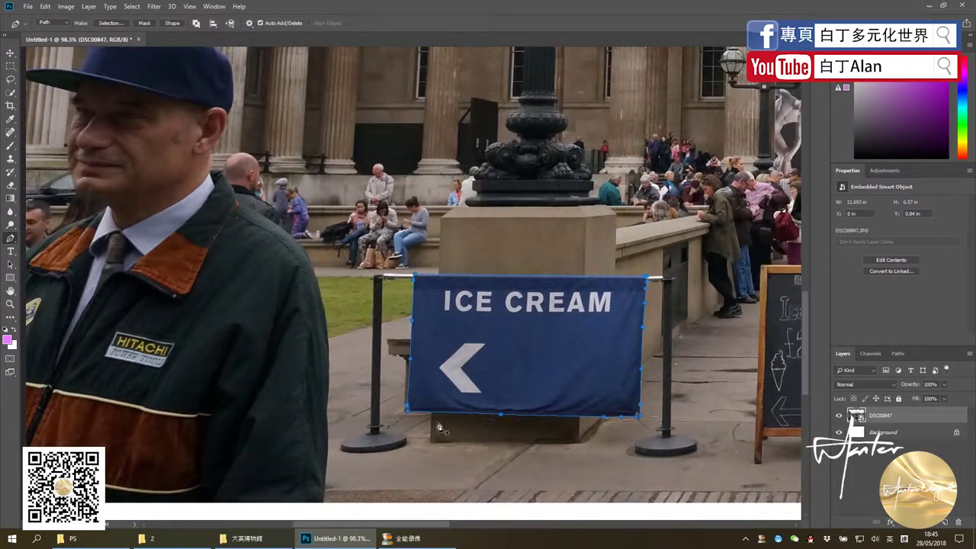
scroll(420, 413, up, 2)
scroll(420, 412, up, 1)
scroll(420, 413, up, 1)
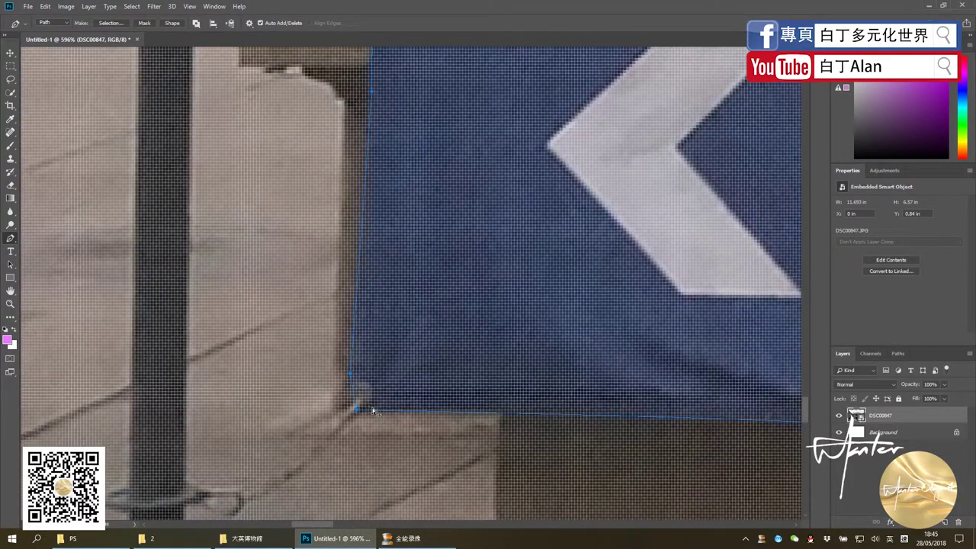
scroll(373, 411, down, 1)
scroll(381, 413, down, 2)
scroll(394, 416, down, 1)
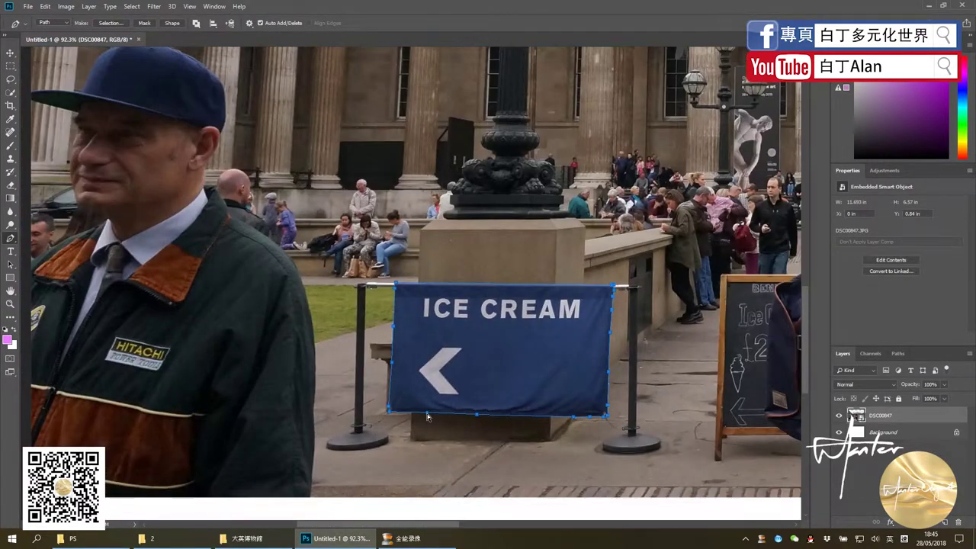
Try Make Selection from the canvas context menu, cancel, and show the Paths panel.
right_click(487, 333)
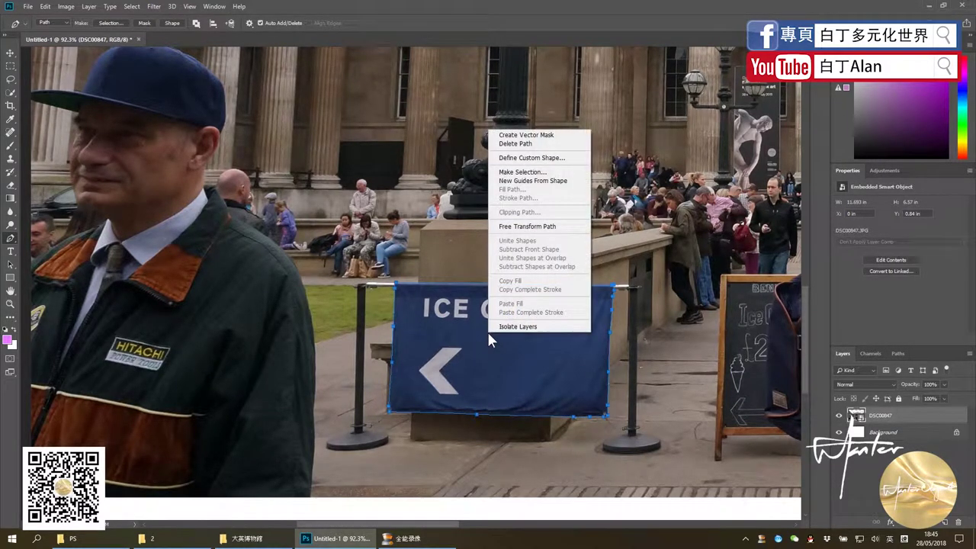
click(536, 173)
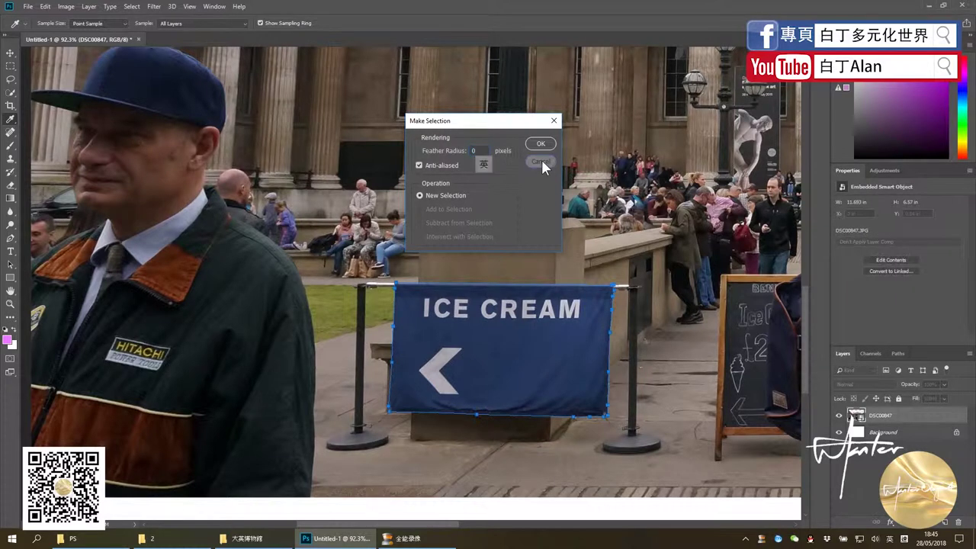
click(540, 161)
right_click(513, 303)
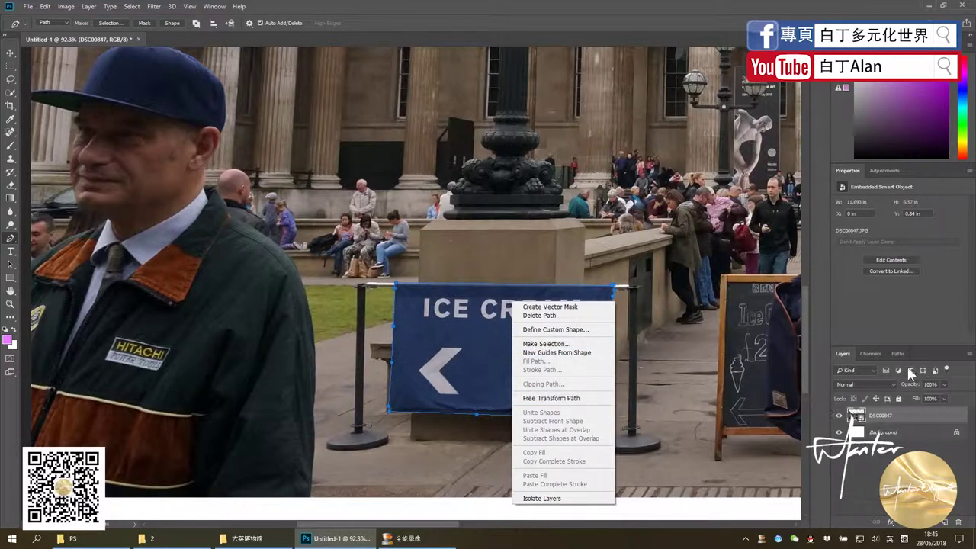
click(889, 350)
Make a selection from Work Path with feather 0, then reselect the work path.
right_click(851, 370)
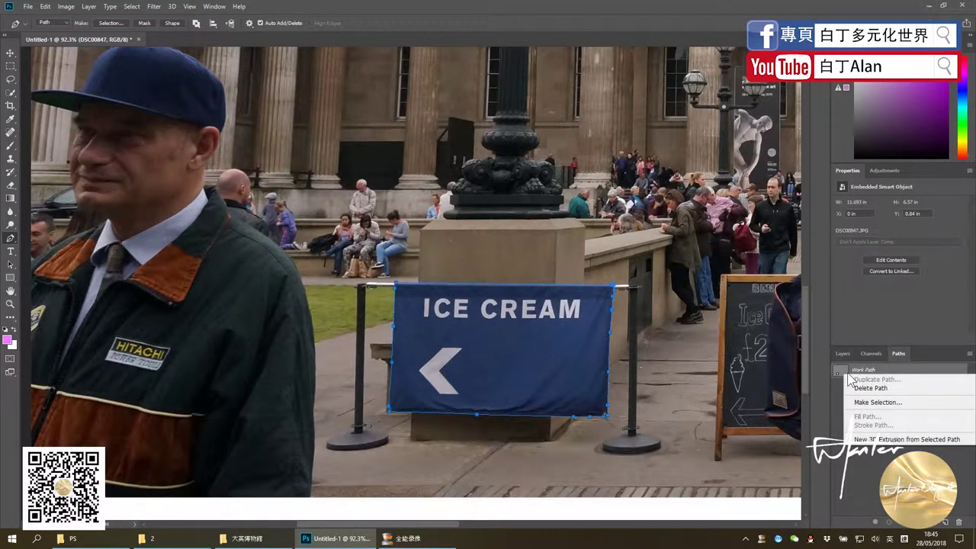
click(859, 404)
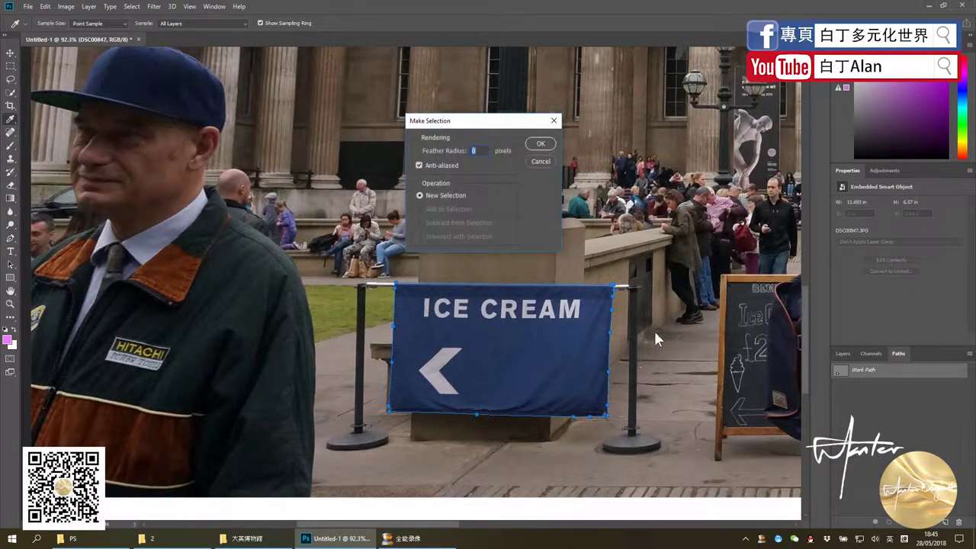
click(539, 148)
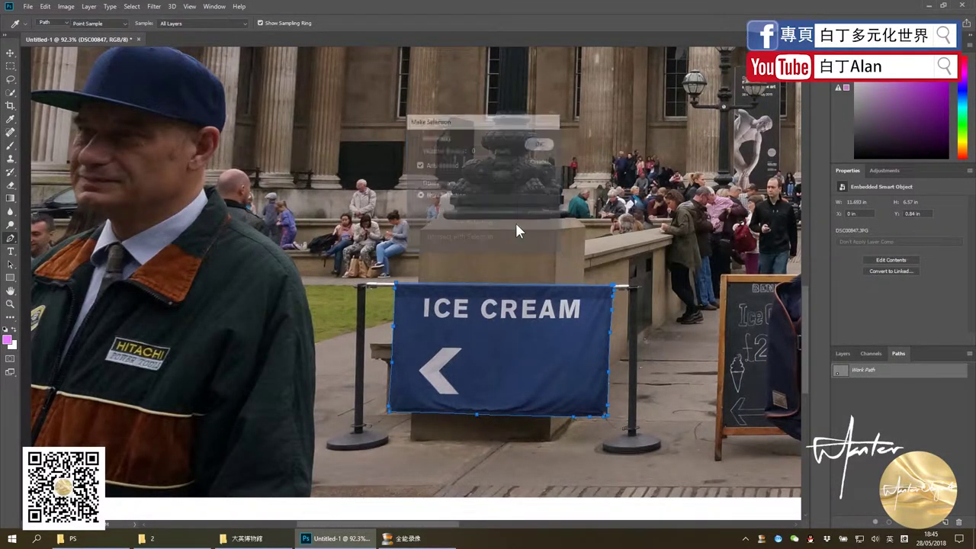
click(843, 372)
Reselect Work Path, zoom in, and add an anchor at the banner's bottom-left corner.
click(843, 375)
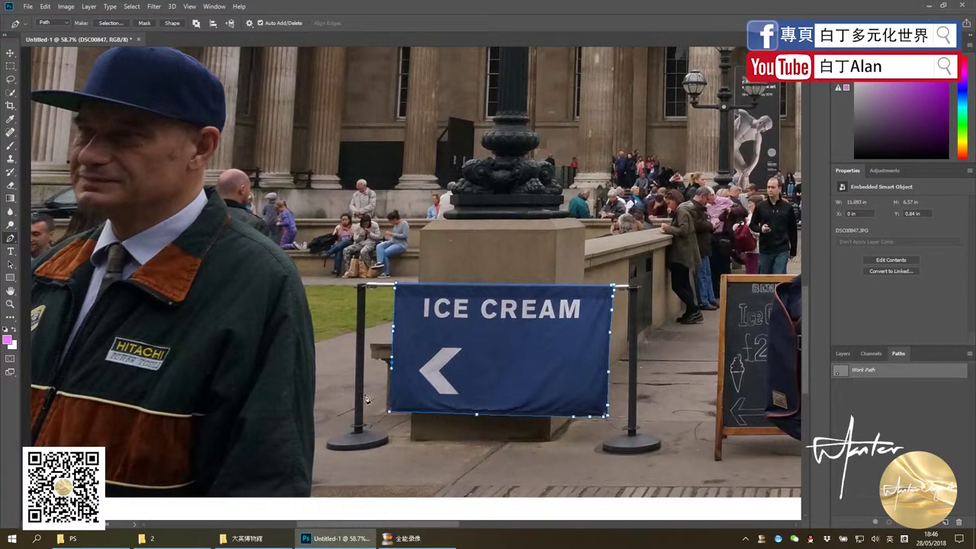
scroll(368, 401, down, 2)
scroll(369, 400, up, 1)
scroll(368, 404, up, 1)
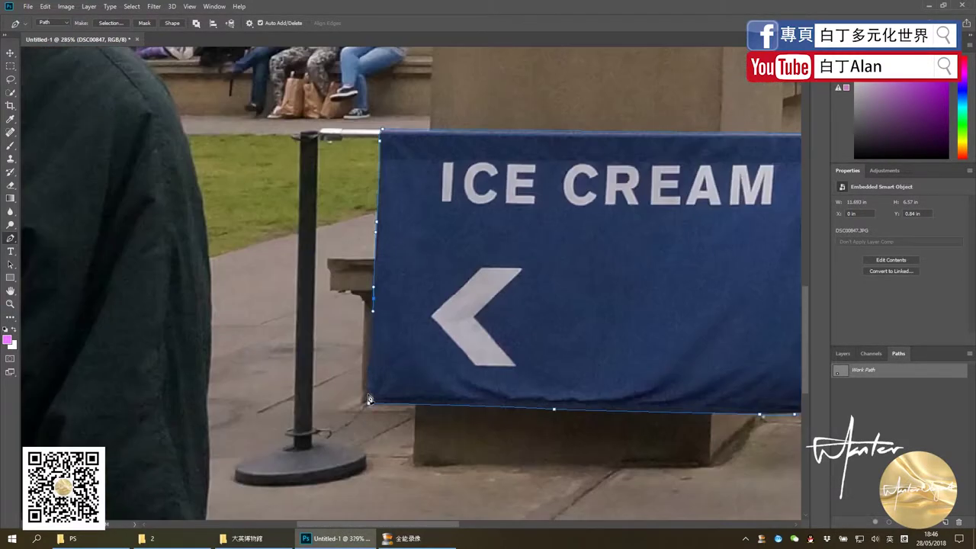
scroll(369, 396, up, 1)
click(368, 386)
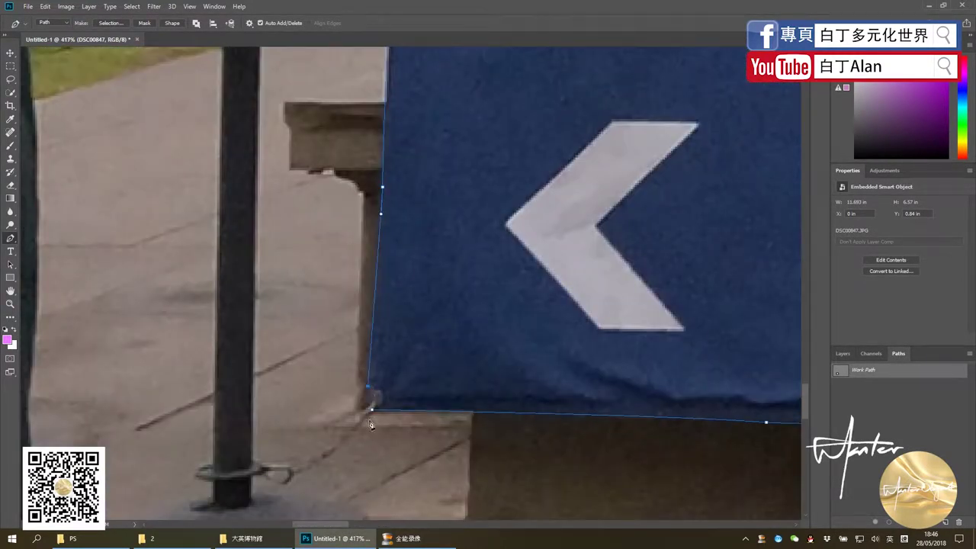
Load the corrected path as a selection with Ctrl+Enter and fit the photo on screen.
key(ctrl+Return)
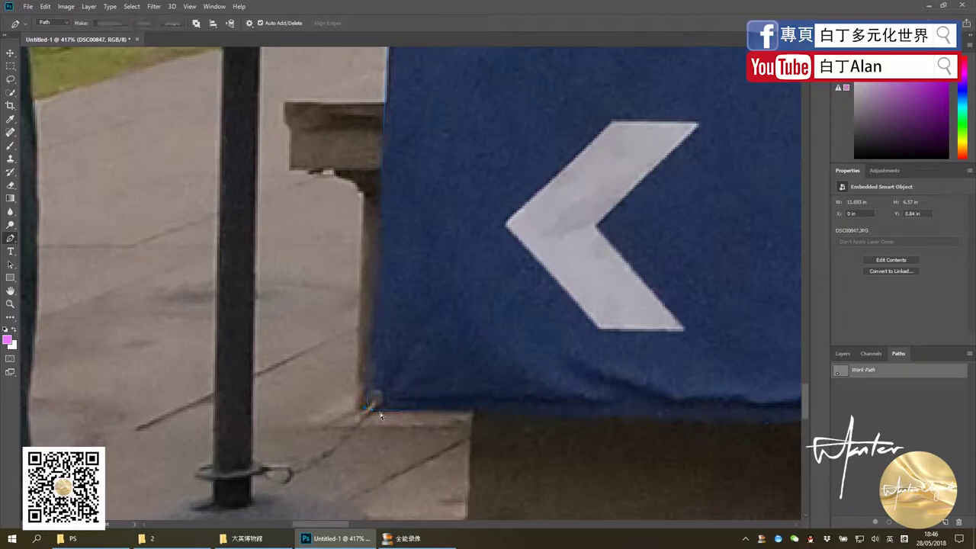
key(ctrl+0)
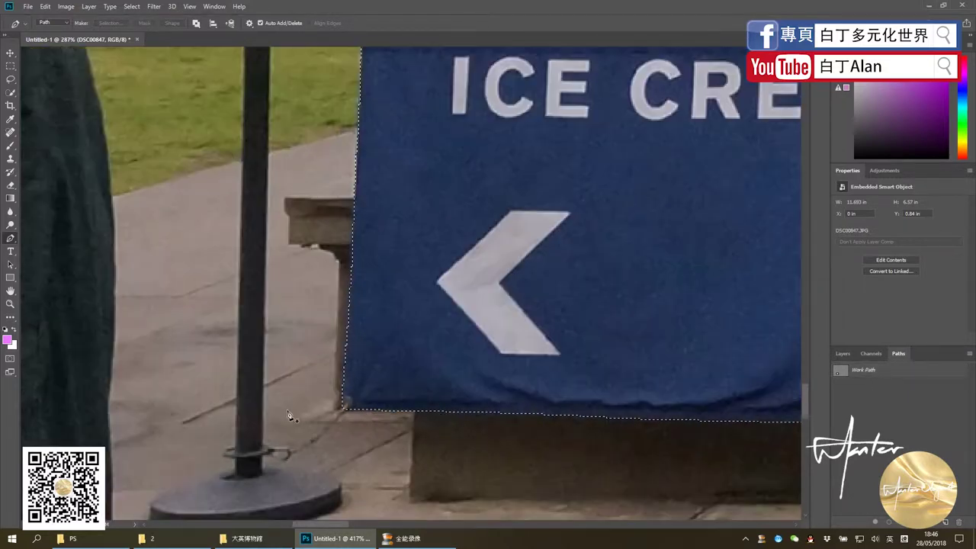
scroll(546, 297, down, 1)
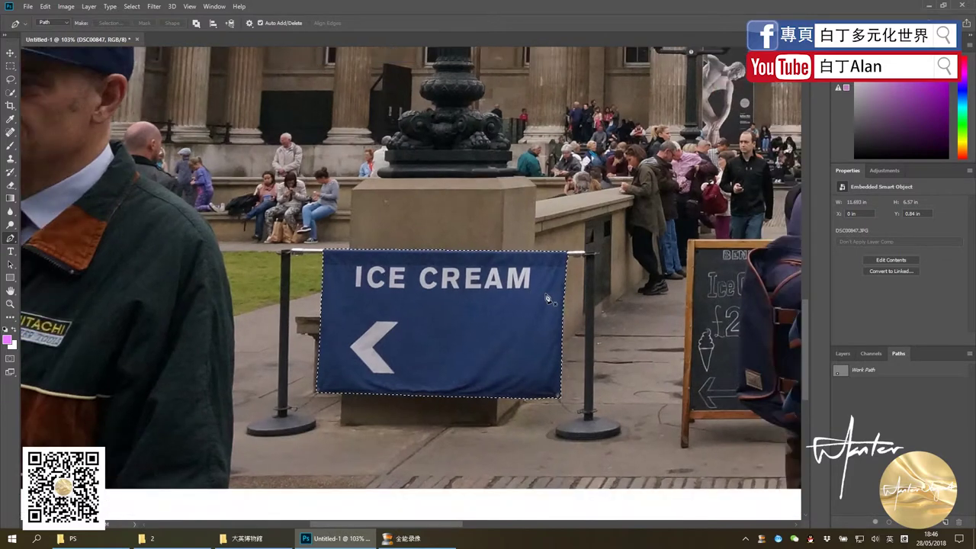
key(ctrl+d)
Switch from the Paths panel back to the Layers panel.
click(842, 353)
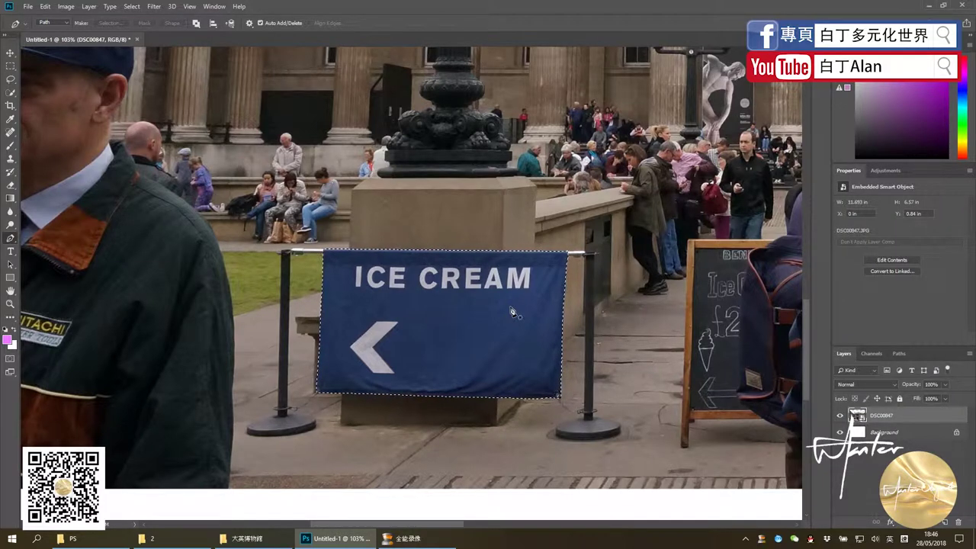
scroll(486, 344, down, 3)
scroll(486, 343, down, 2)
scroll(303, 370, up, 3)
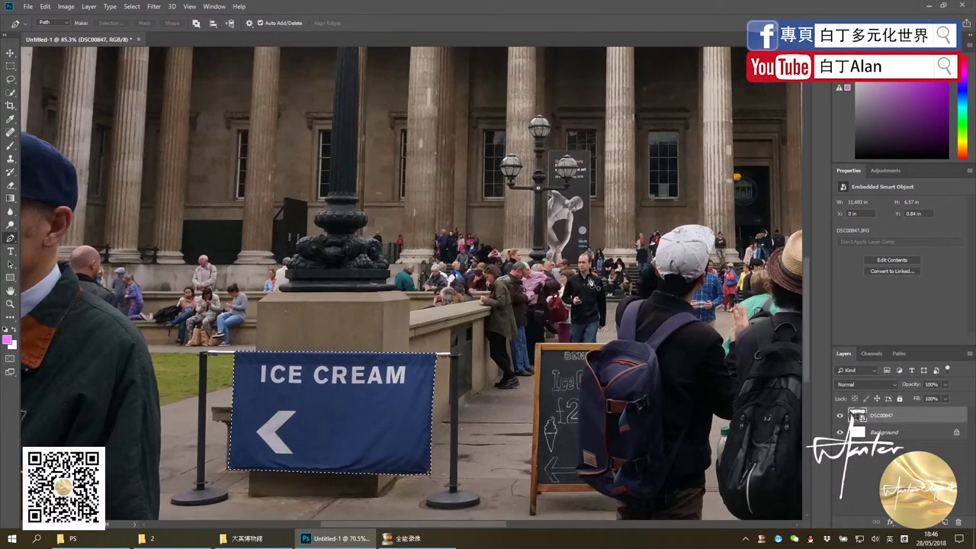
scroll(303, 370, down, 2)
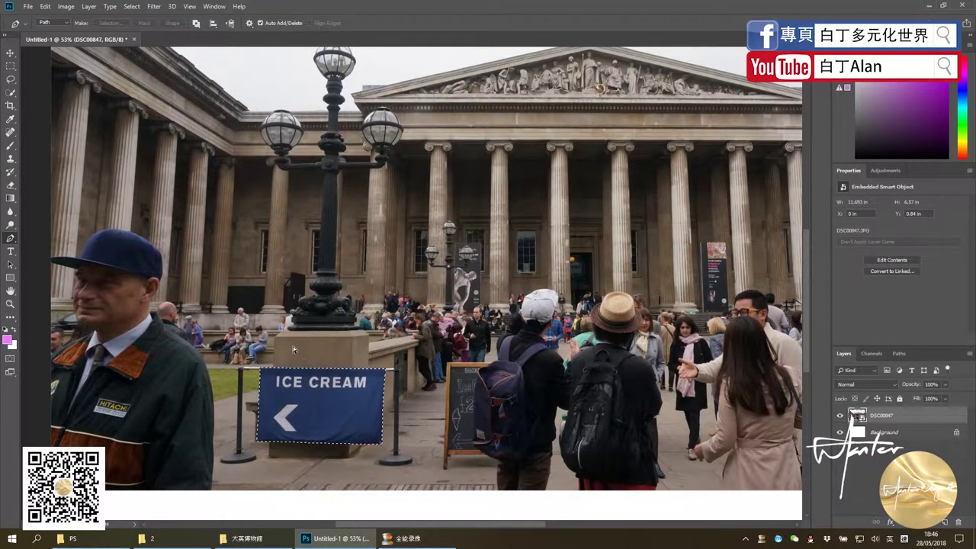
Copy the selected banner to a new Layer 1 and compare it by toggling visibility.
key(ctrl+j)
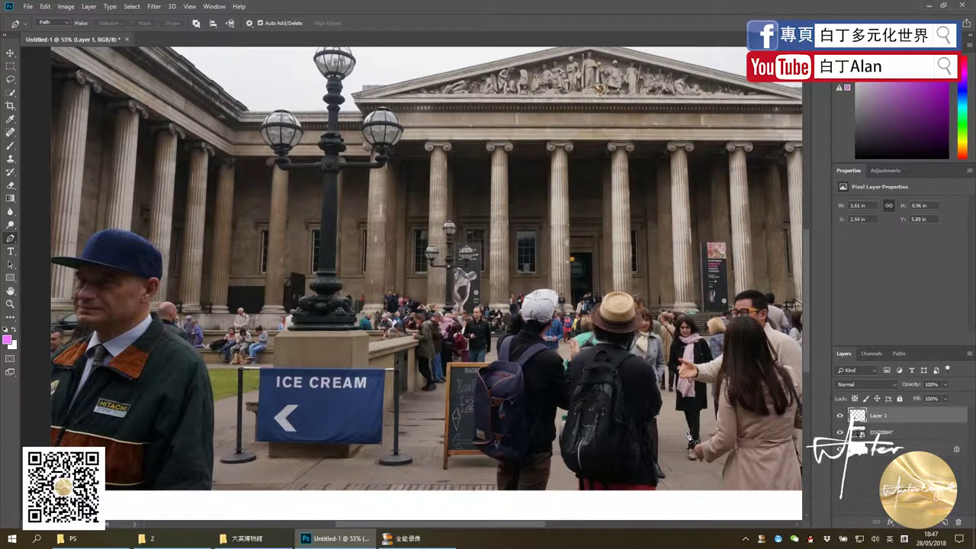
scroll(362, 424, down, 2)
scroll(366, 424, down, 1)
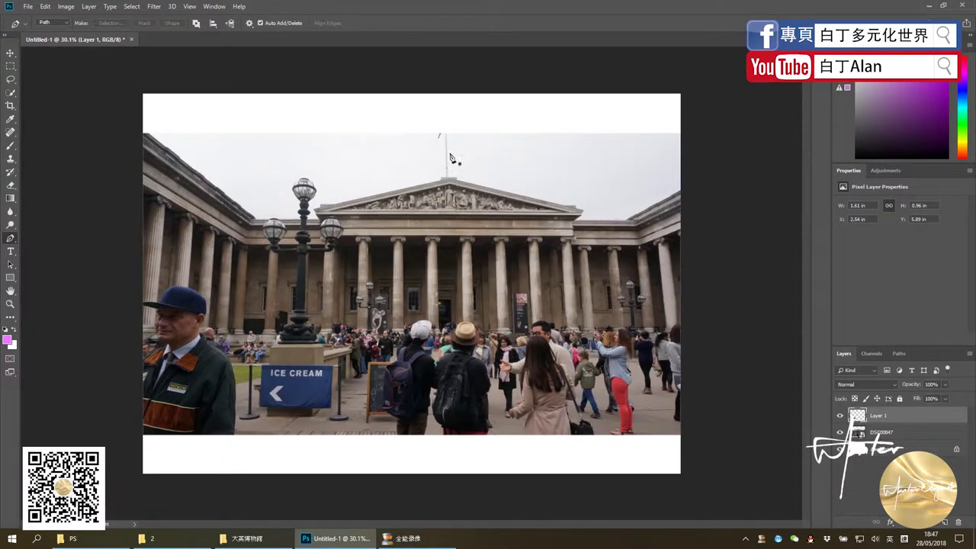
click(839, 432)
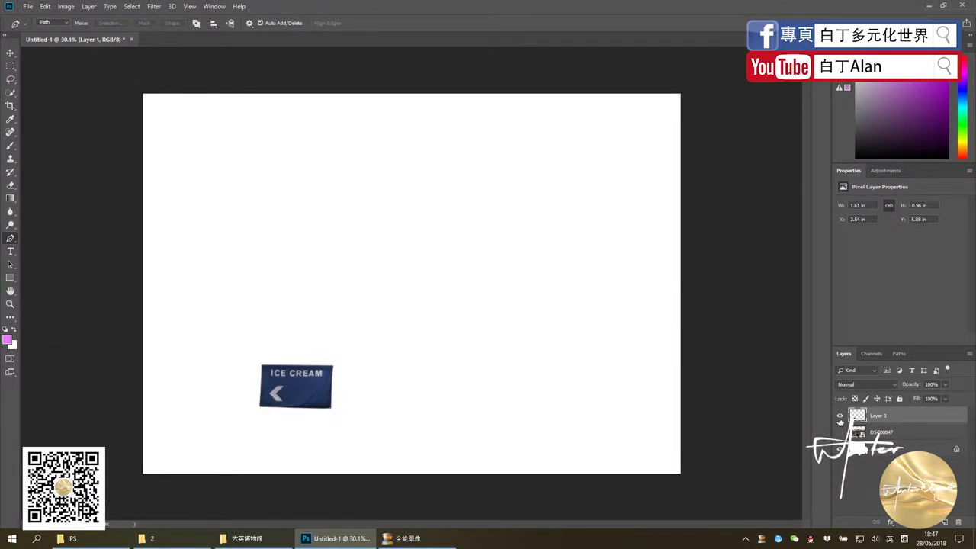
click(839, 415)
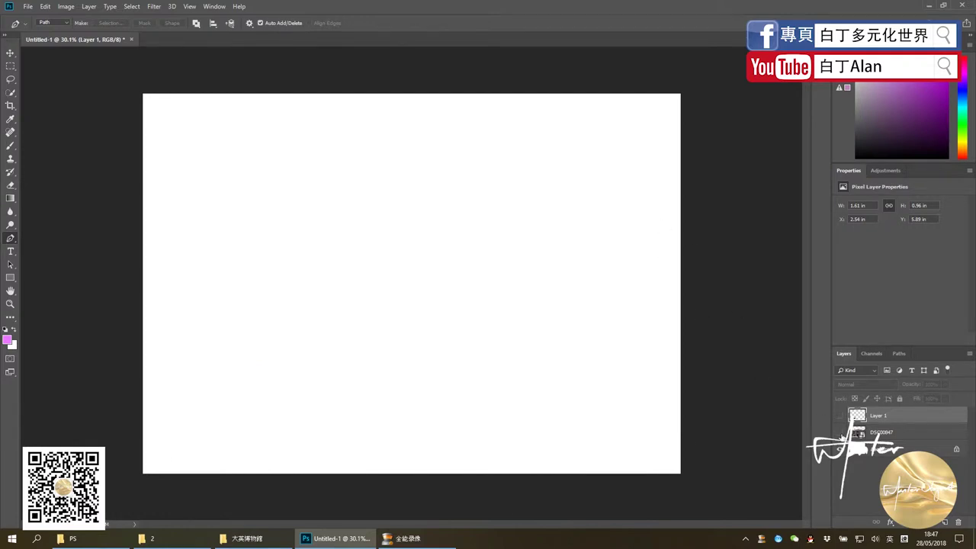
click(839, 432)
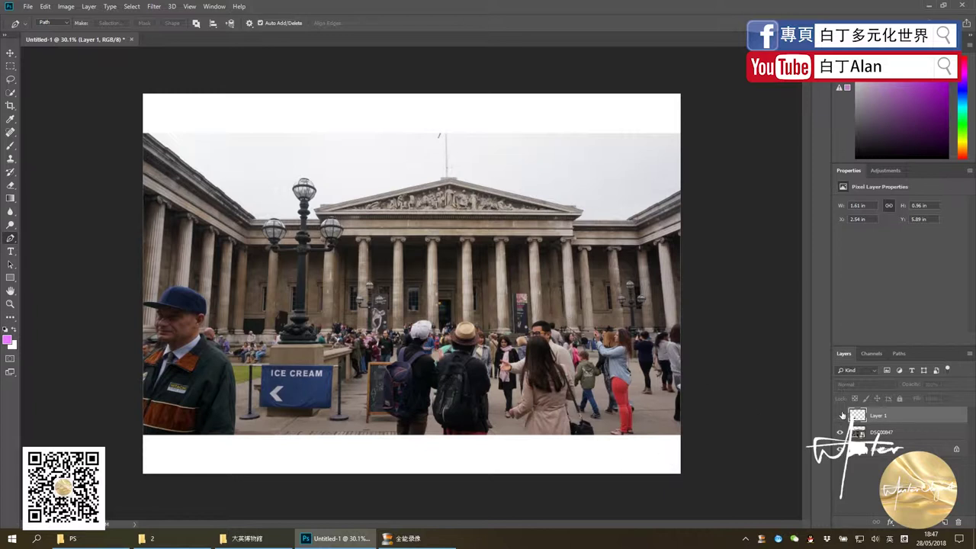
Leave Layer 1 hidden and DSC00847 visible, ending with the Rectangular Marquee tool active.
click(840, 432)
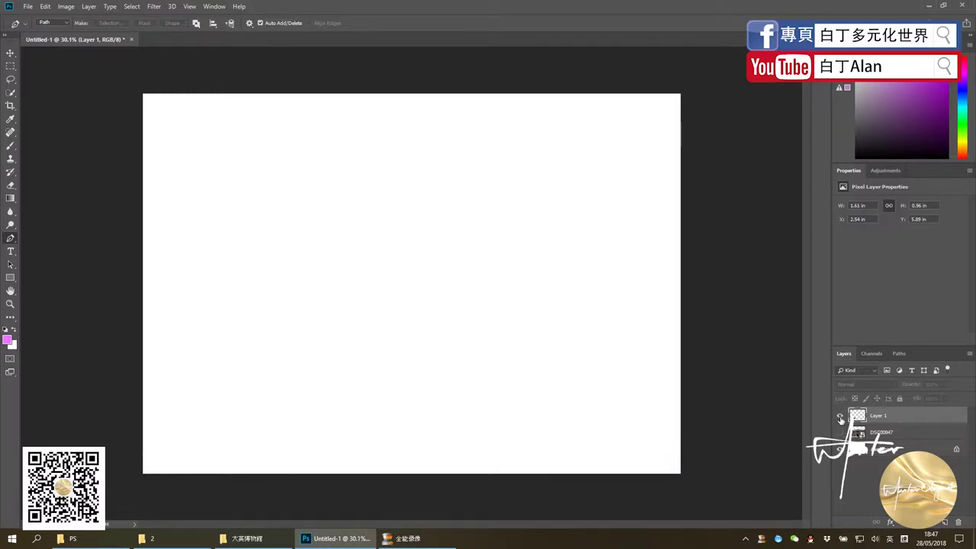
click(840, 416)
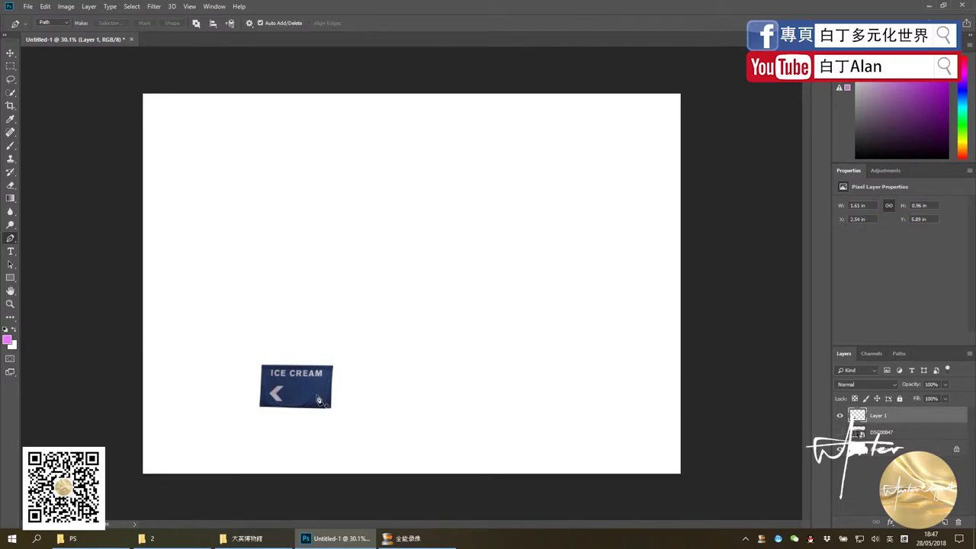
click(11, 53)
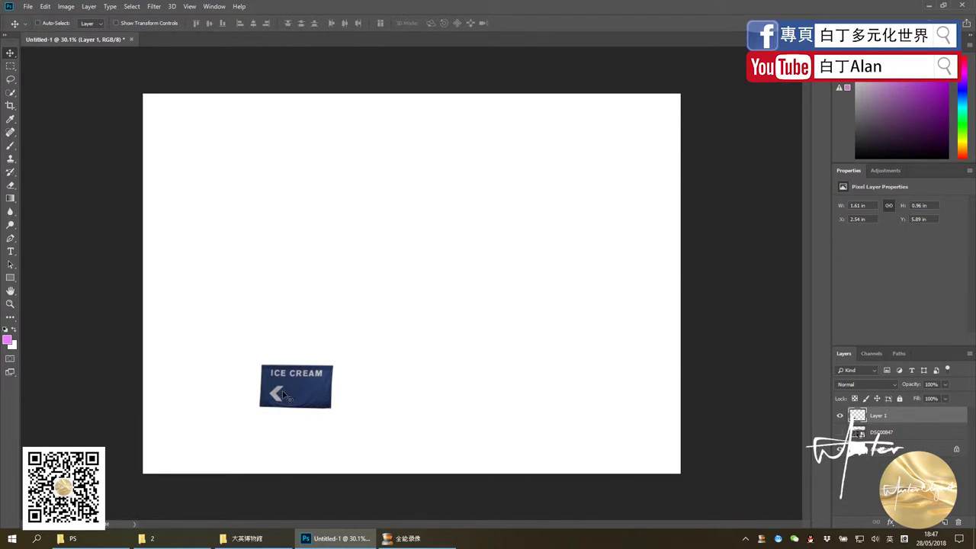
click(840, 416)
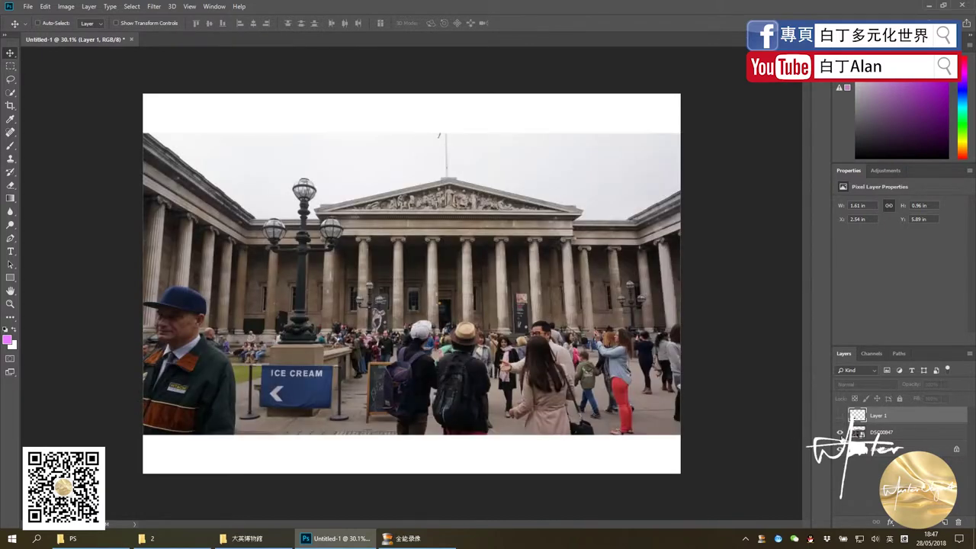
click(840, 432)
click(840, 417)
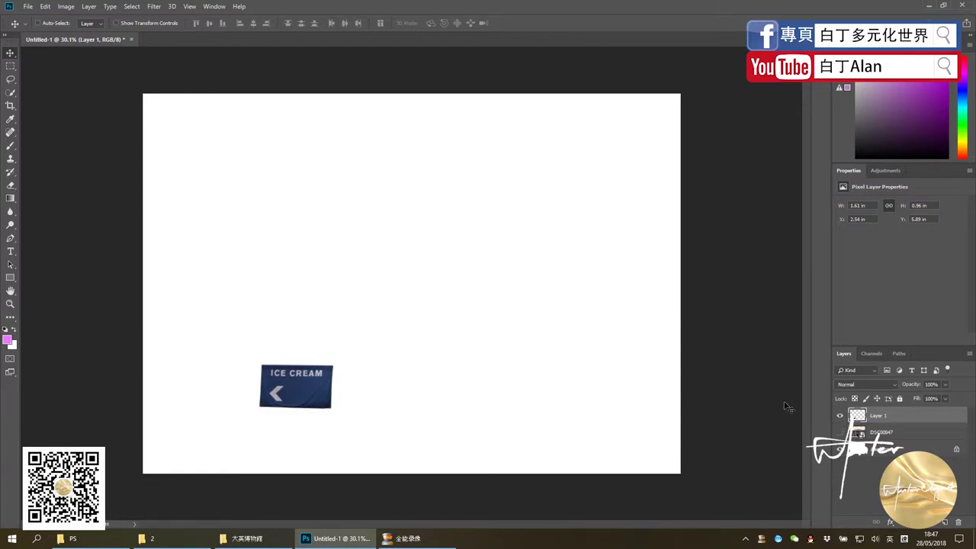
click(840, 416)
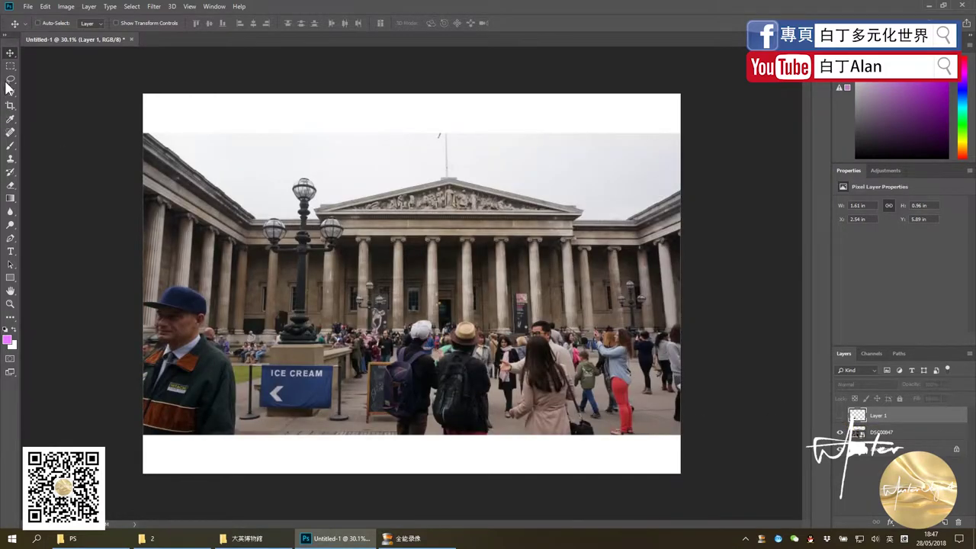
click(10, 68)
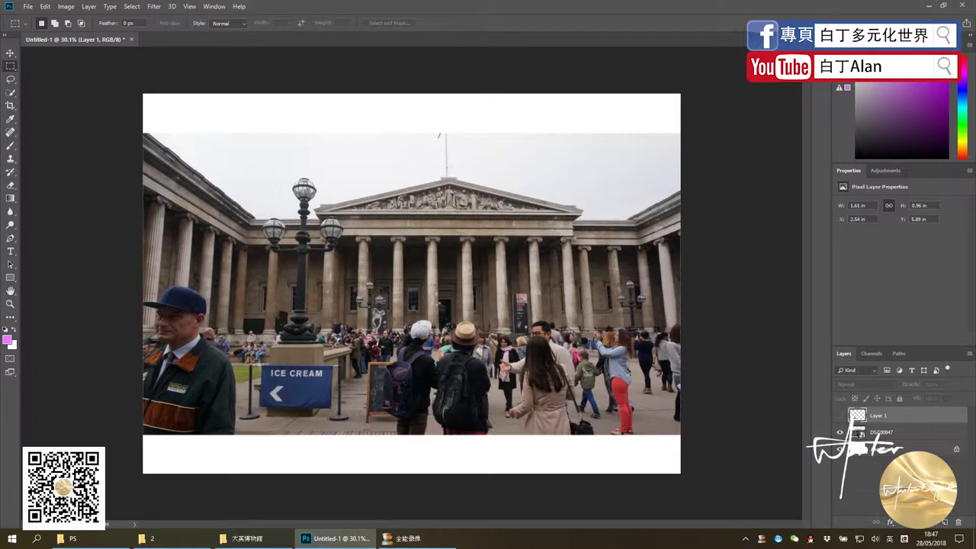
Marquee the ICE CREAM banner and central crowd, then target the DSC00847 layer.
drag(261, 364, 338, 414)
drag(497, 426, 279, 261)
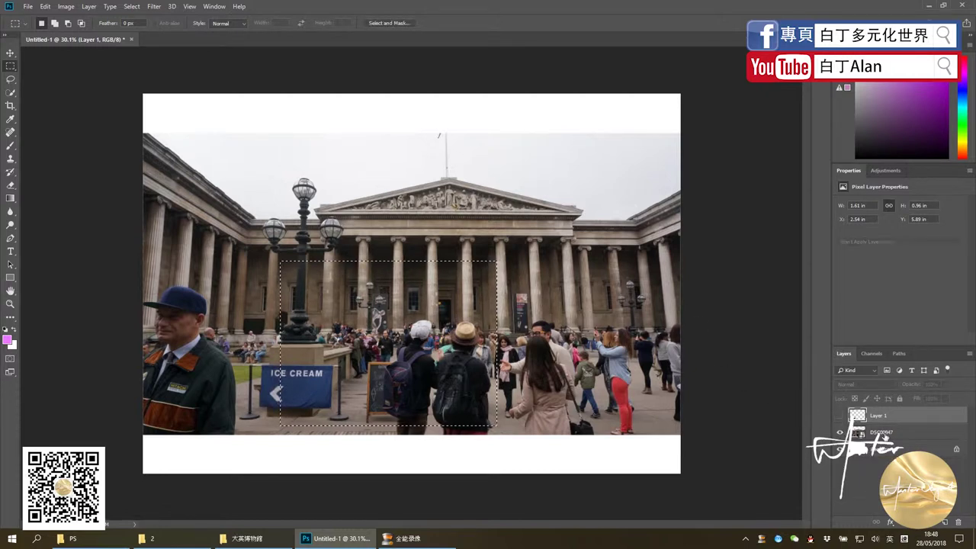
click(869, 433)
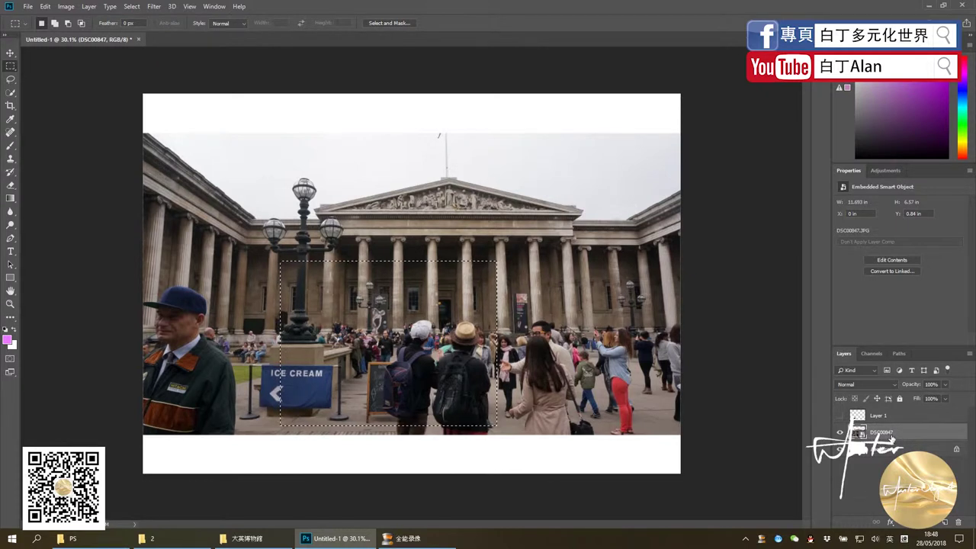
Copy the crowd to Layer 2, hide the source, and delete horizontal and vertical strips to make four tiles.
key(ctrl+j)
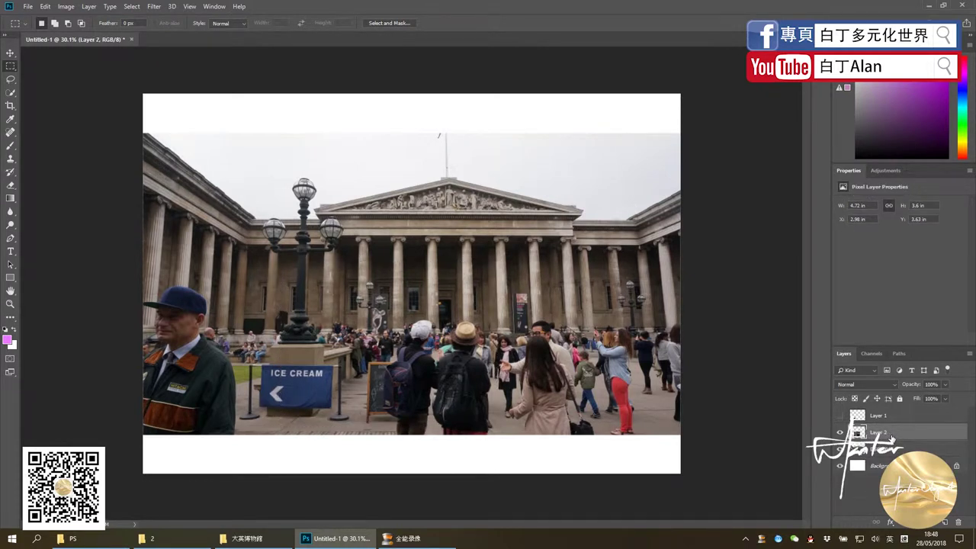
click(839, 449)
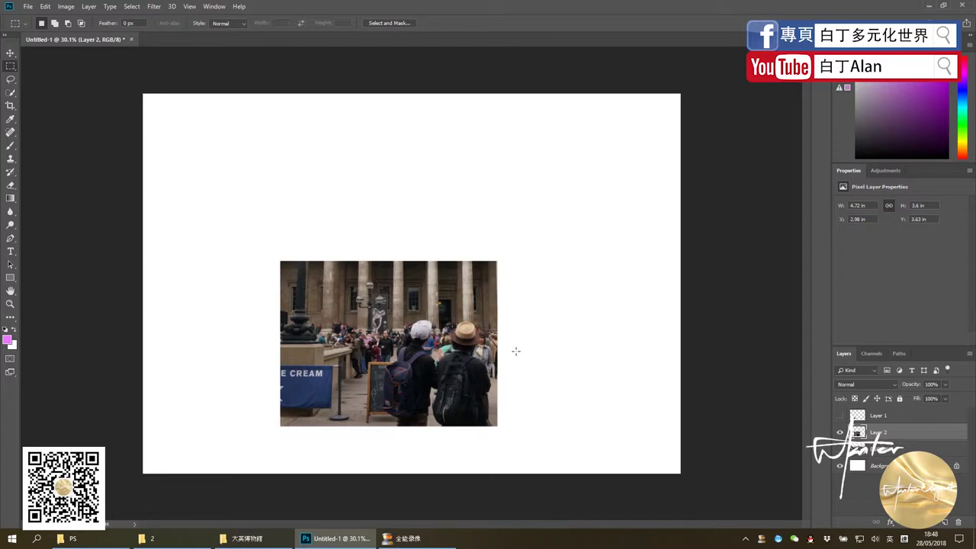
right_click(11, 67)
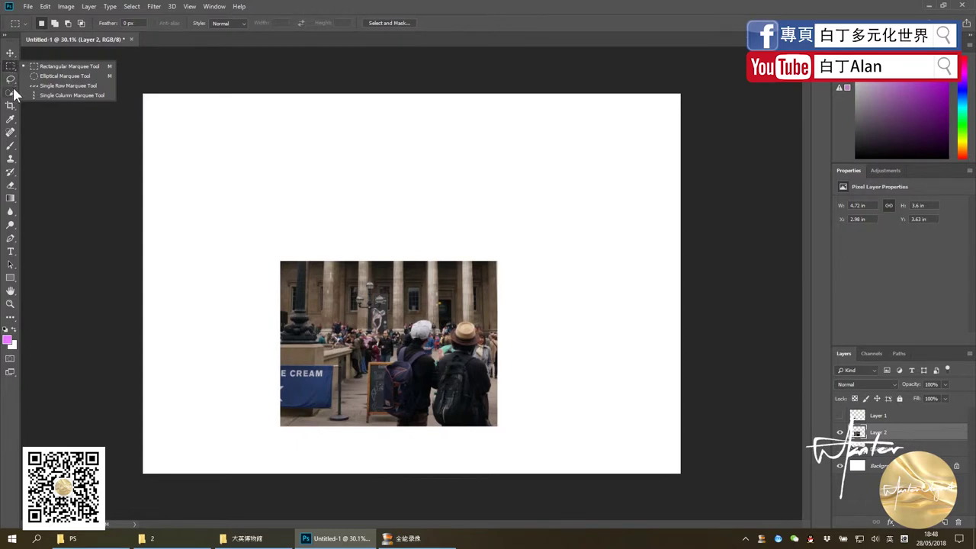
drag(258, 334, 539, 357)
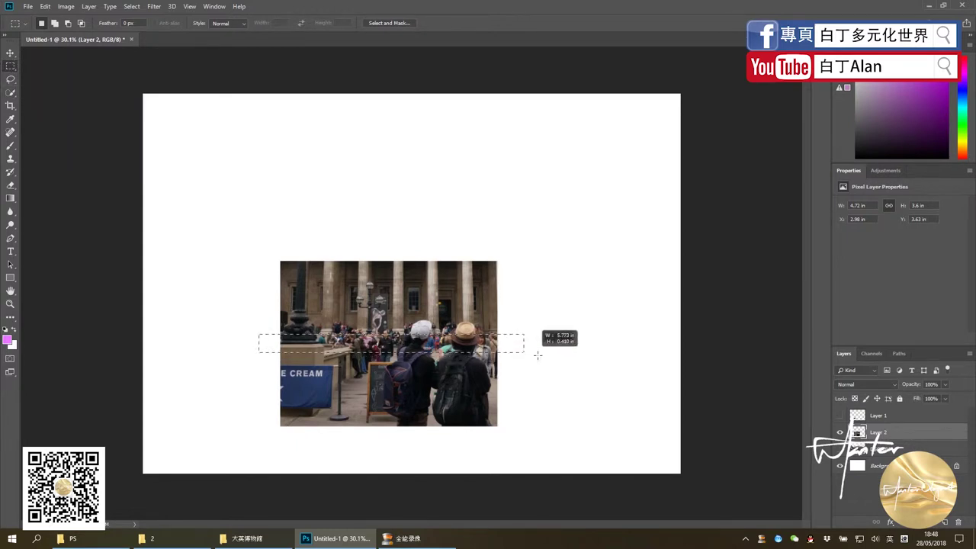
key(Delete)
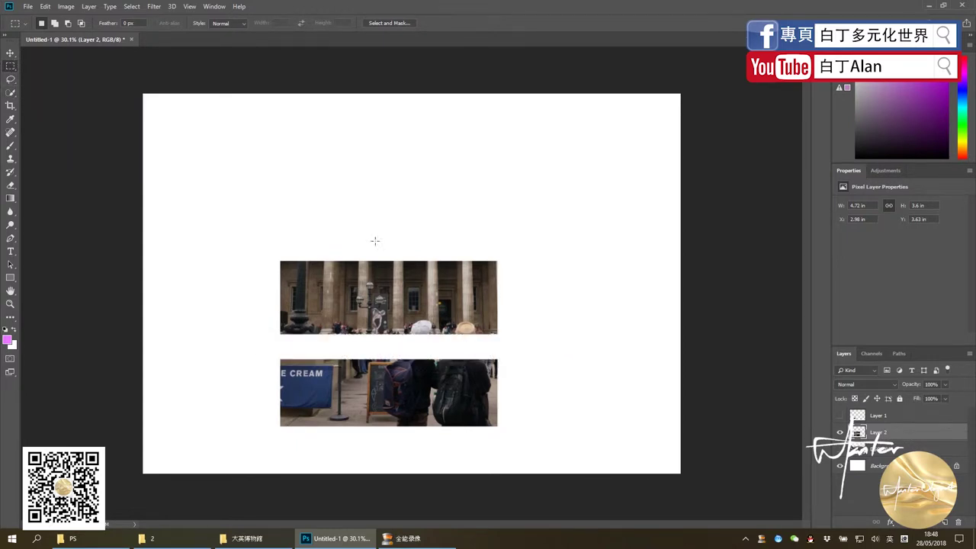
drag(375, 235, 405, 446)
key(Delete)
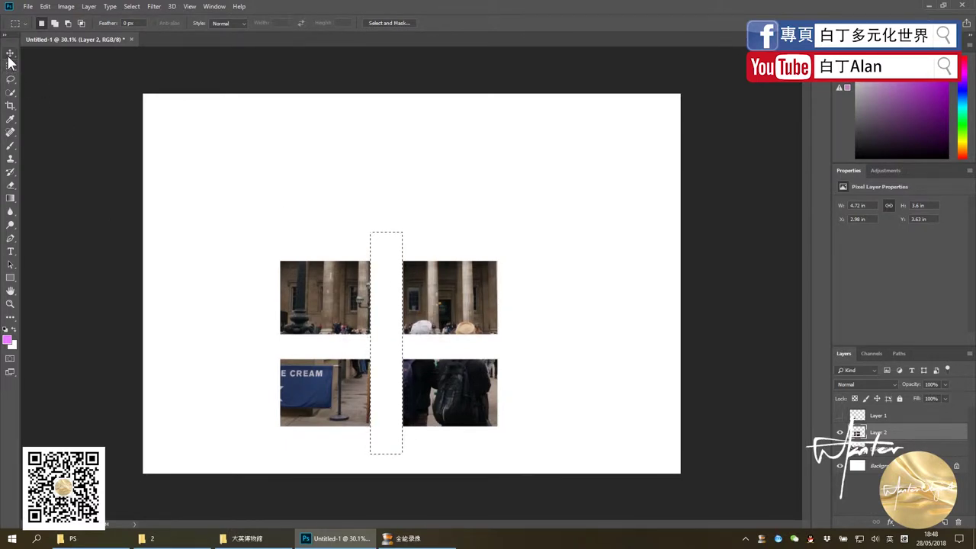
Deselect and move the four tiles toward the page centre.
click(10, 53)
key(ctrl+d)
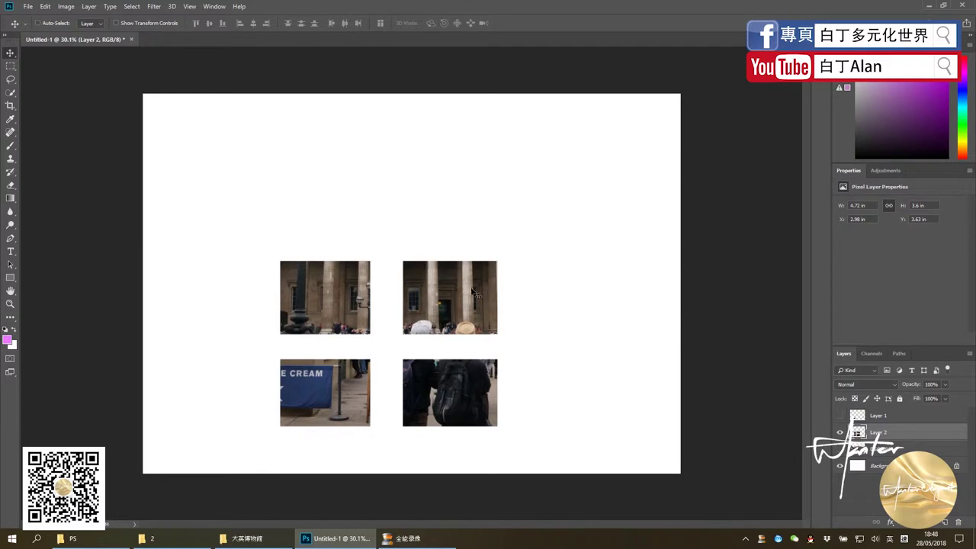
drag(455, 294, 484, 226)
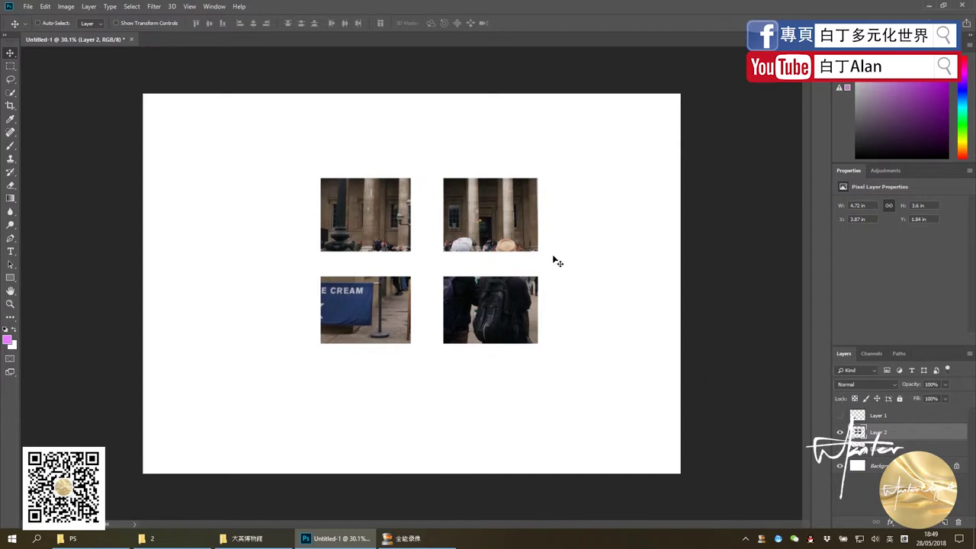
Select around the top-right tile and toggle layer visibility to check its copy.
key(m)
drag(559, 259, 422, 151)
click(433, 158)
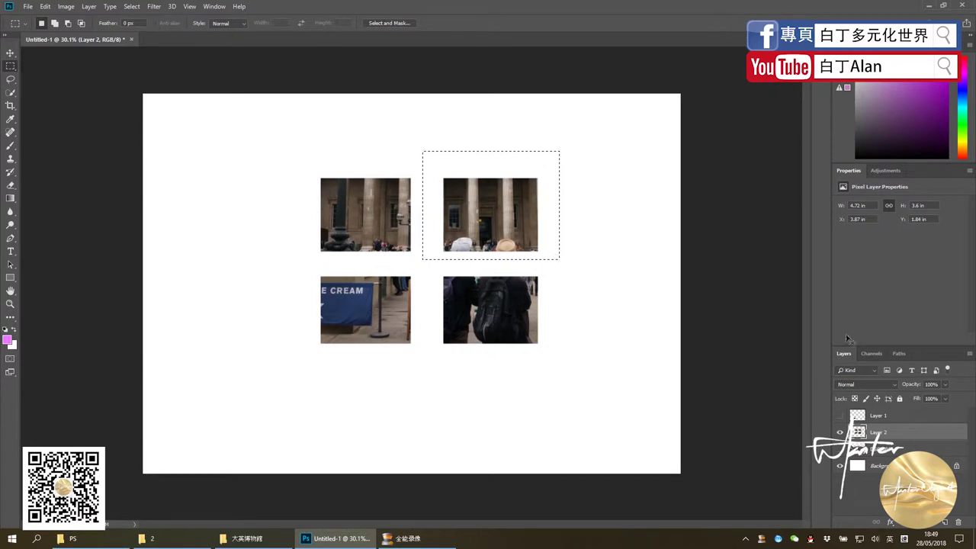
click(840, 432)
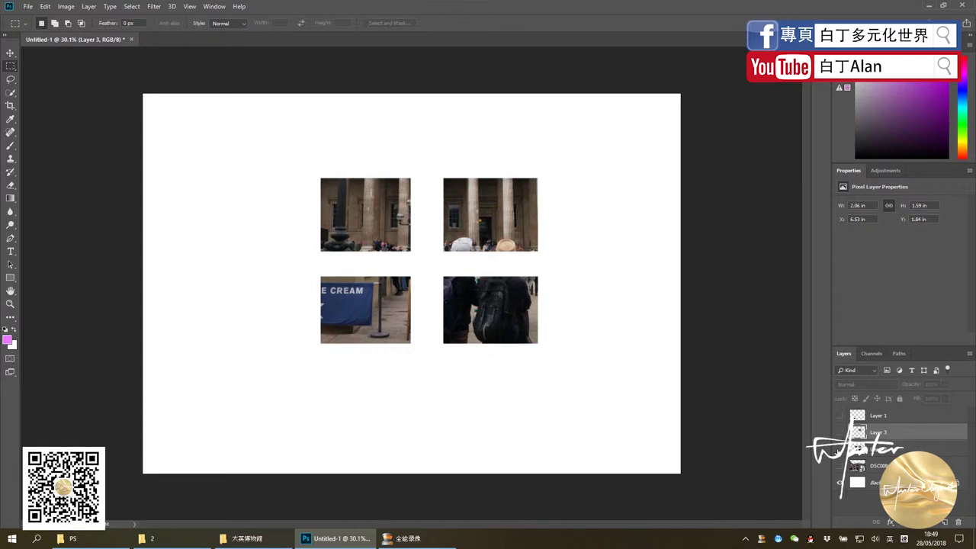
click(840, 433)
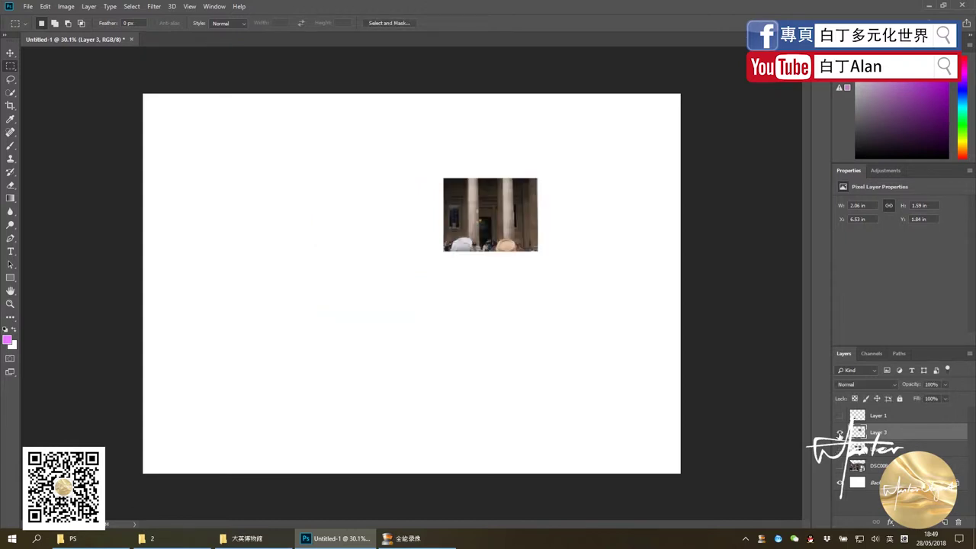
click(840, 433)
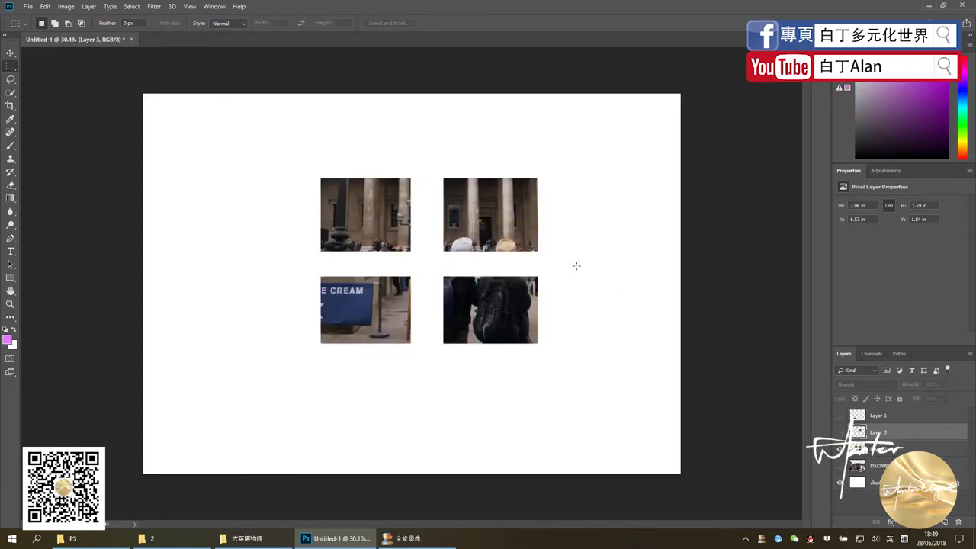
Erase the top-right tile from the four-piece Layer 2 and deselect.
drag(569, 275, 435, 165)
click(876, 449)
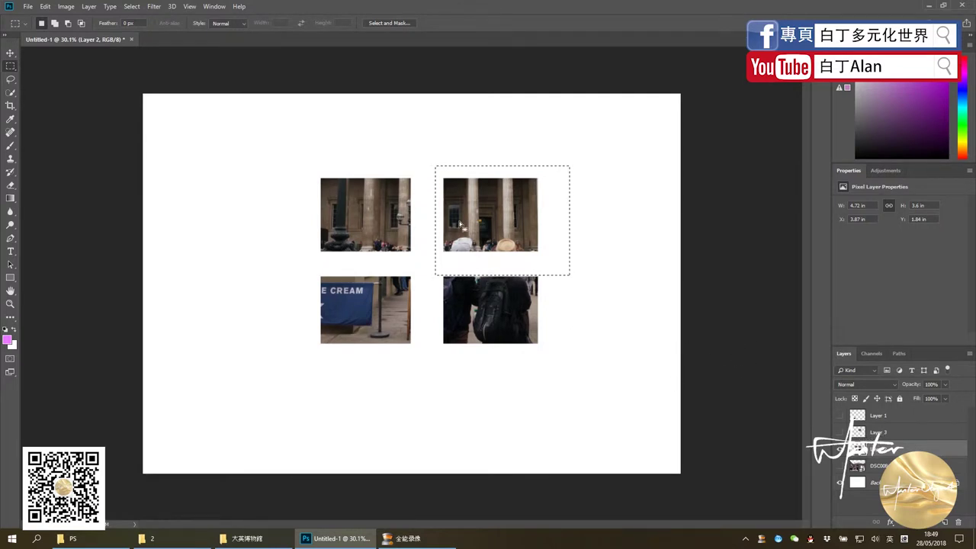
key(Delete)
key(ctrl+d)
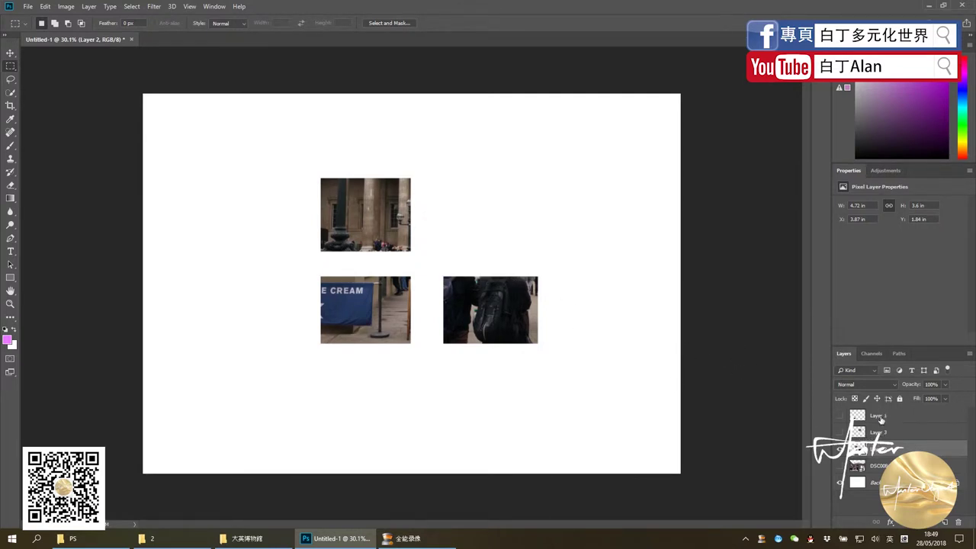
Confirm the top-right tile sits alone on Layer 3, then show the full DSC00847 photo.
click(840, 432)
click(840, 433)
click(840, 432)
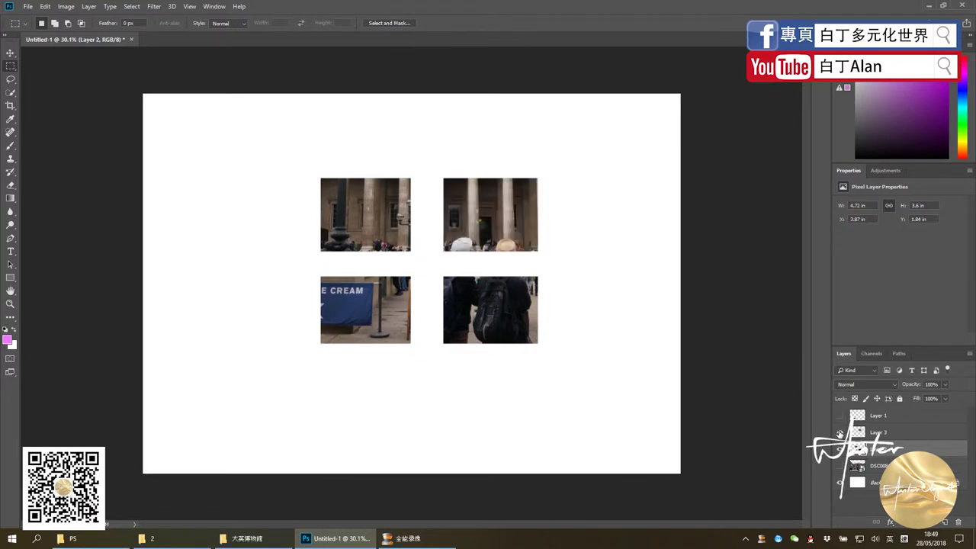
click(840, 432)
click(840, 432)
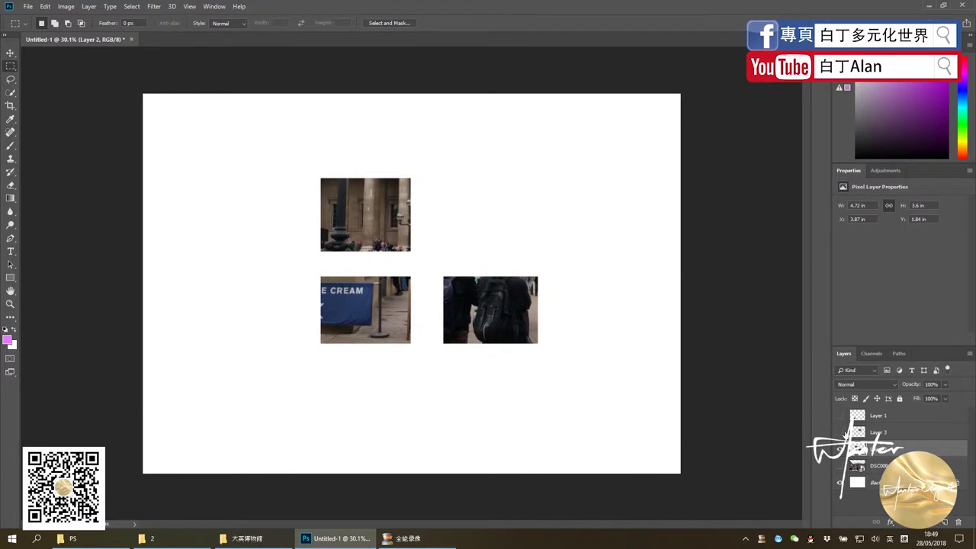
click(841, 433)
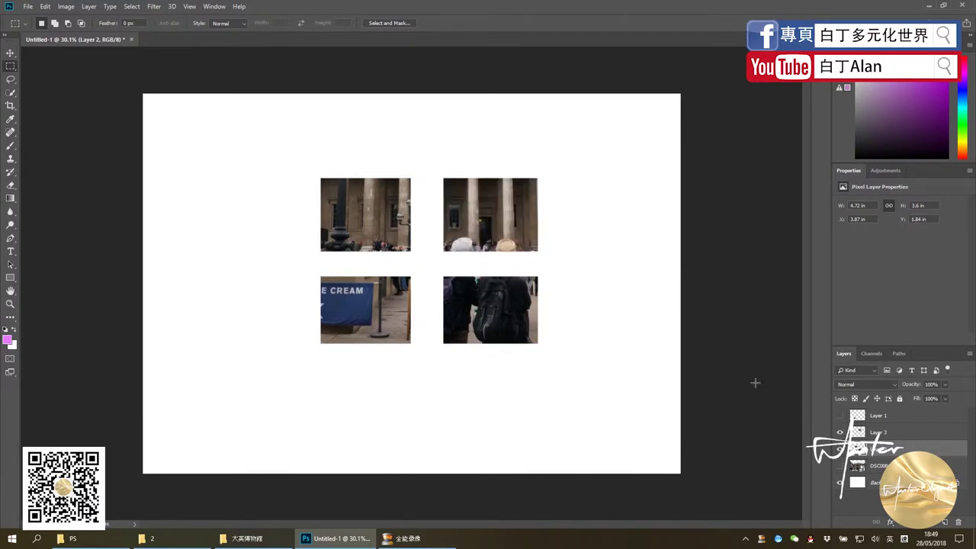
click(840, 434)
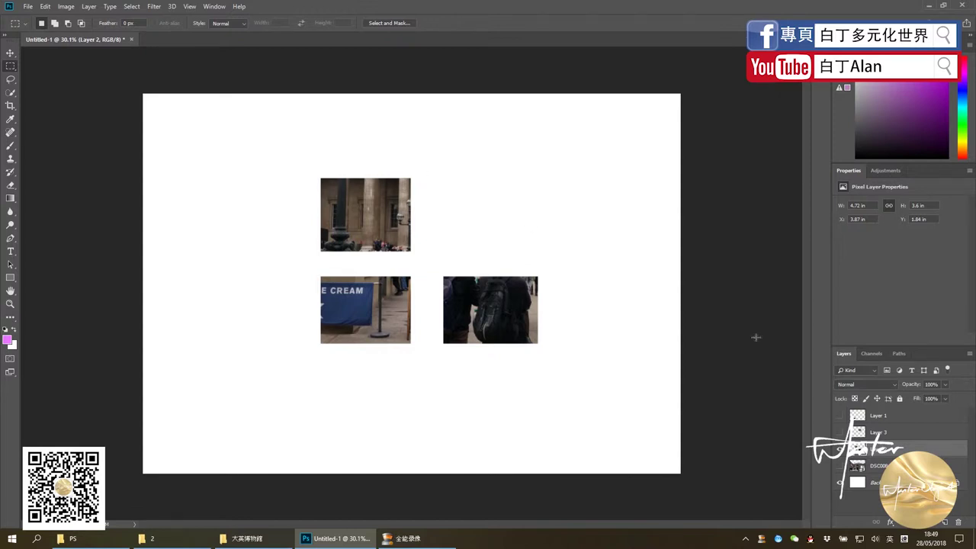
click(841, 432)
click(840, 466)
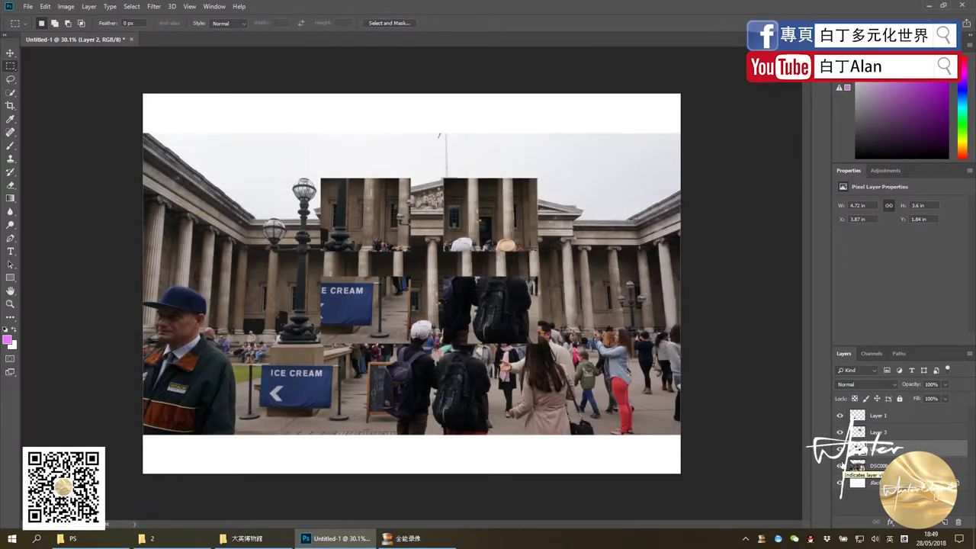
click(11, 53)
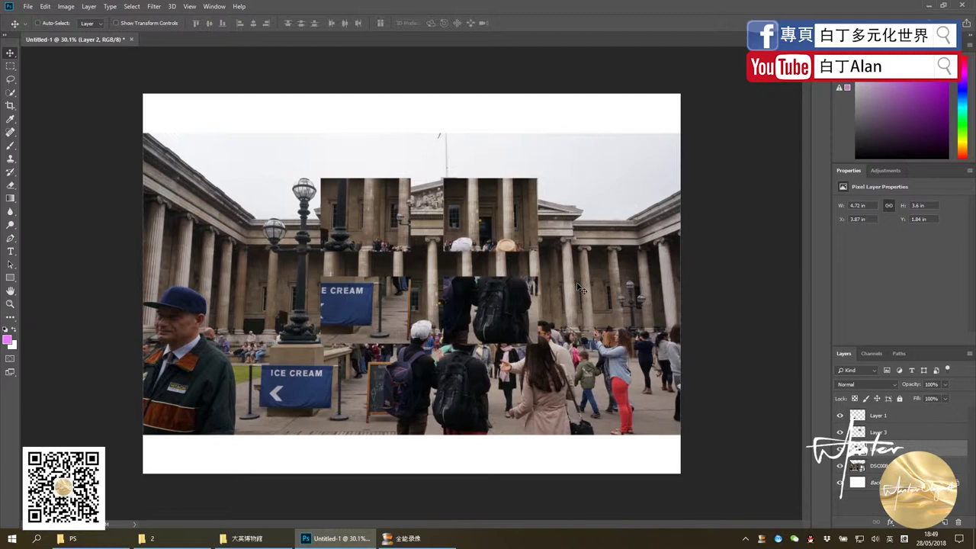
drag(455, 235, 454, 317)
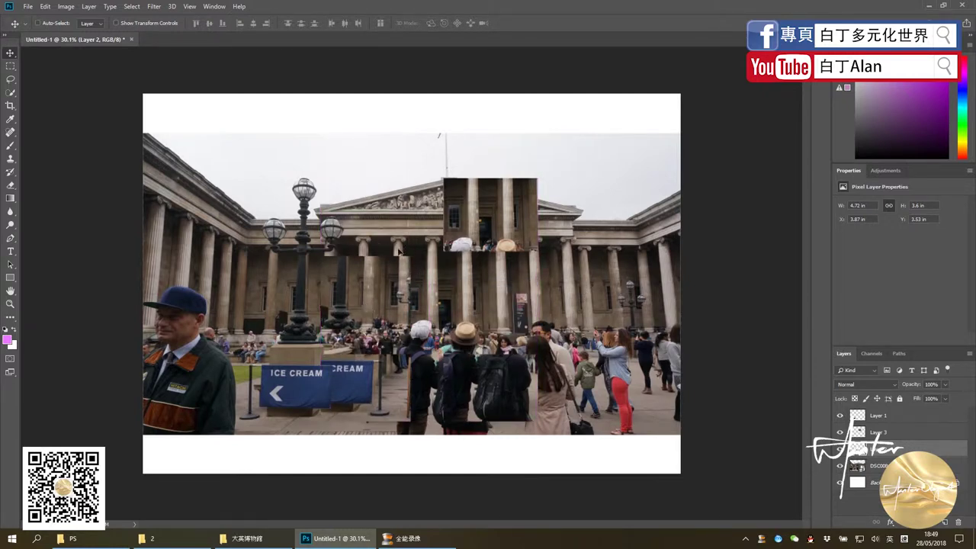
drag(398, 252, 375, 153)
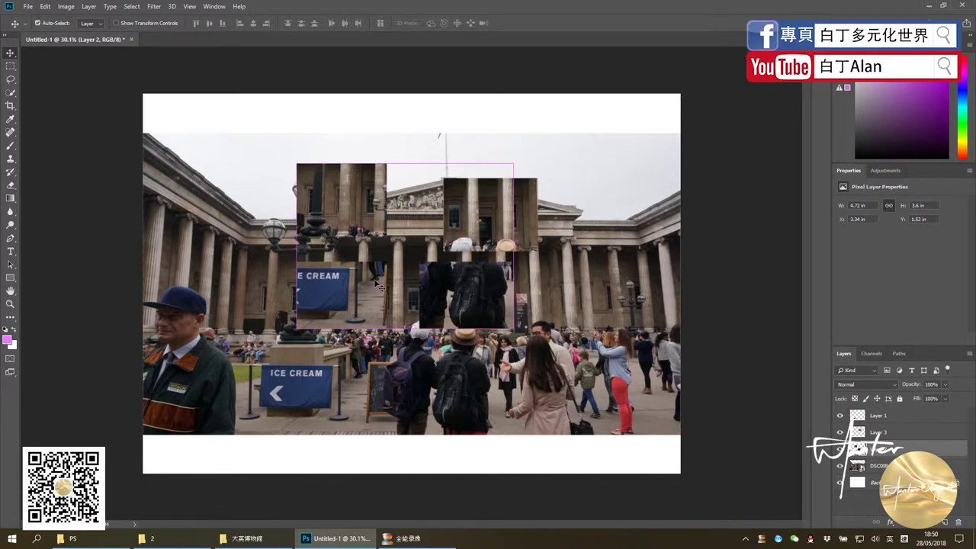
click(949, 461)
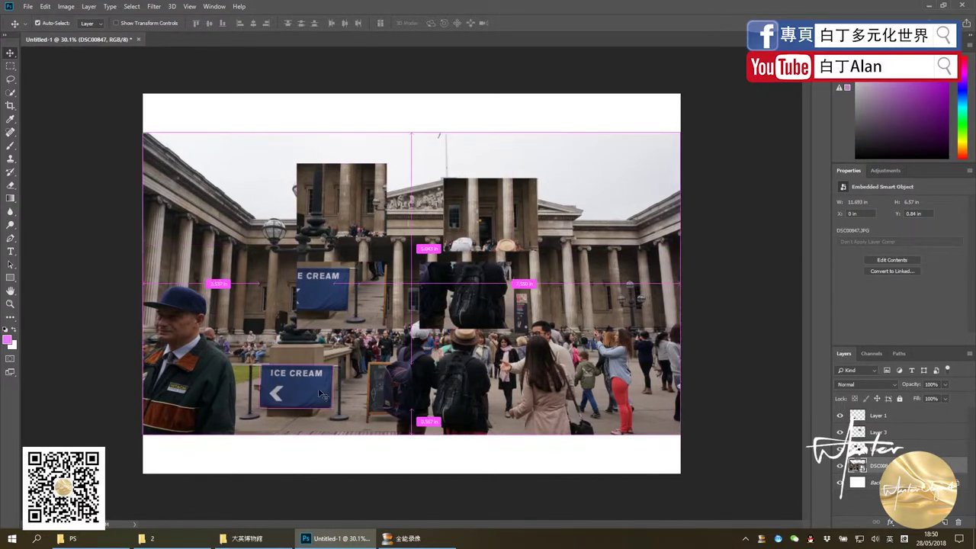
click(37, 23)
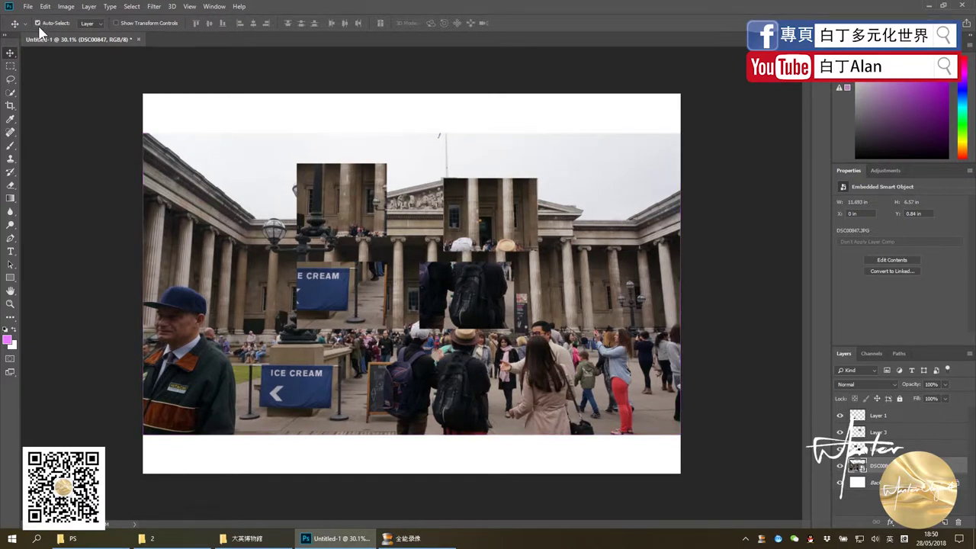
Select Layer 1, Layer 3 and Layer 2 in turn.
key(ctrl)
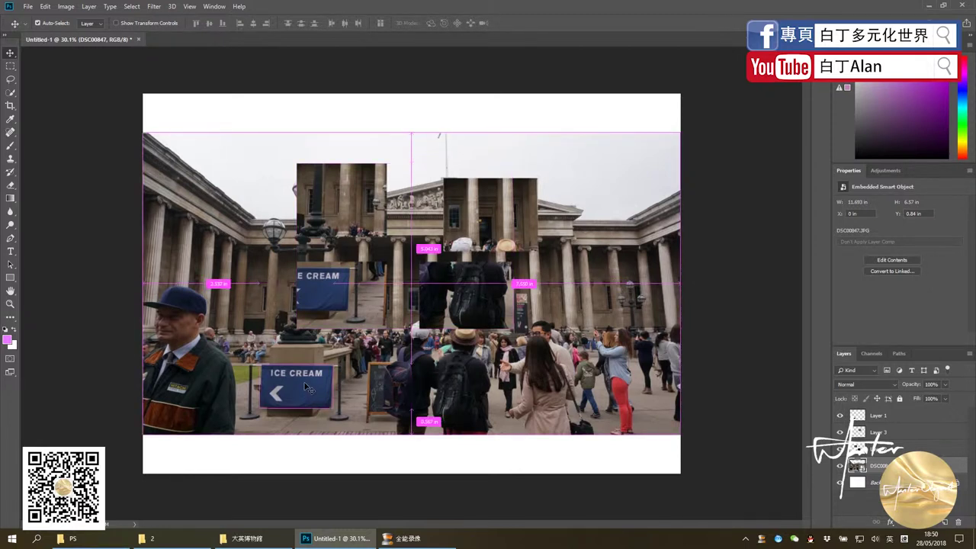
click(915, 415)
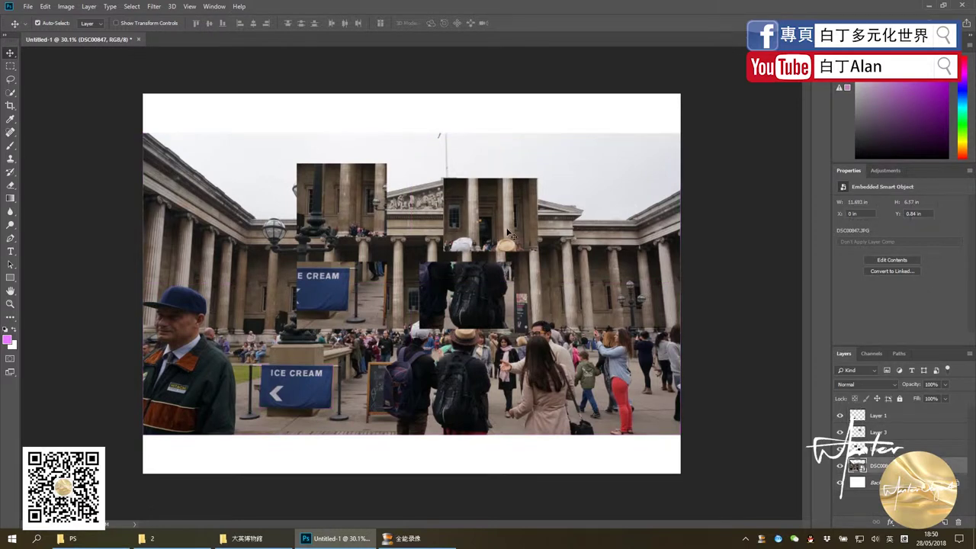
click(340, 257)
click(334, 290)
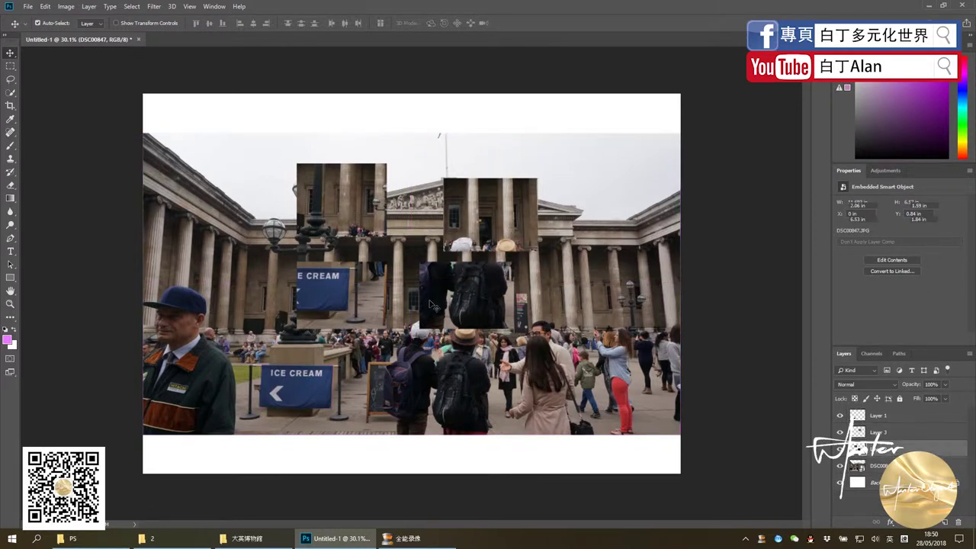
click(393, 340)
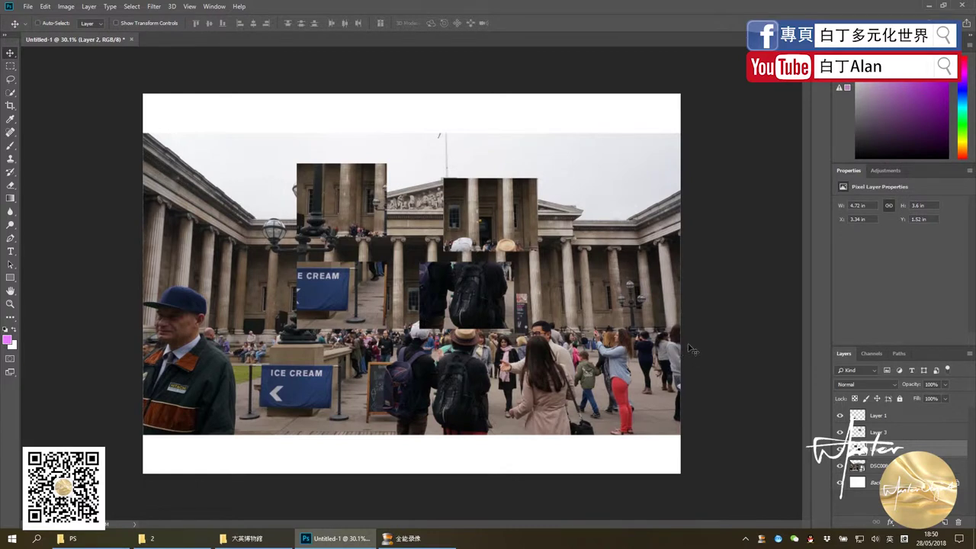
Delete the Layer 3 patch and Layer 1 with its patches, leaving only DSC00847.
click(479, 232)
key(Delete)
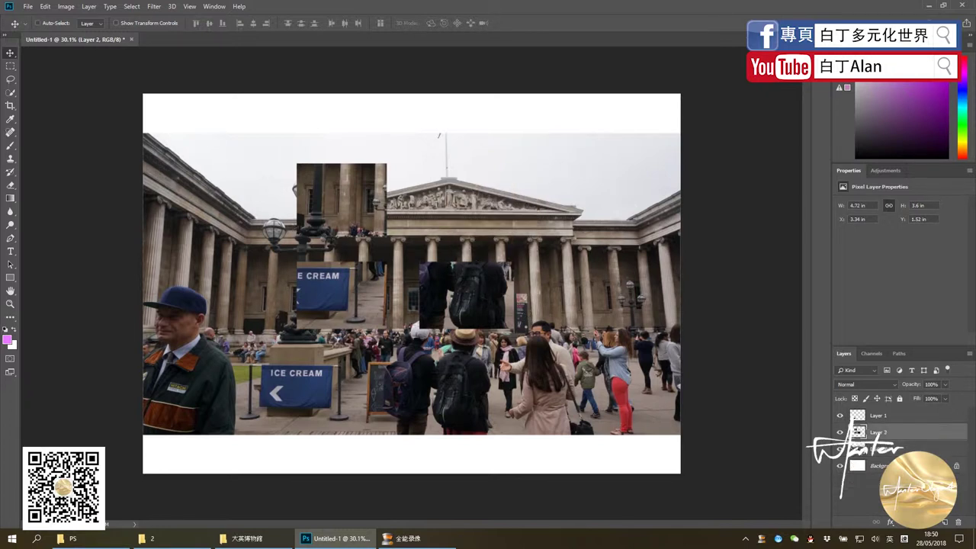
key(ctrl+e)
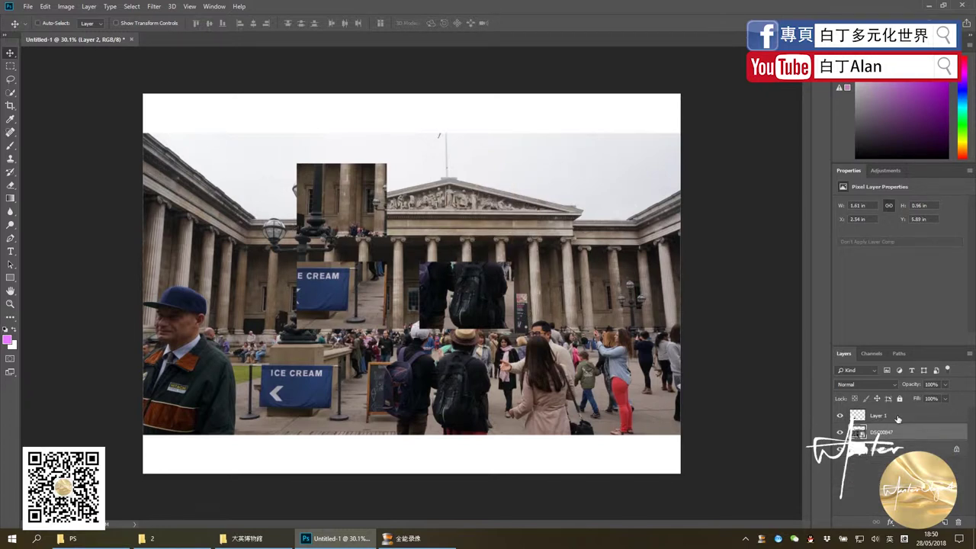
click(897, 417)
key(ctrl+e)
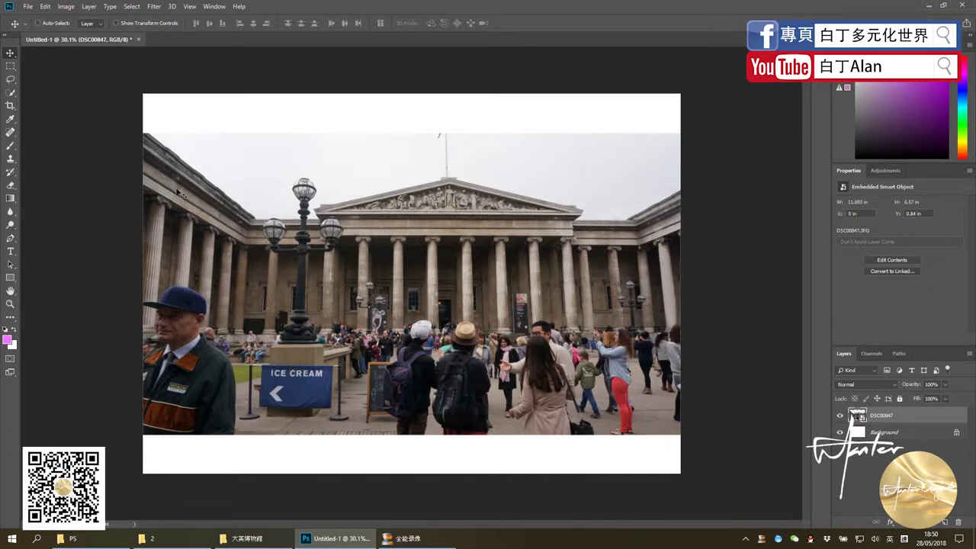
click(12, 93)
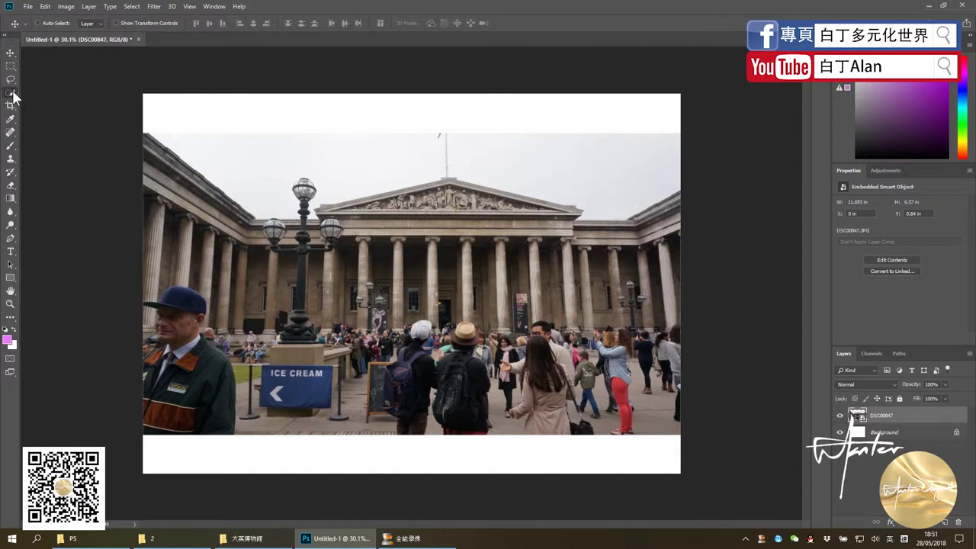
click(105, 539)
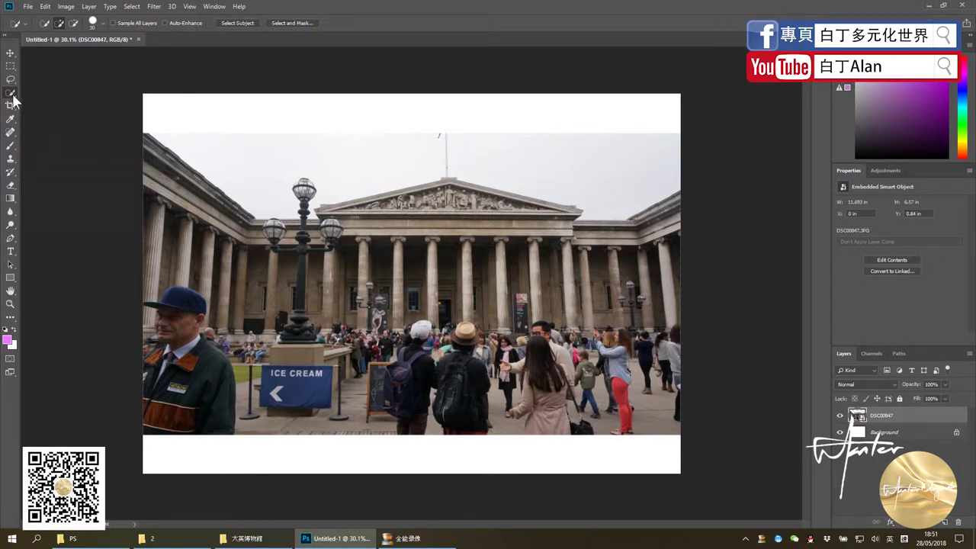
right_click(11, 94)
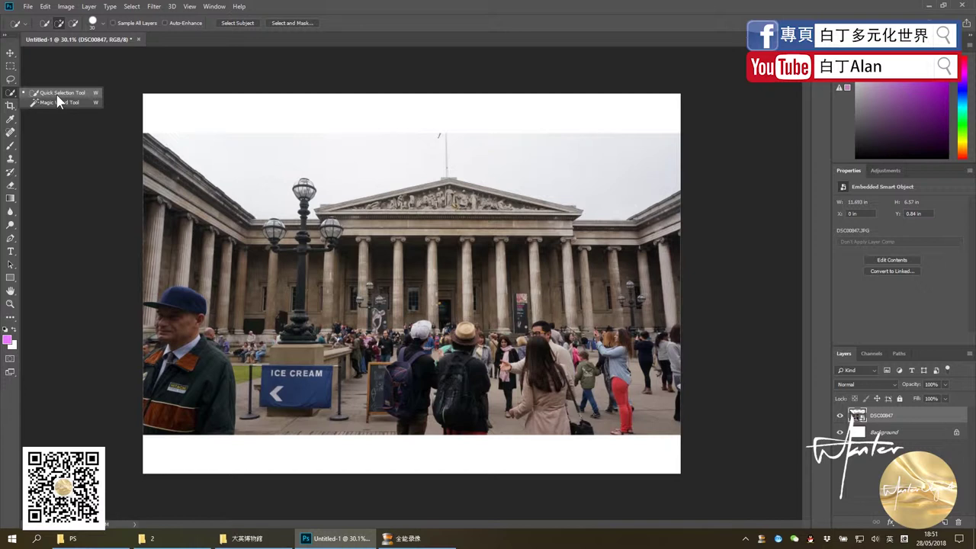
click(65, 90)
drag(246, 152, 534, 151)
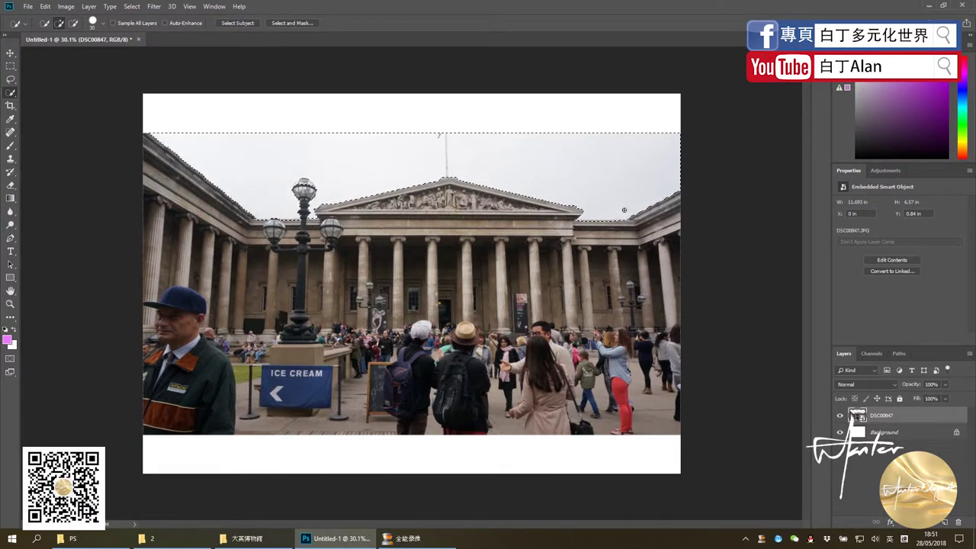
key(Delete)
click(474, 200)
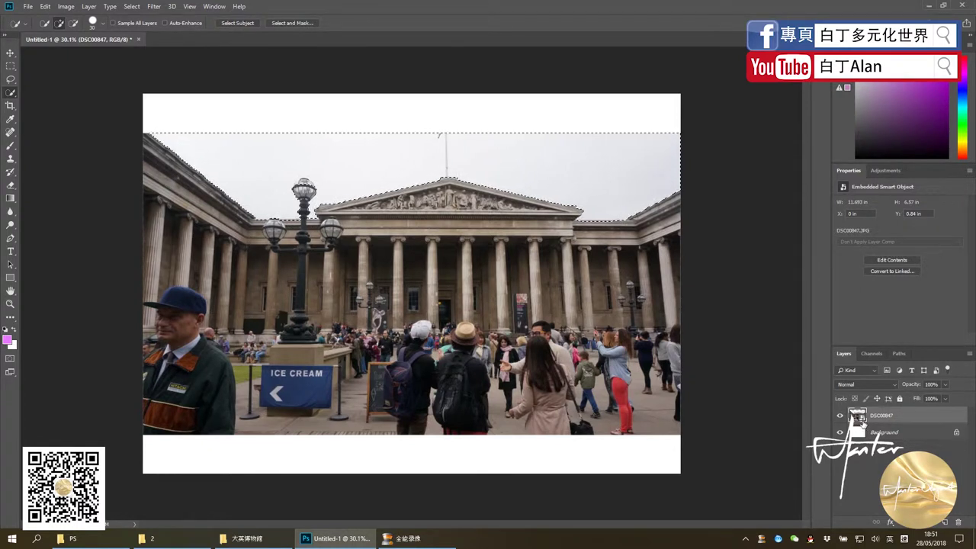
key(ctrl+d)
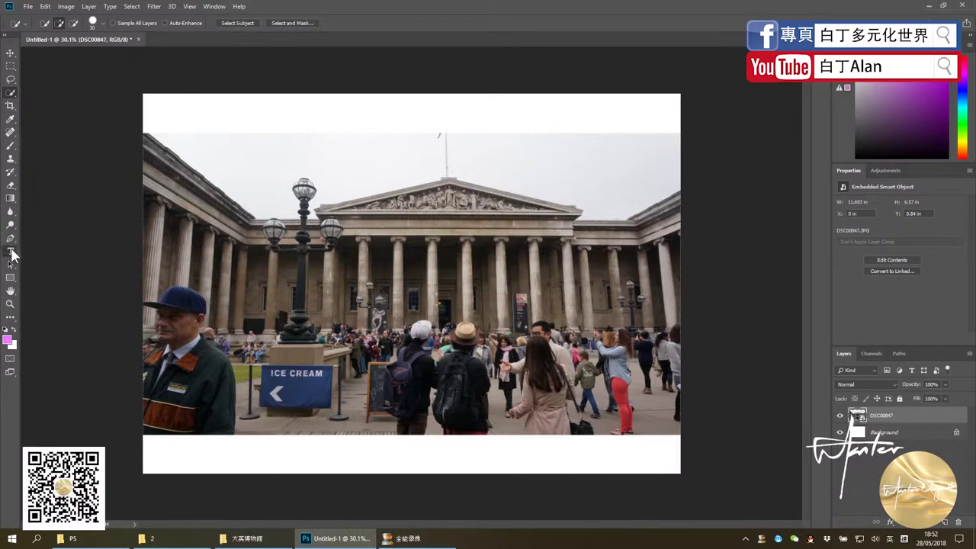
click(10, 251)
click(243, 117)
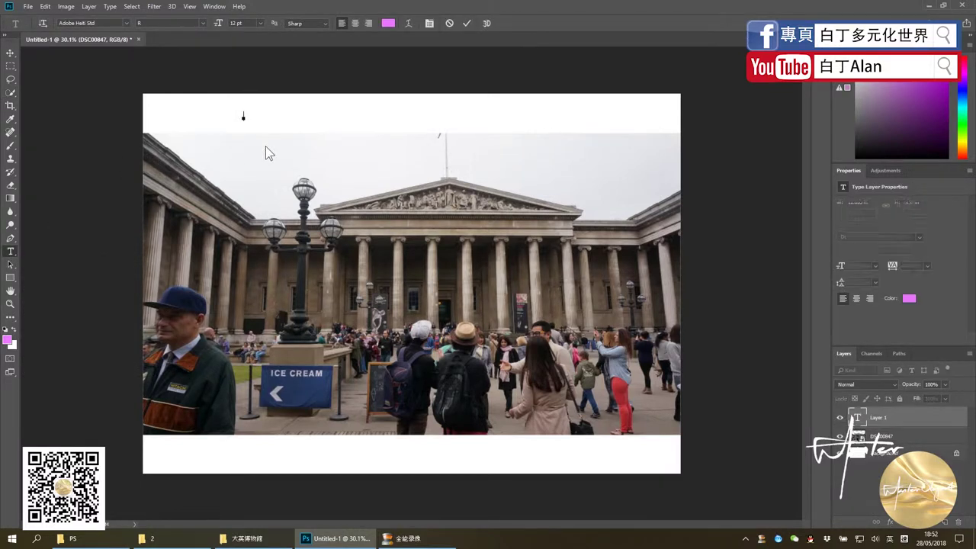
text(adobe key)
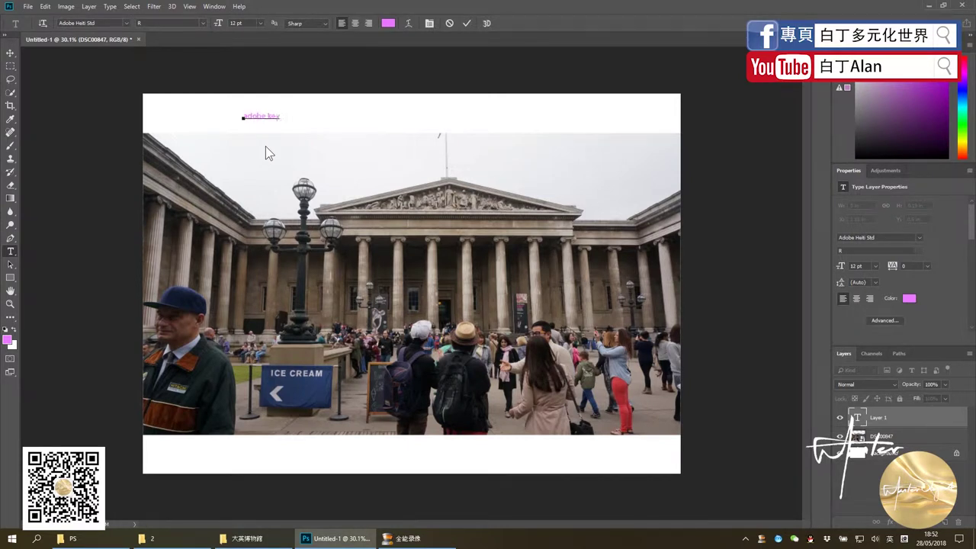
click(10, 52)
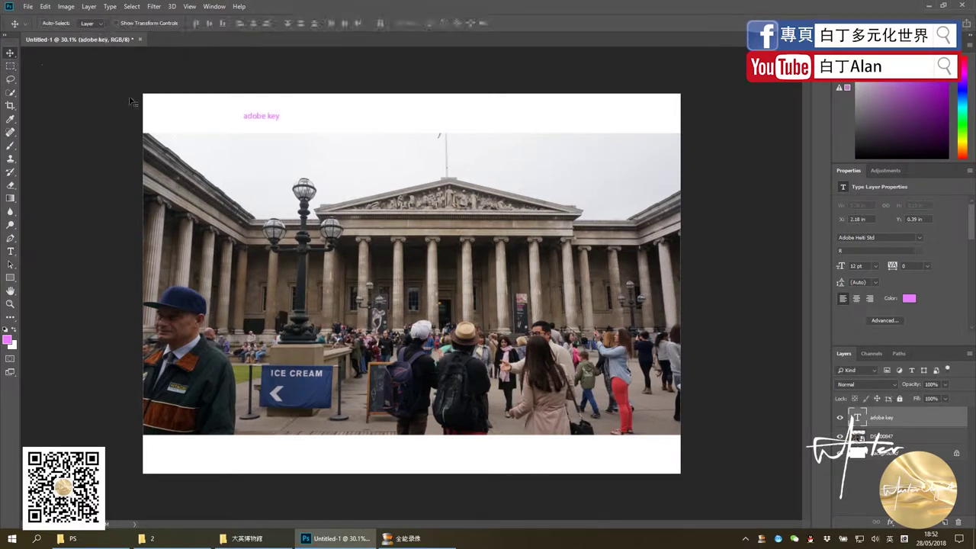
key(Delete)
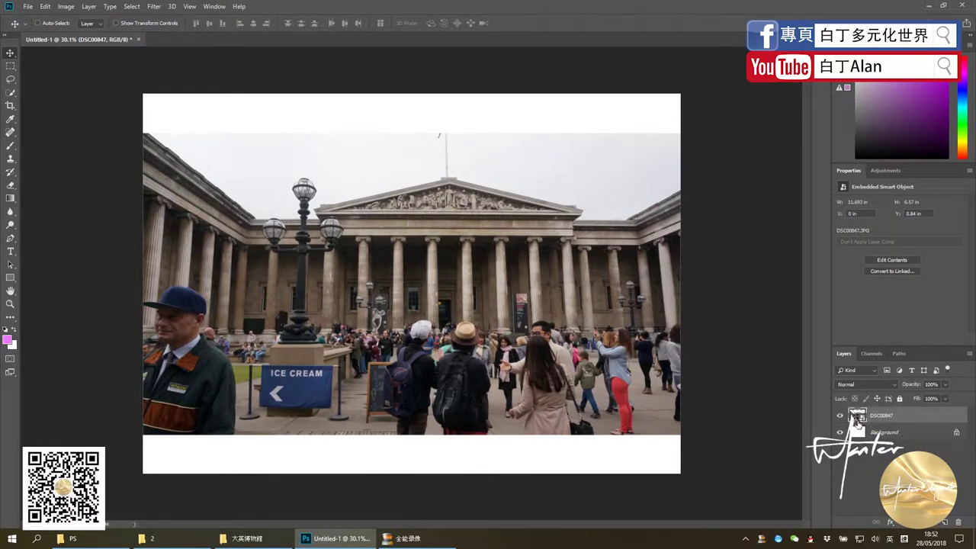
Merge a duplicate of DSC00847 with a new empty layer into pixel Layer 1, then compare.
key(ctrl+j)
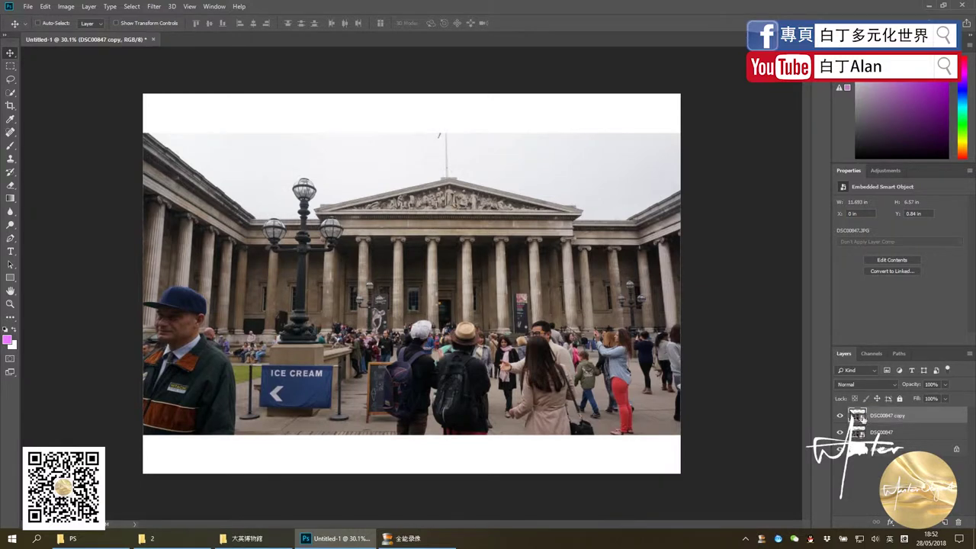
click(945, 523)
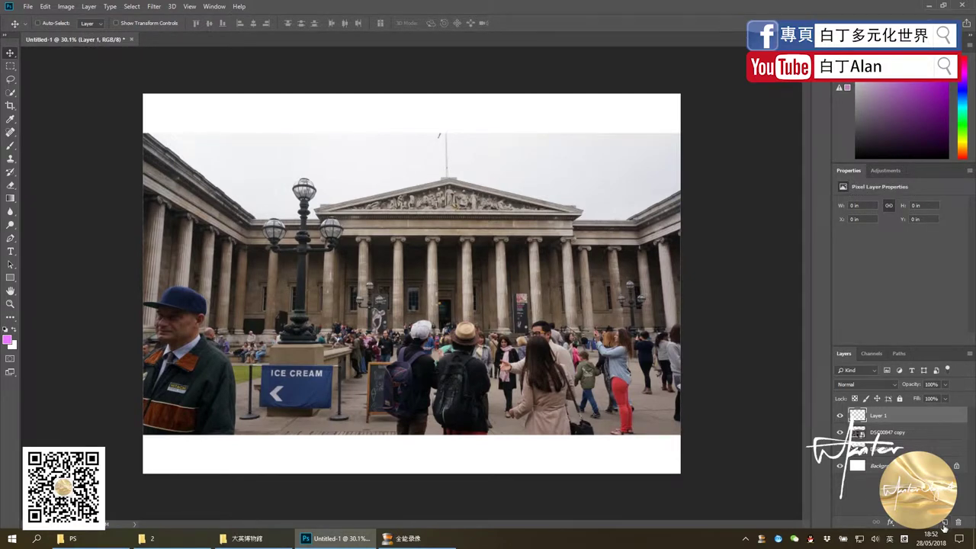
ctrl+click(896, 434)
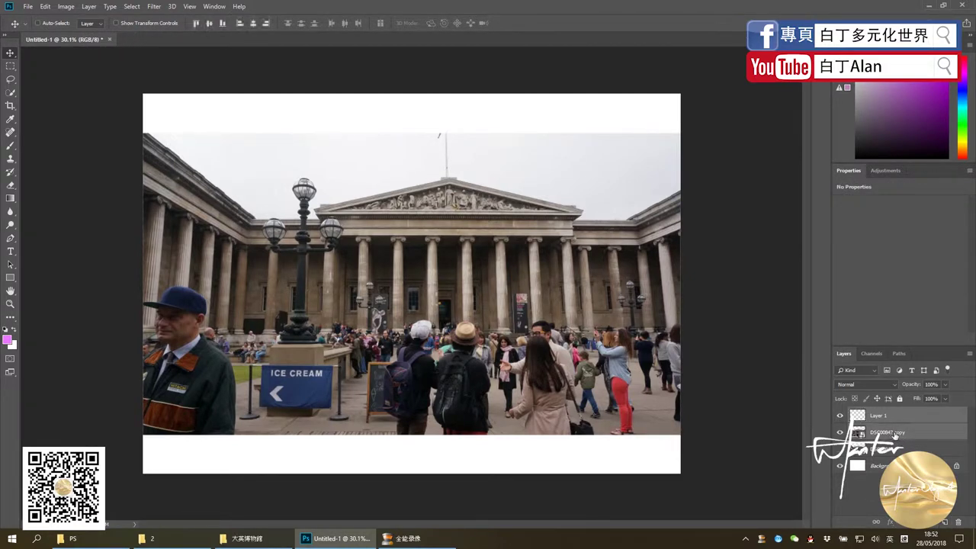
right_click(877, 431)
click(869, 295)
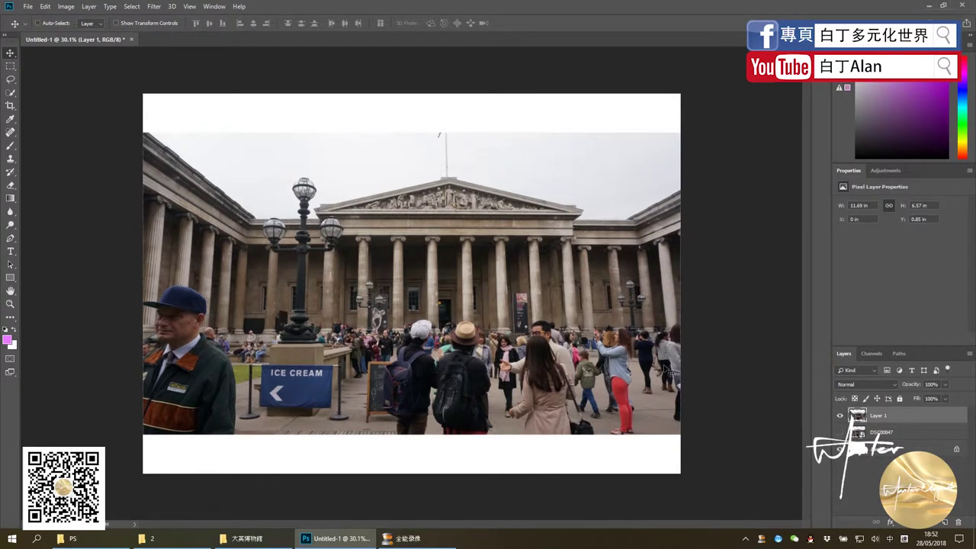
click(840, 433)
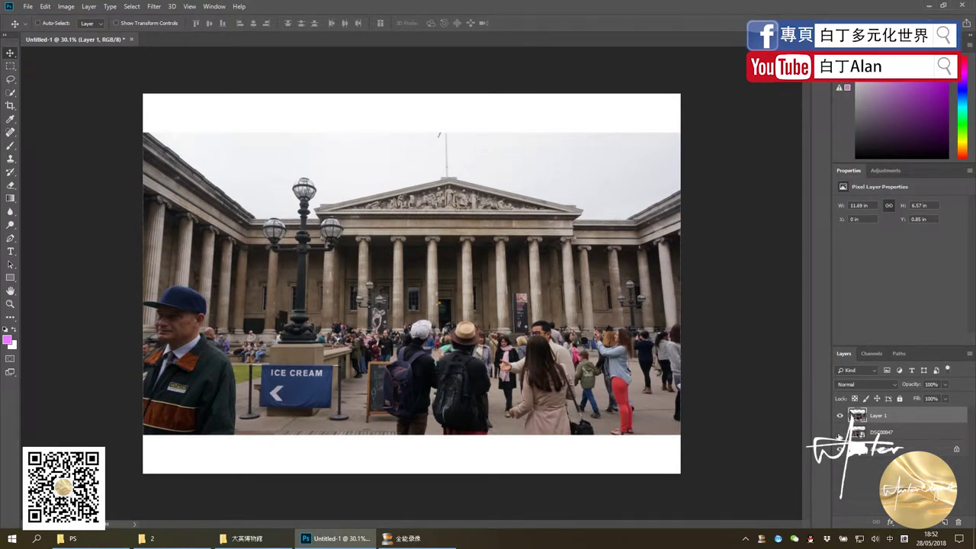
click(840, 434)
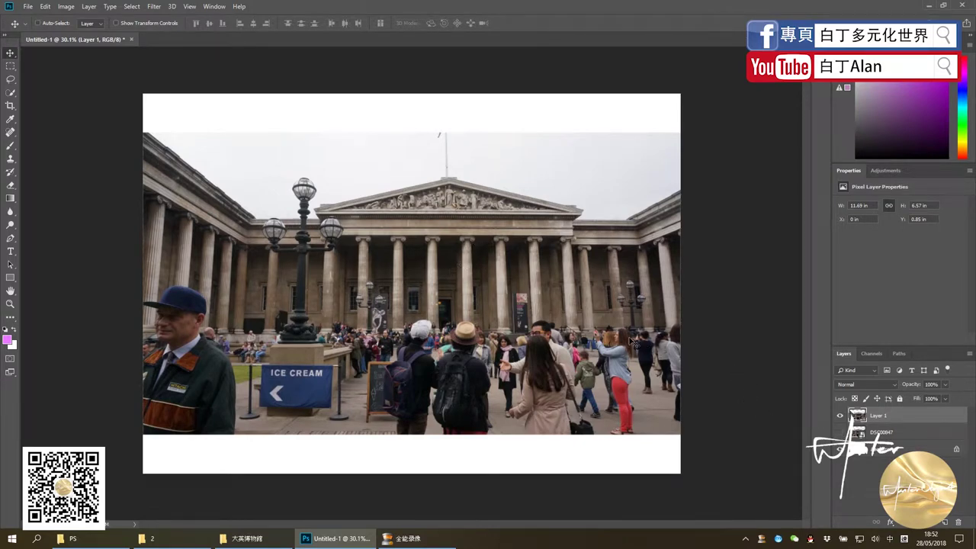
Enlarge the Layer 1 photo copy to about 140% with Free Transform.
key(ctrl+t)
drag(679, 133, 769, 82)
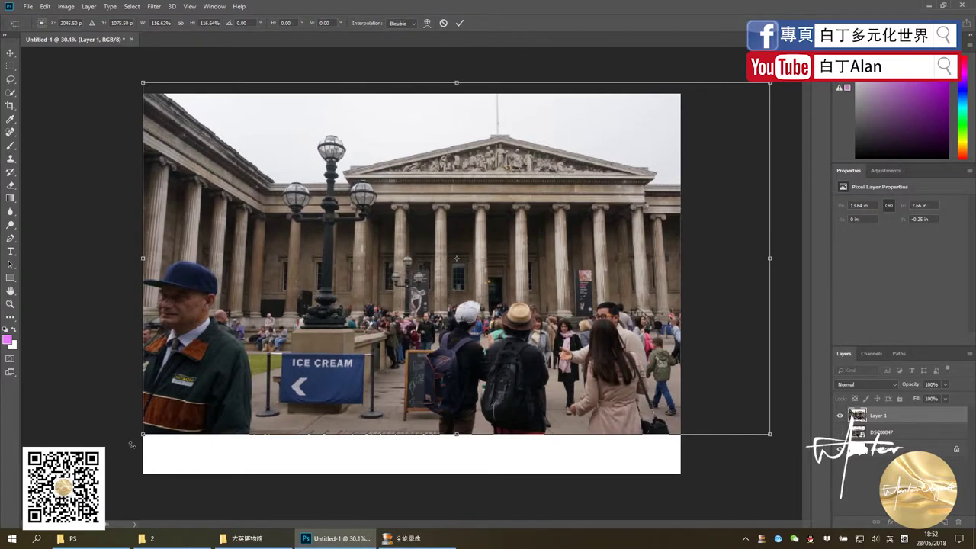
drag(132, 444, 22, 505)
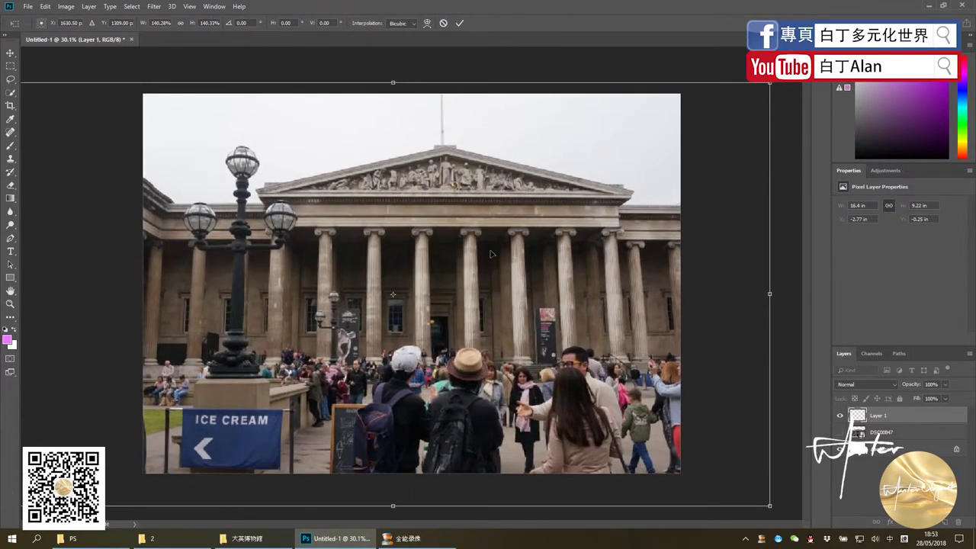
key(Return)
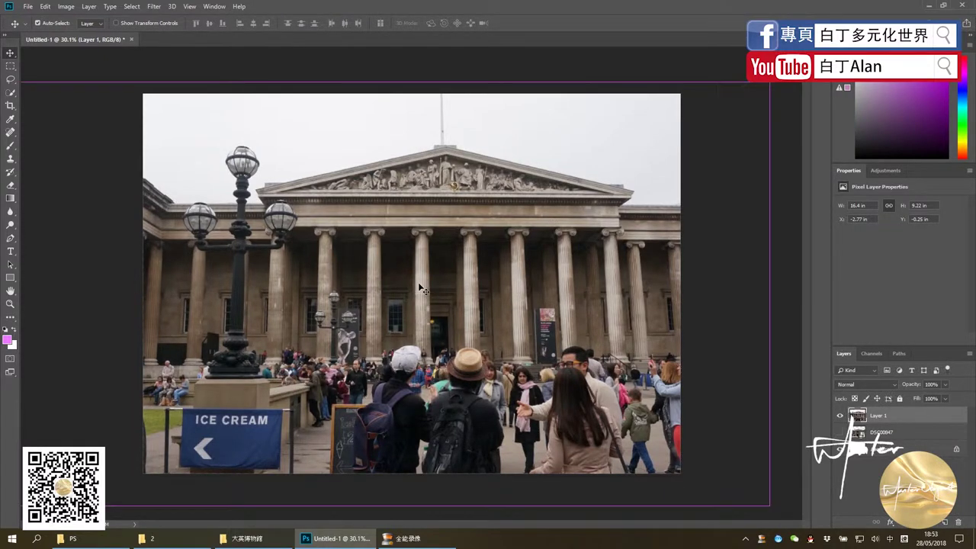
Shrink the photo to 12.11 × 6.81 in and place it at X -0.3, Y 0.55 in.
key(ctrl+t)
key(ctrl+0)
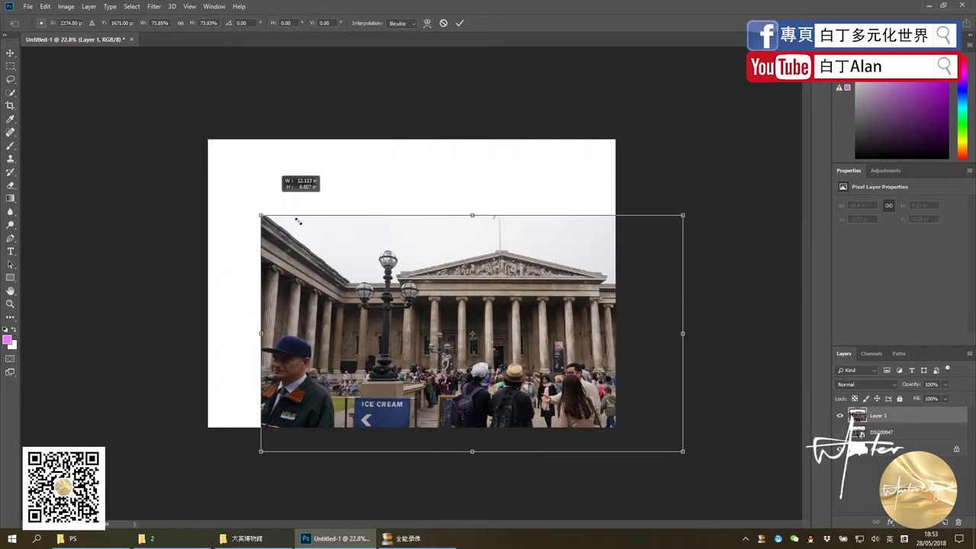
drag(114, 132, 255, 207)
drag(367, 259, 314, 222)
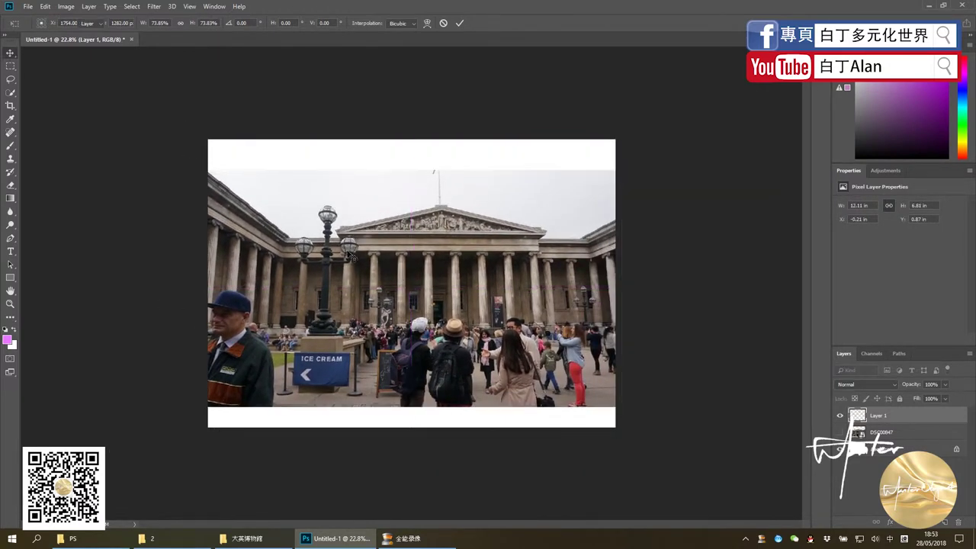
key(Return)
drag(520, 280, 517, 270)
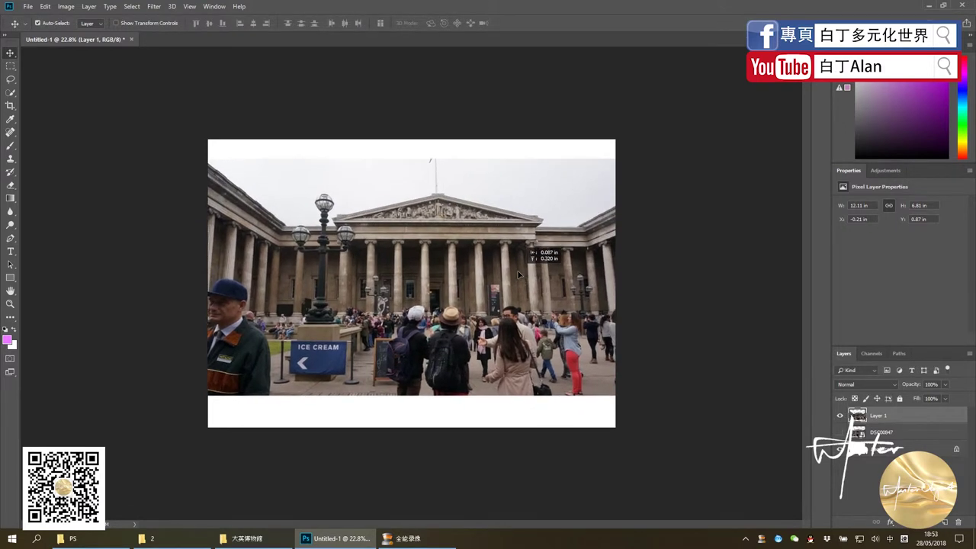
Quick-select the grey sky above the roofline and delete it to white.
click(10, 93)
click(44, 95)
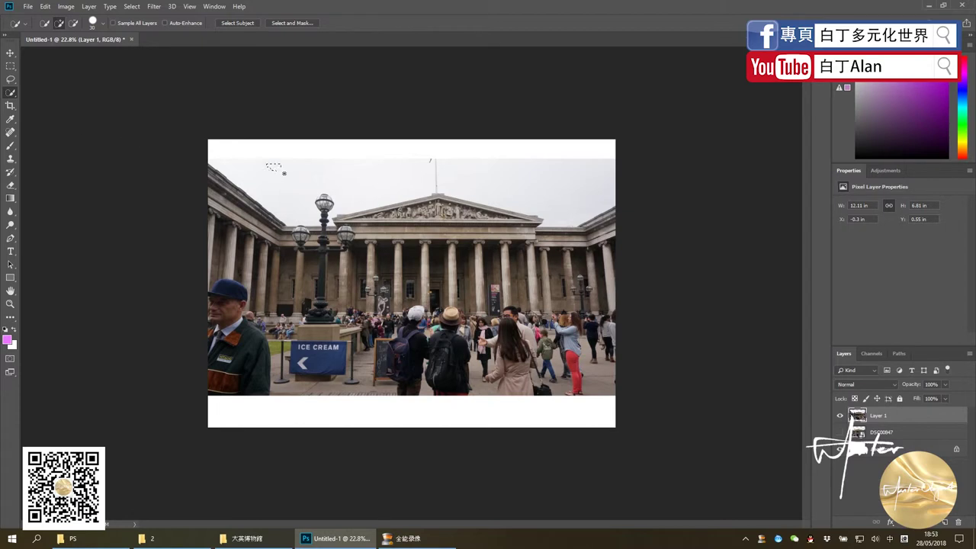
drag(283, 173, 493, 183)
key(Delete)
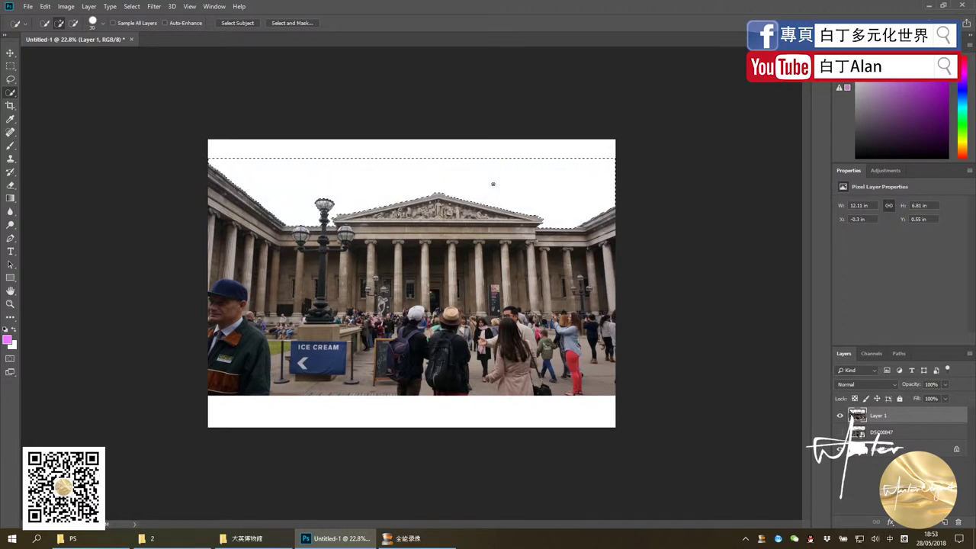
key(ctrl+d)
Toggle the DSC00847 layer to compare, then select and deselect the colonnade and crowd.
click(839, 432)
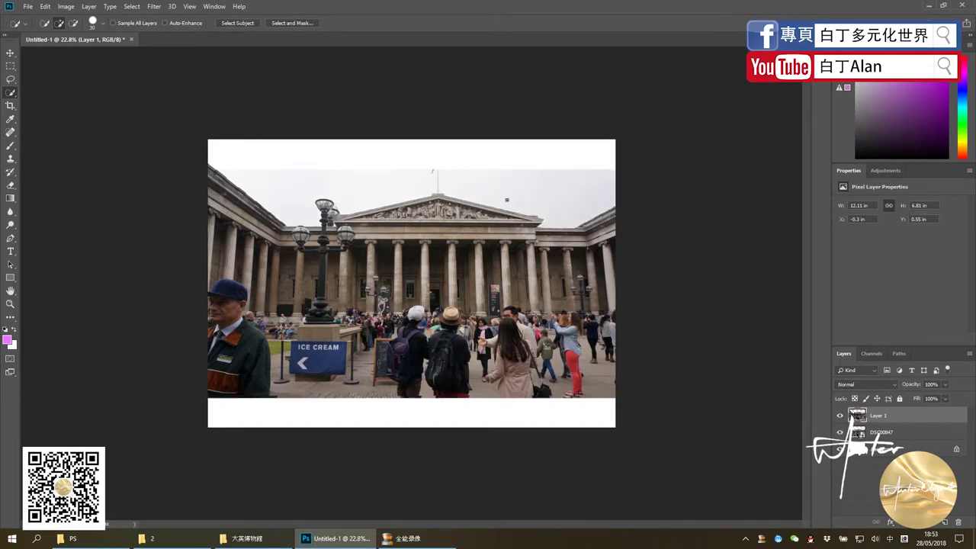
click(839, 416)
click(840, 415)
click(840, 433)
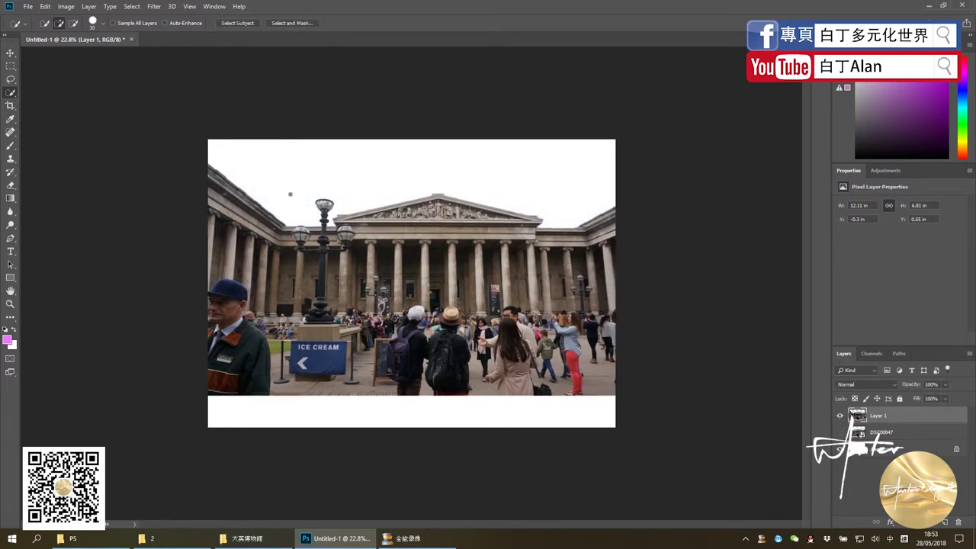
drag(353, 272, 442, 301)
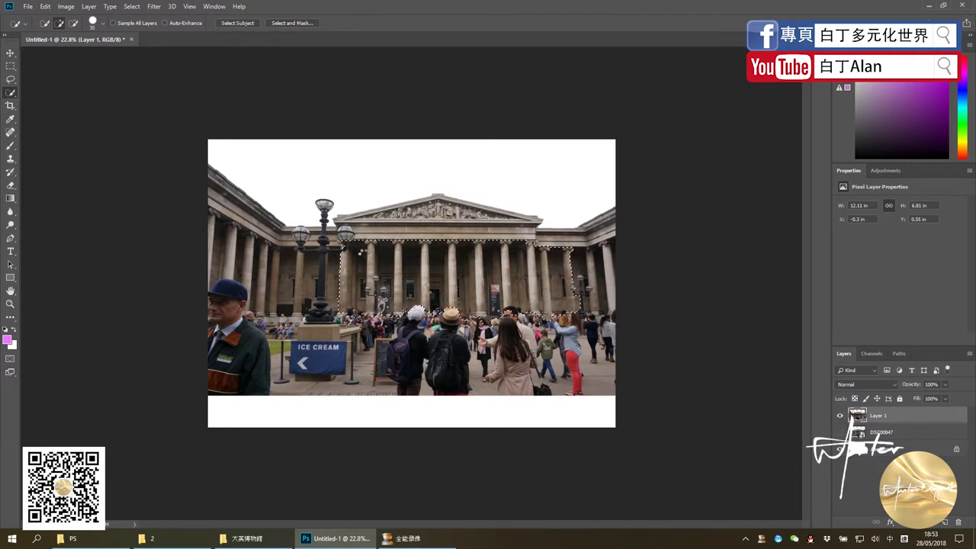
key(ctrl+d)
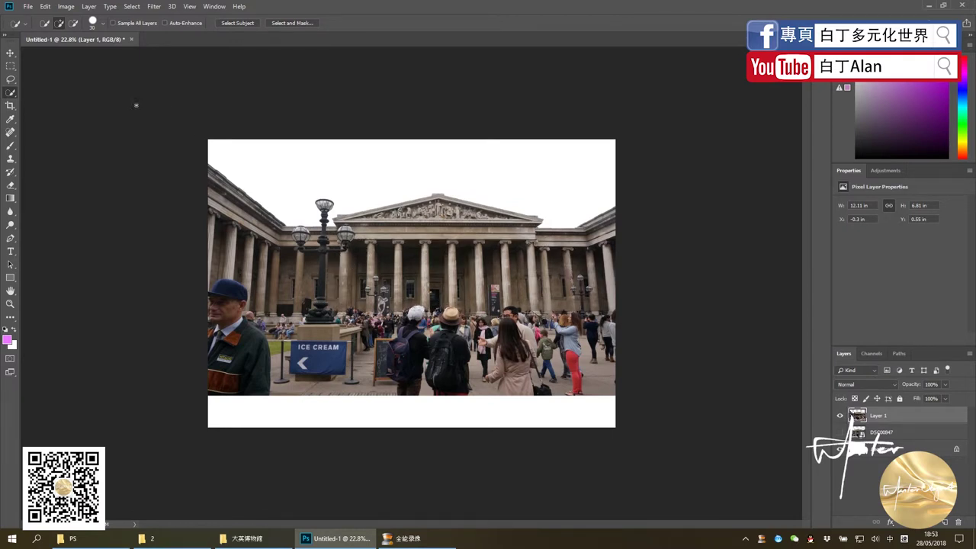
right_click(11, 96)
Magic-wand the blue ICE CREAM sign background and delete it.
click(34, 102)
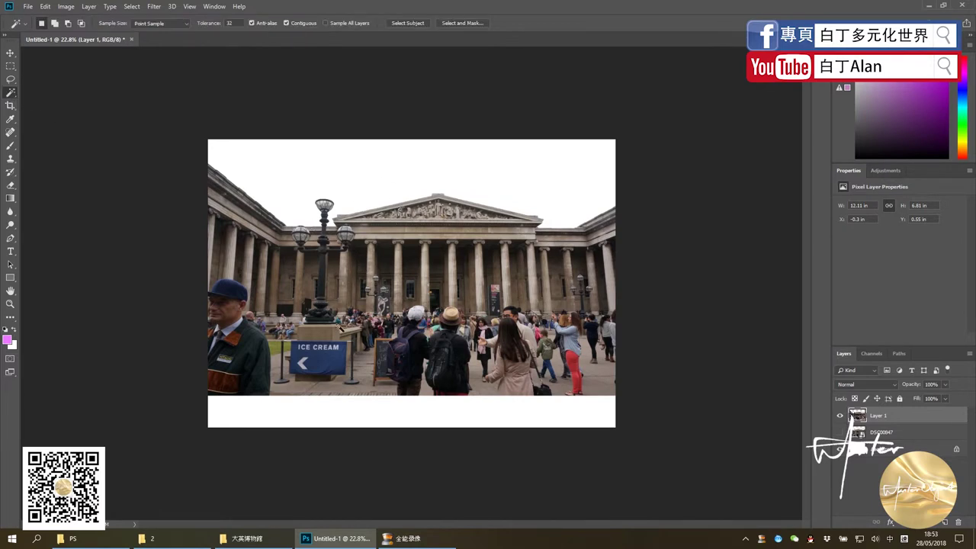
click(319, 364)
key(Delete)
key(ctrl+d)
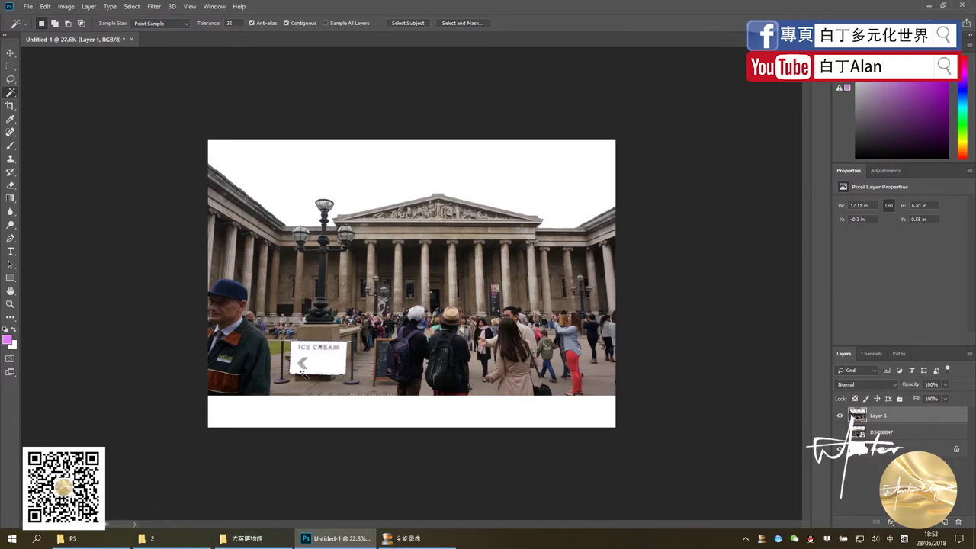
Zoom in and clear the stone pedestal behind the sign to white.
scroll(303, 375, up, 2)
scroll(260, 402, up, 2)
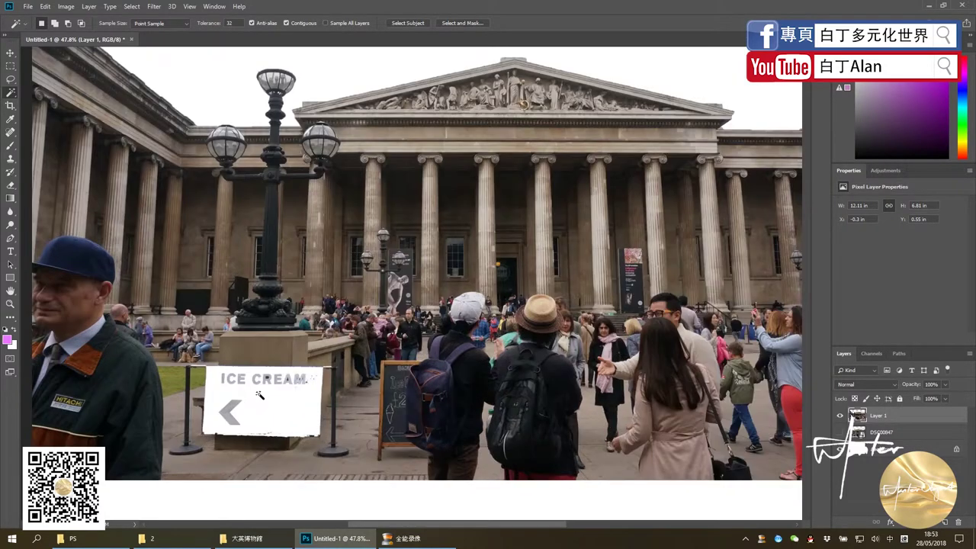
scroll(257, 388, up, 2)
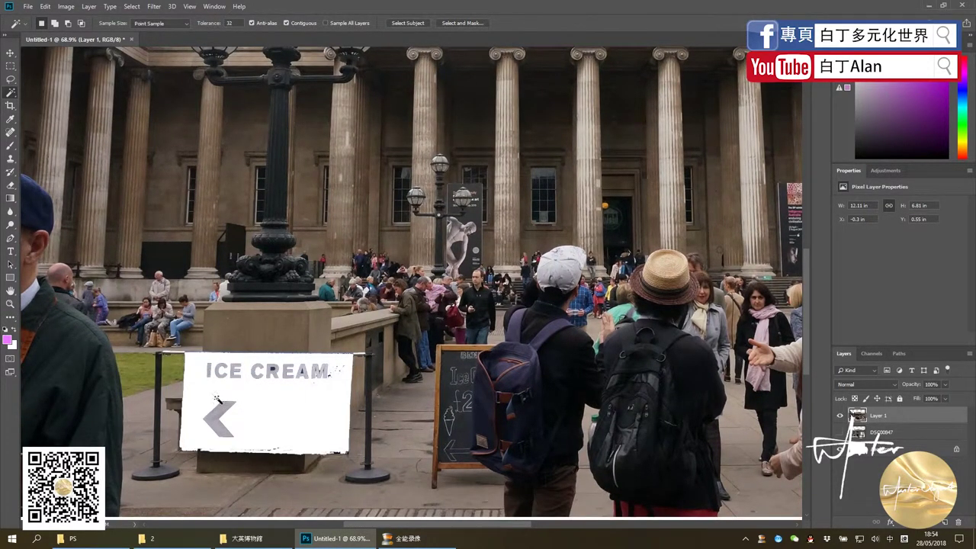
click(281, 333)
key(ctrl+BackSpace)
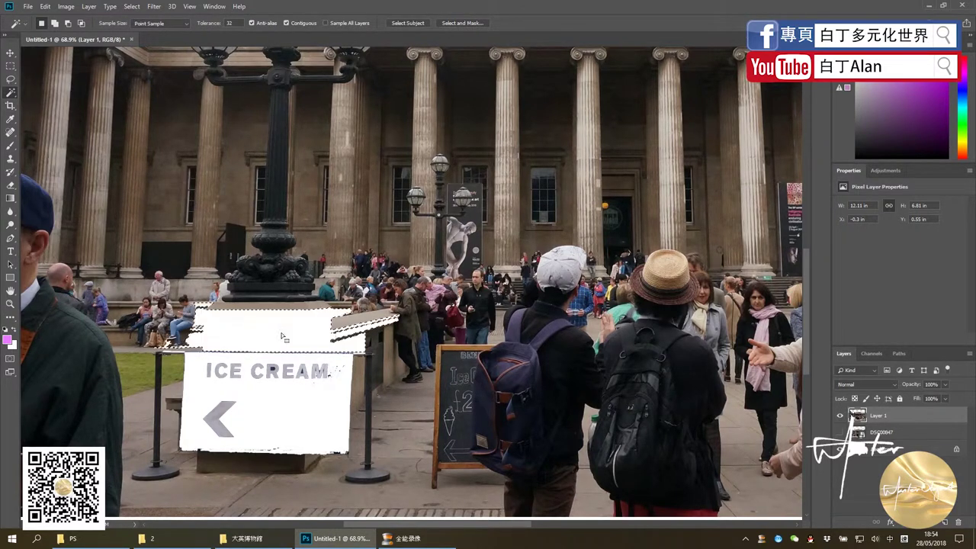
key(ctrl+d)
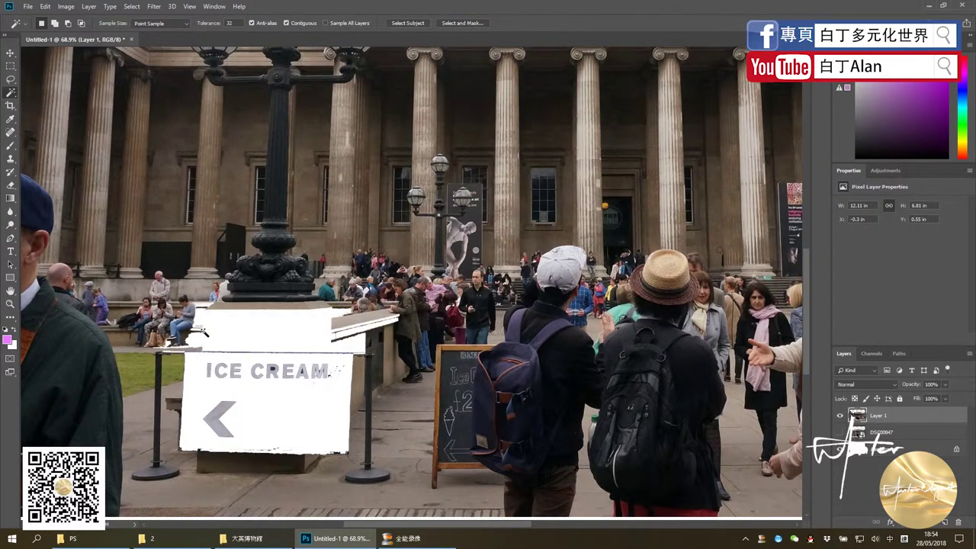
Zoom back out, restore Quick Selection, then switch to the Move tool.
scroll(341, 390, down, 2)
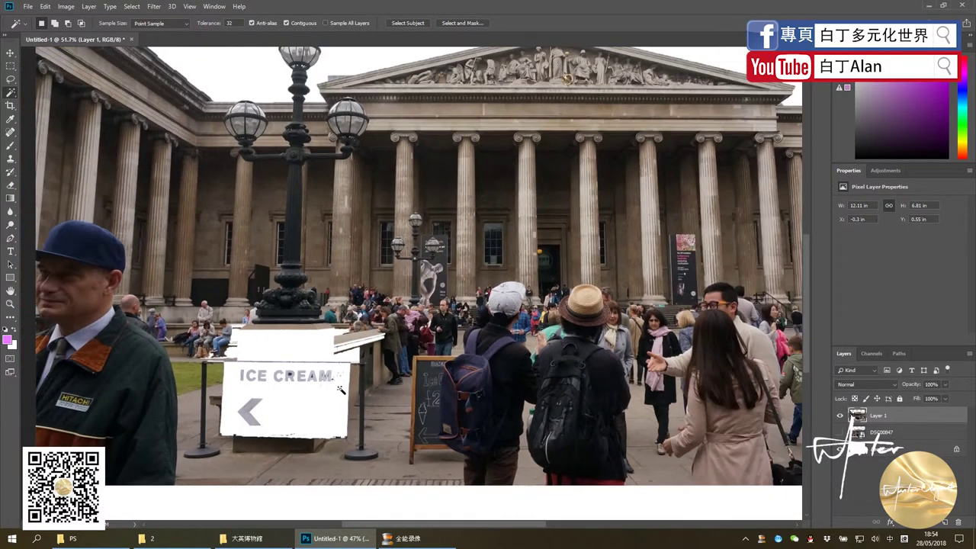
scroll(336, 373, down, 1)
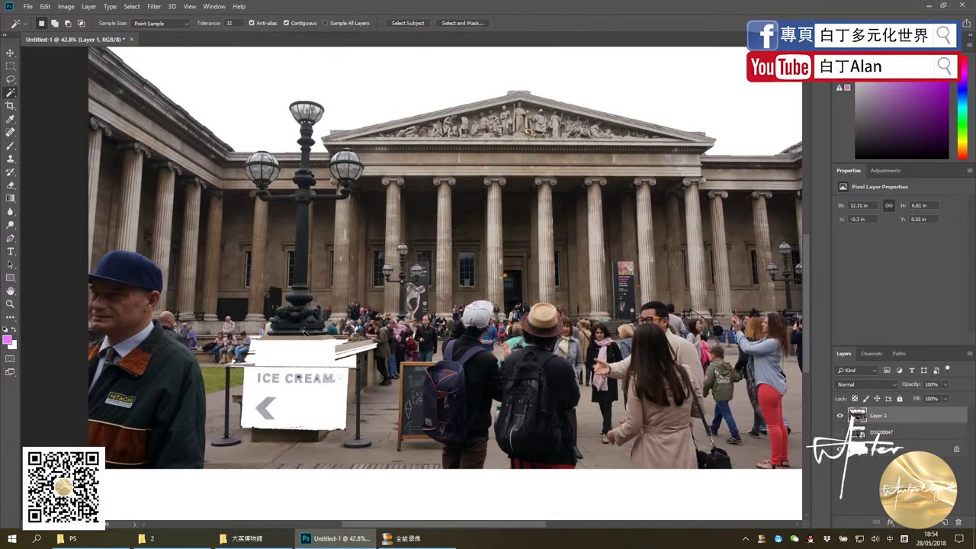
right_click(11, 93)
click(48, 95)
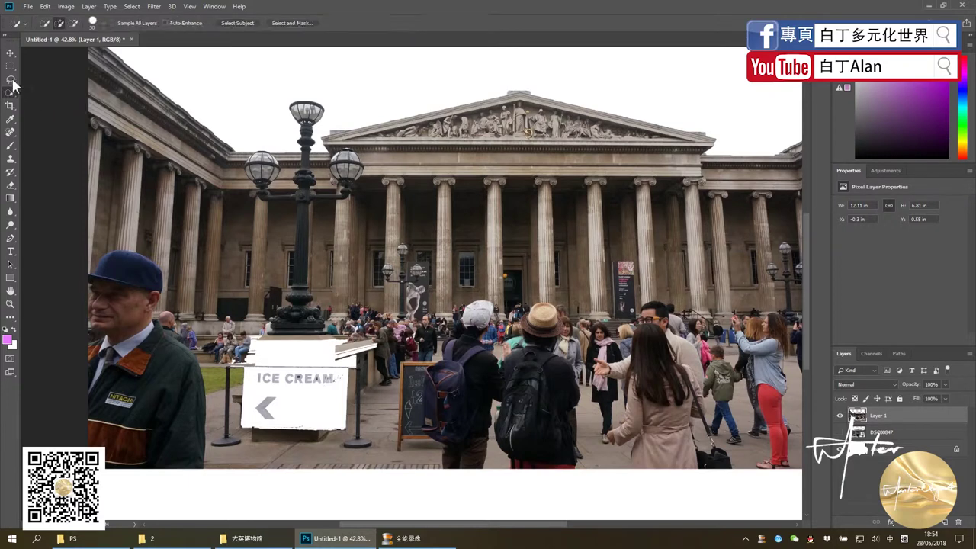
key(v)
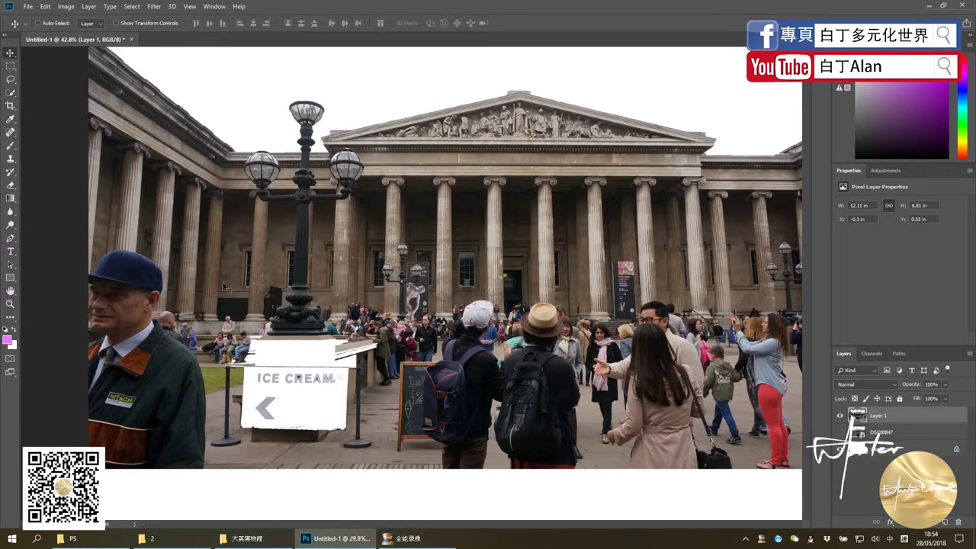
scroll(157, 294, down, 1)
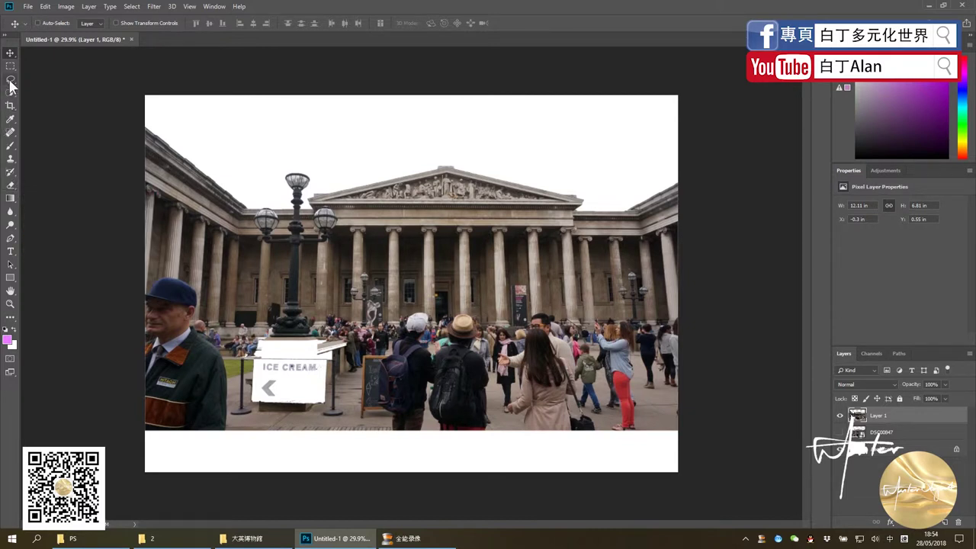
Crop tightly around the colonnade and crowd, leaving Layer 1 at 5.81 × 3.23 in.
click(9, 106)
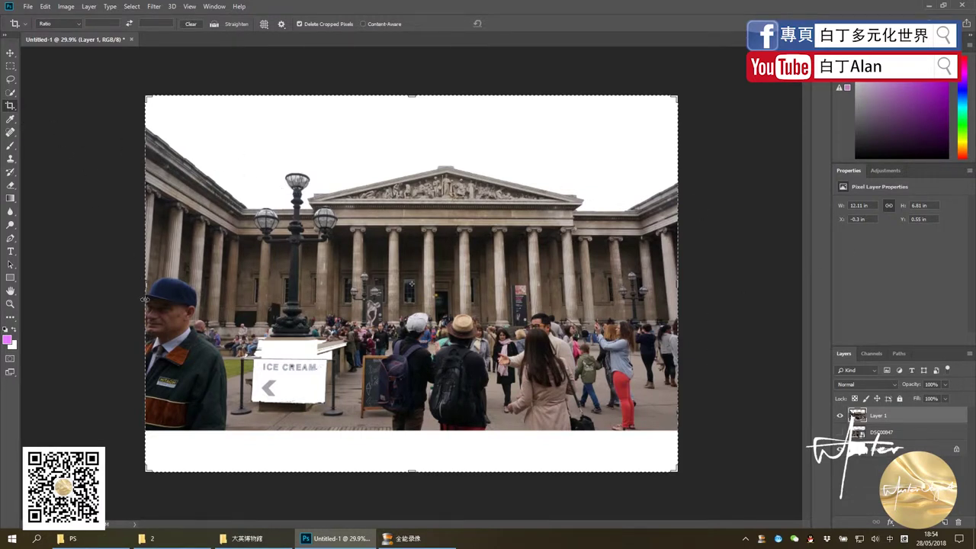
drag(145, 299, 249, 284)
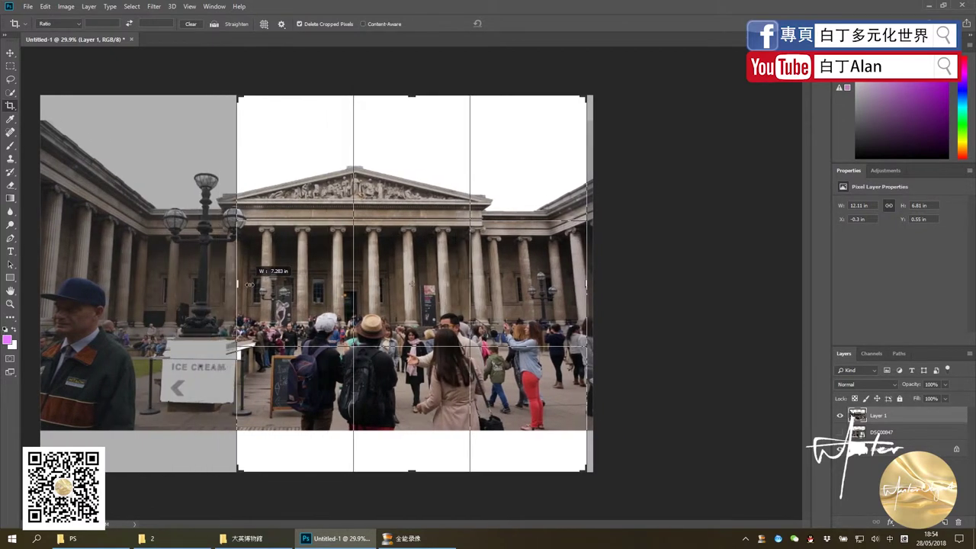
drag(412, 96, 412, 179)
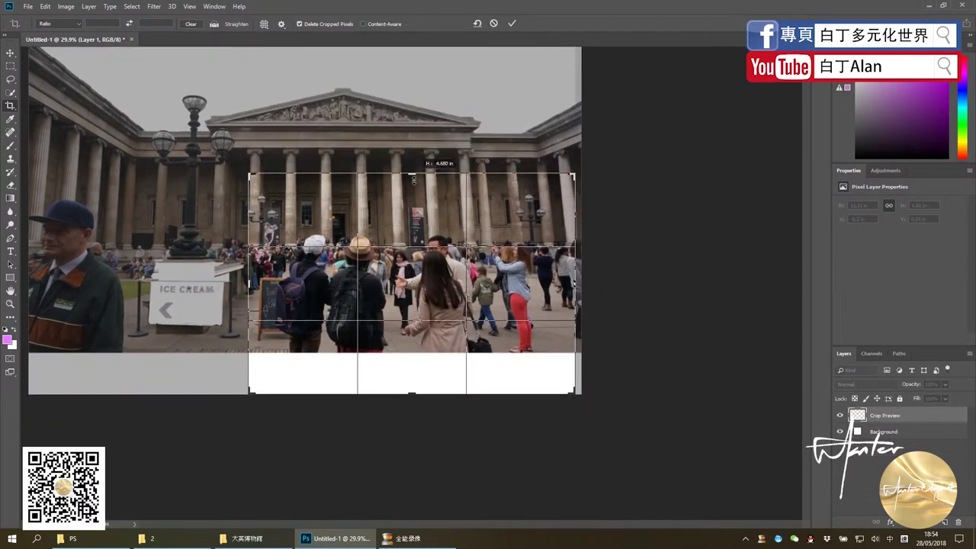
drag(412, 393, 411, 360)
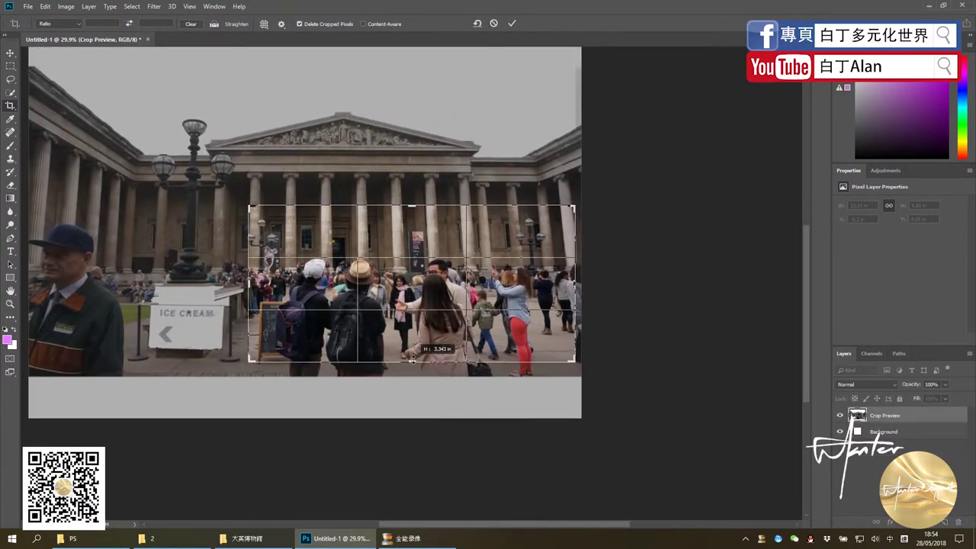
drag(575, 286, 543, 284)
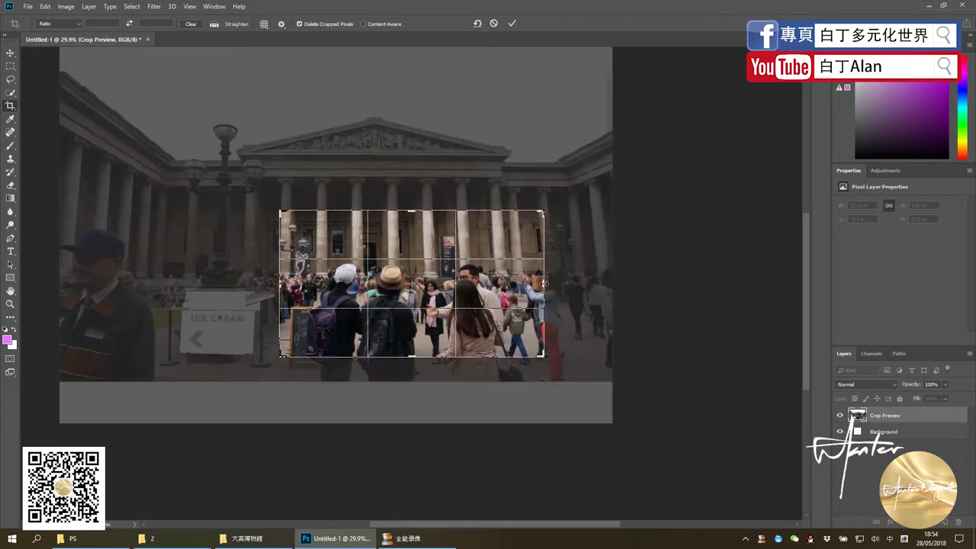
key(Return)
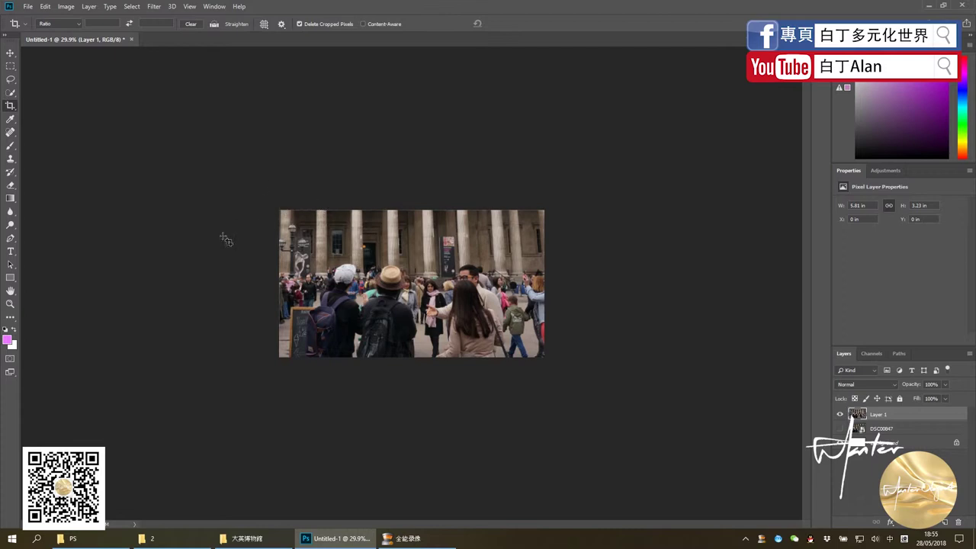
Set up a new landscape A4 document, then cancel without creating it.
click(29, 6)
key(Escape)
key(shift)
click(29, 7)
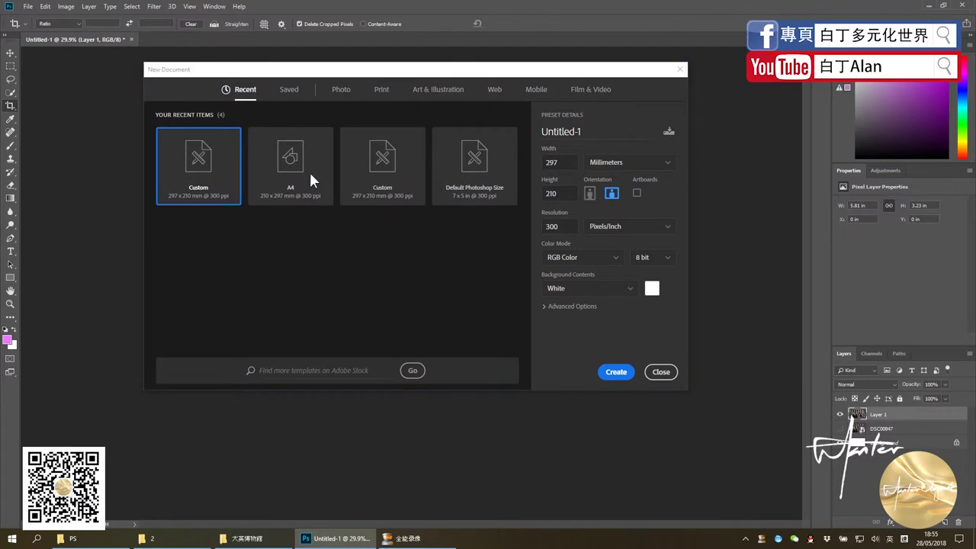
click(283, 183)
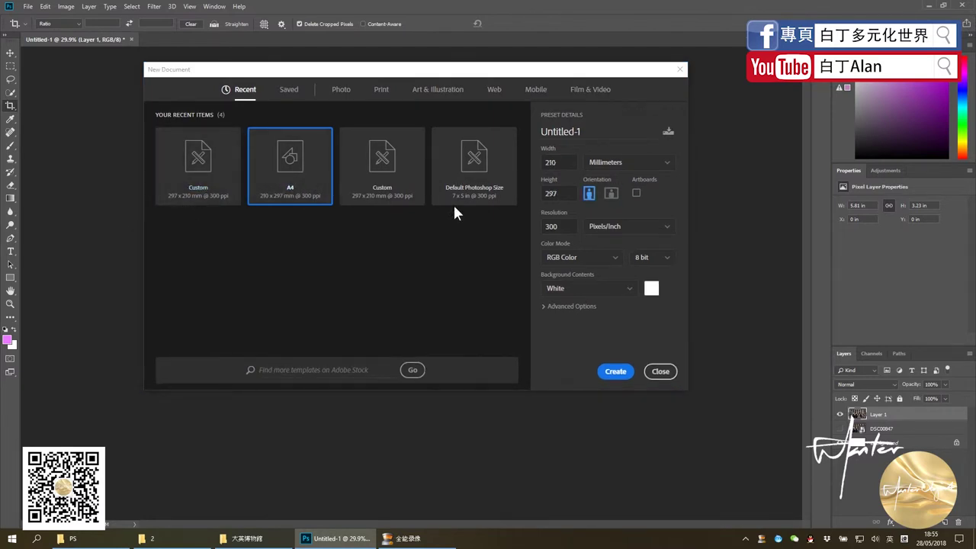
click(610, 193)
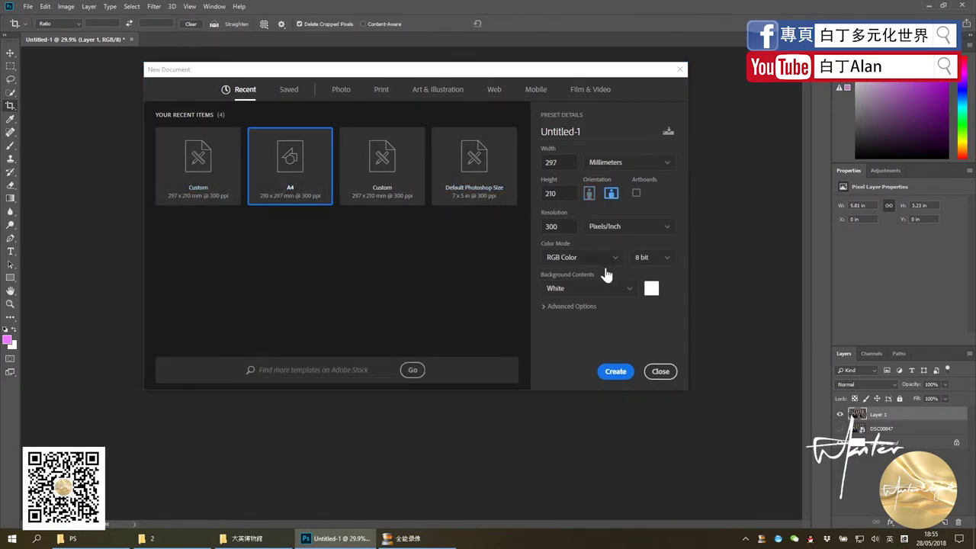
click(659, 372)
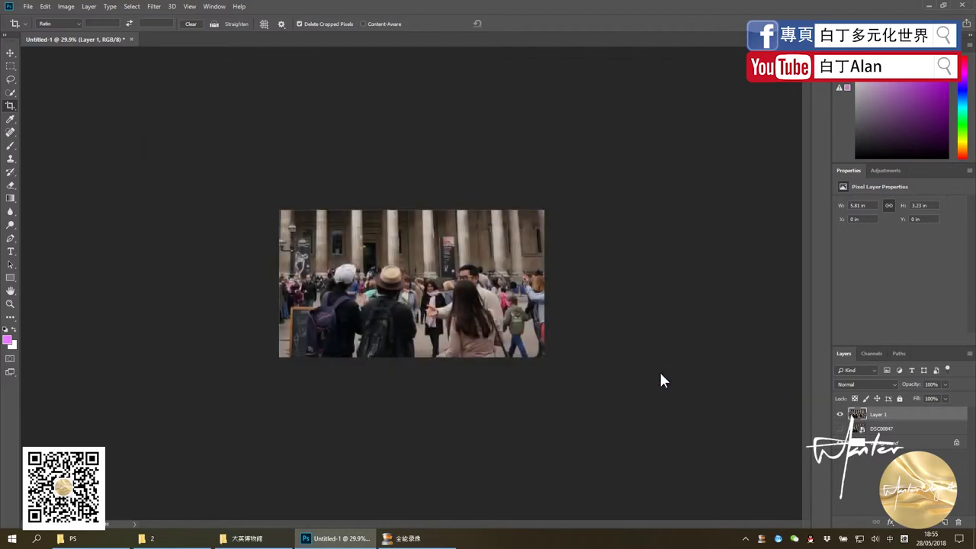
Reopen the New Document window with Ctrl+N and drag it by its title bar.
click(28, 10)
click(406, 167)
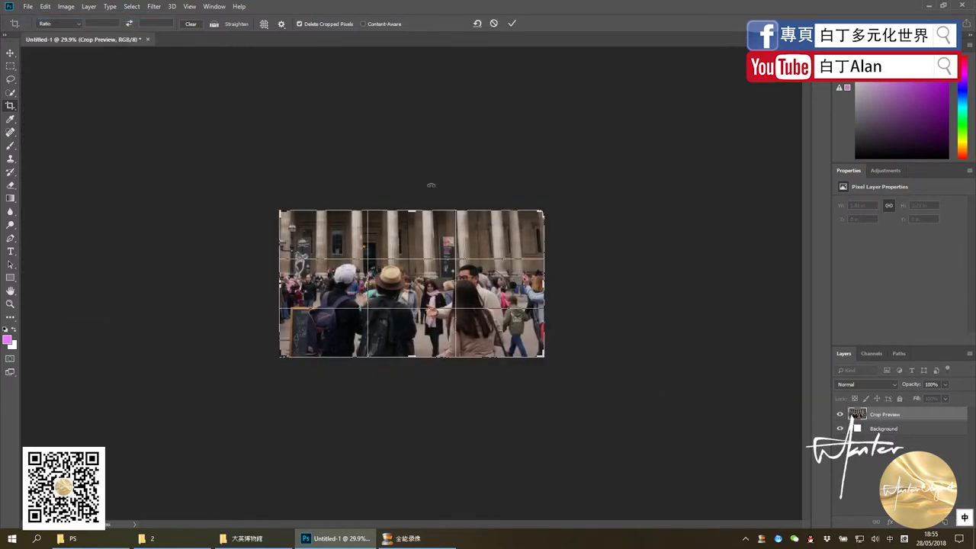
key(ctrl+n)
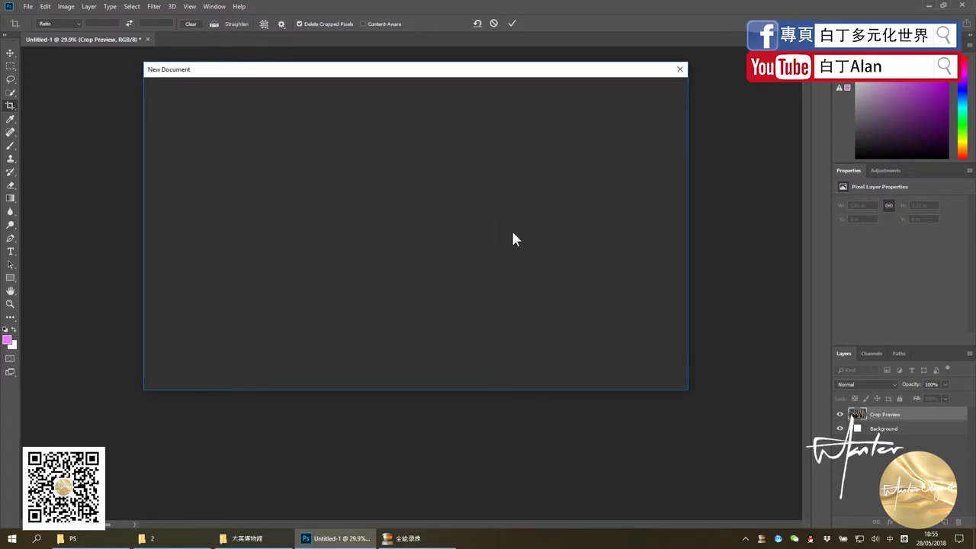
drag(453, 85, 459, 102)
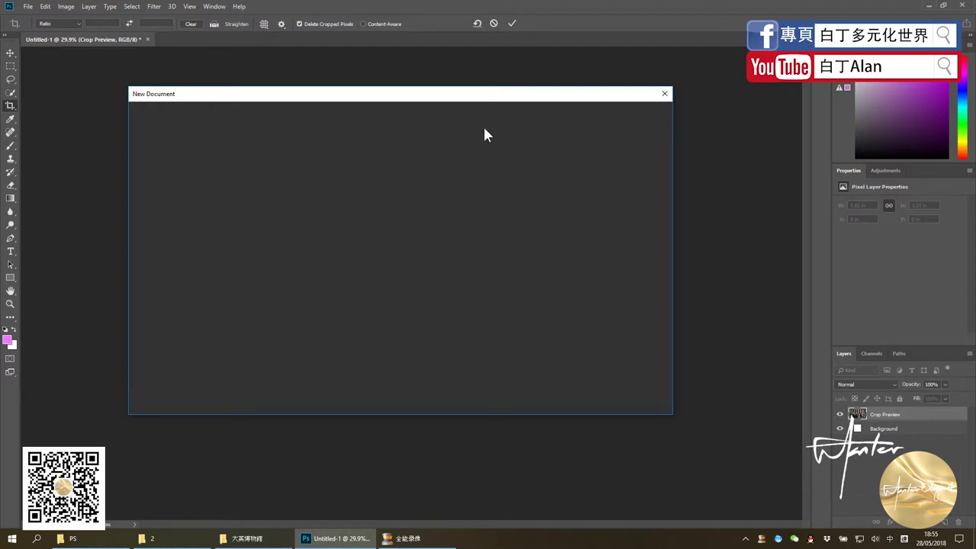
drag(476, 100, 468, 84)
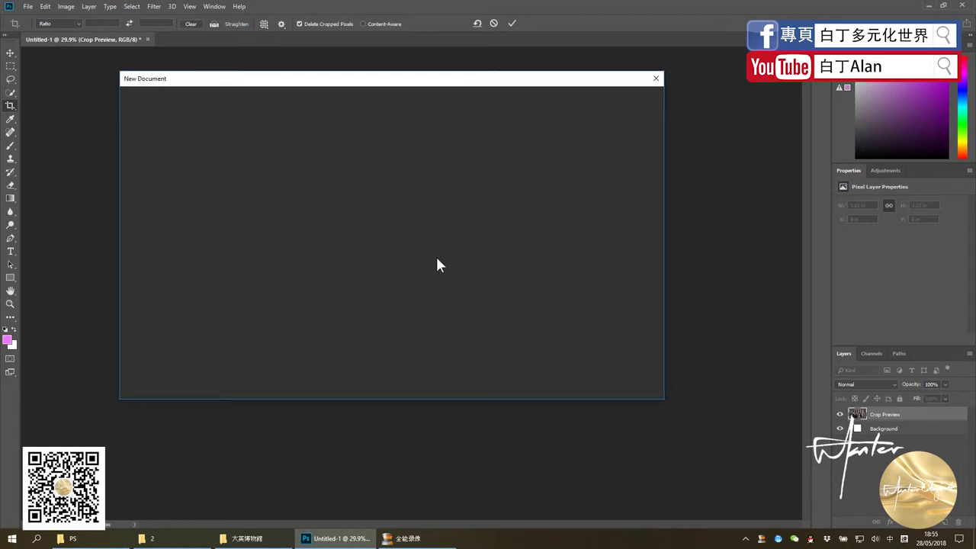
Drag the stuck blank window aside to uncover the cropped crowd, then close it.
drag(336, 82, 620, 247)
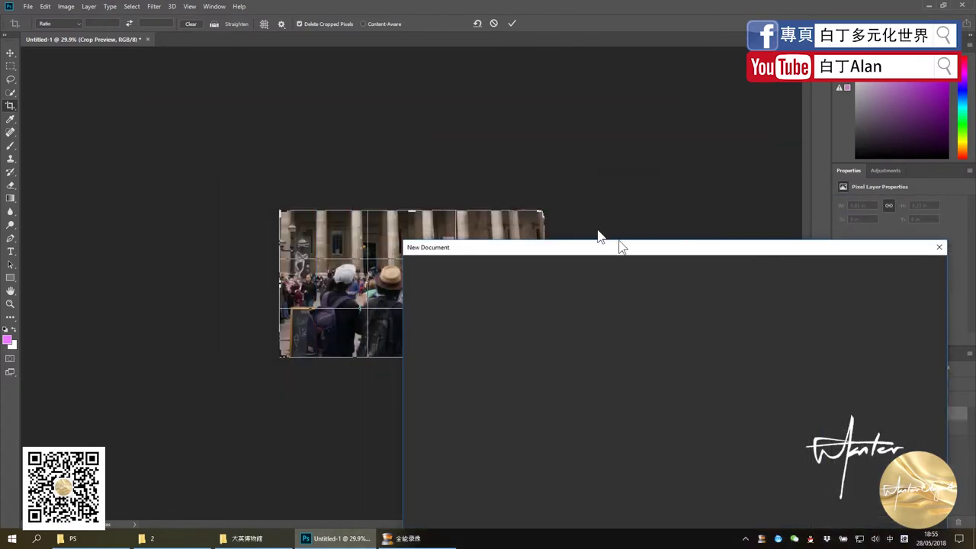
drag(481, 251, 676, 259)
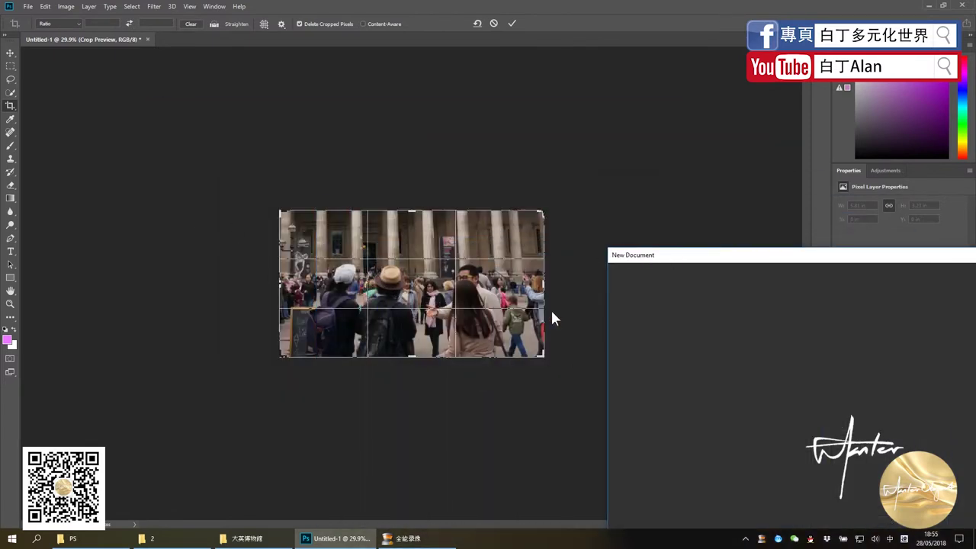
drag(694, 262, 242, 136)
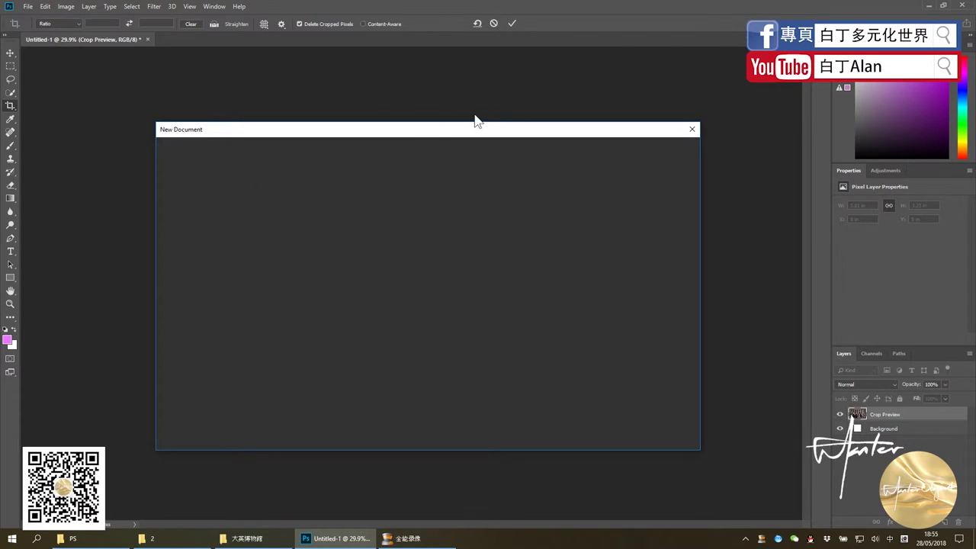
drag(482, 130, 438, 124)
click(645, 123)
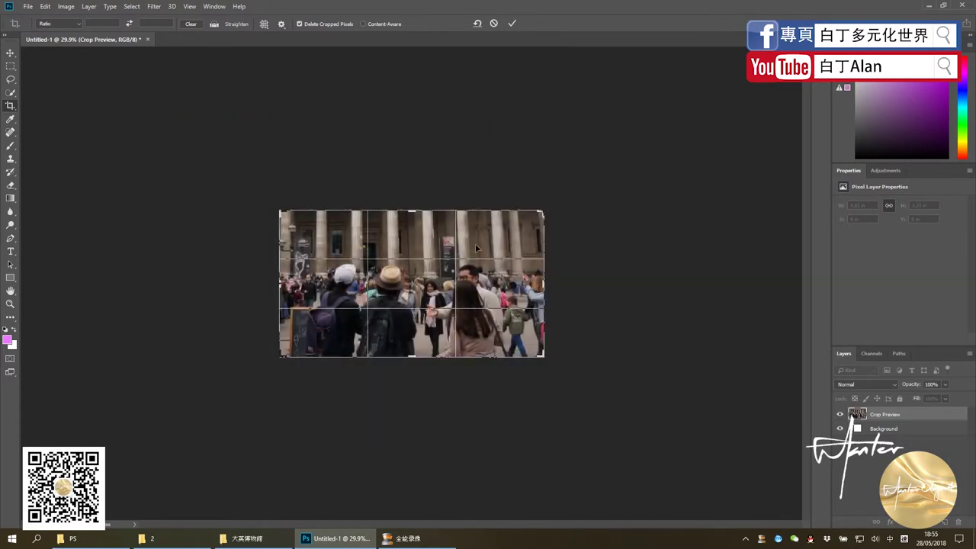
click(29, 8)
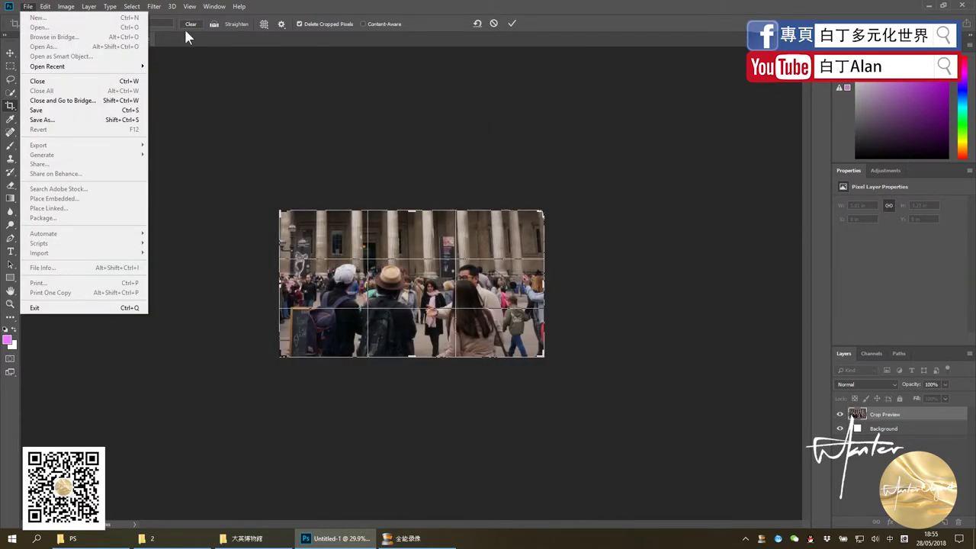
Crop the photo tightly around the crowd section, leaving a 4.85 × 2.34 in image.
click(185, 32)
drag(541, 285, 498, 284)
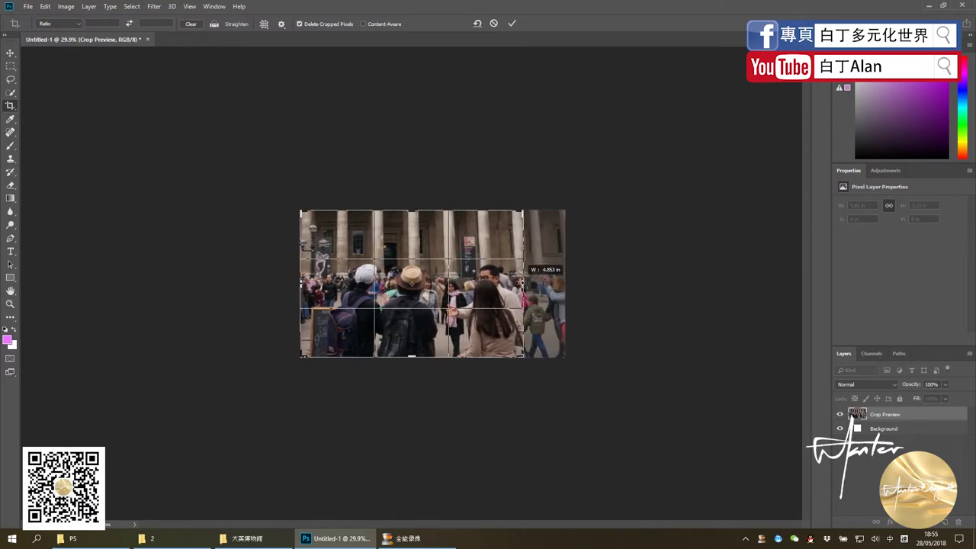
drag(412, 210, 411, 250)
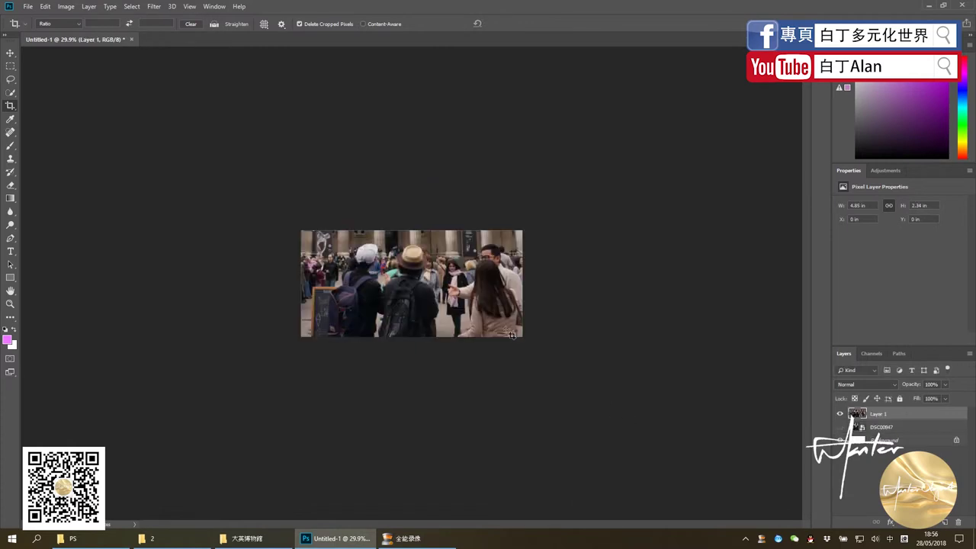
click(28, 6)
click(461, 217)
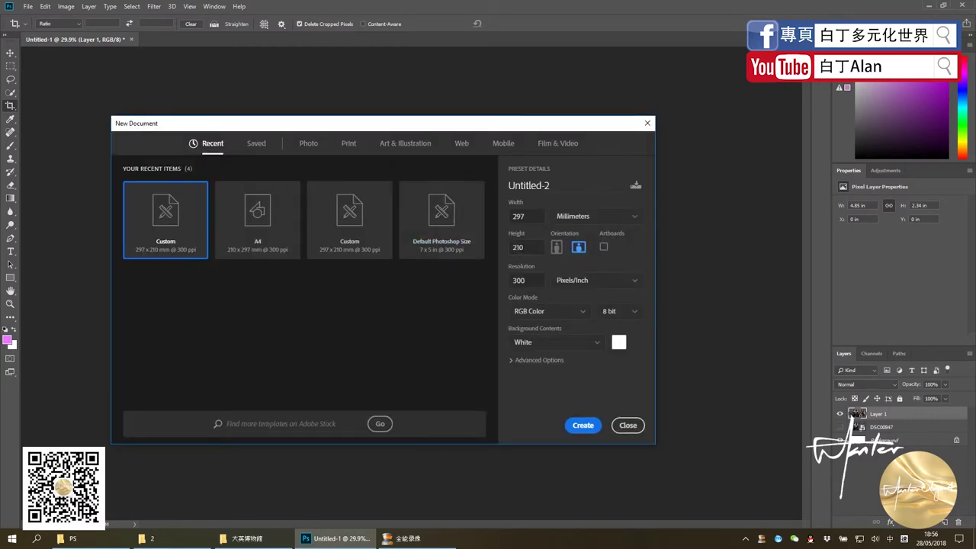
Create a white landscape A4 document at 300 ppi, then return to the cropped crowd photo.
click(258, 221)
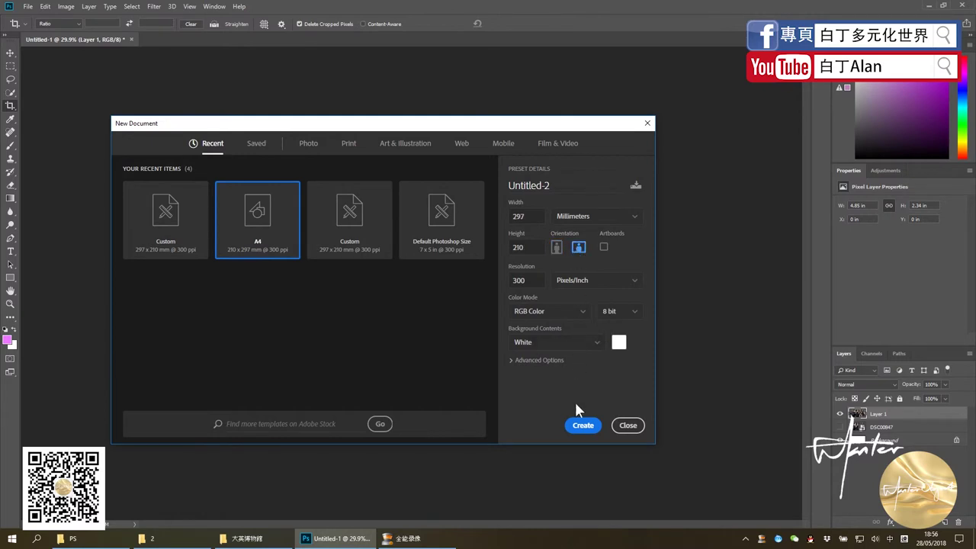
click(581, 425)
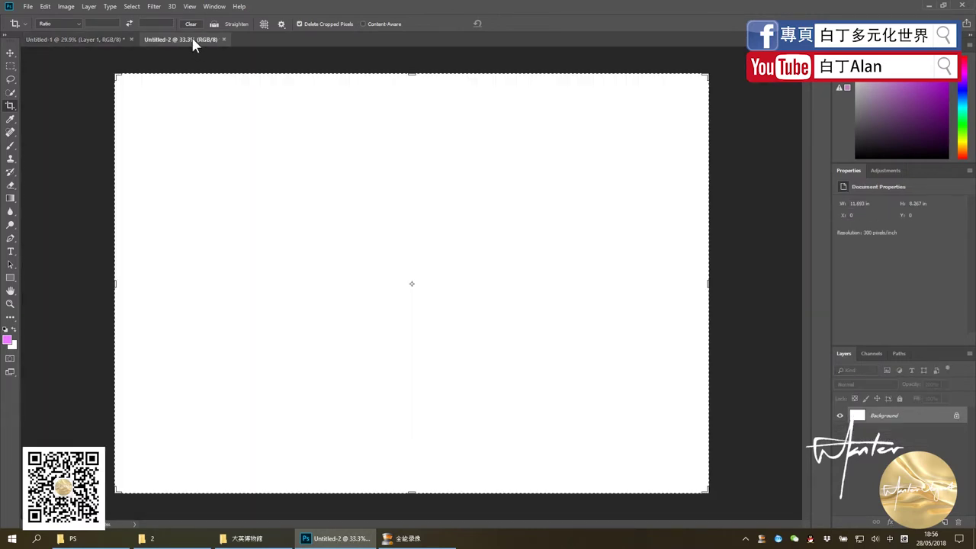
click(87, 39)
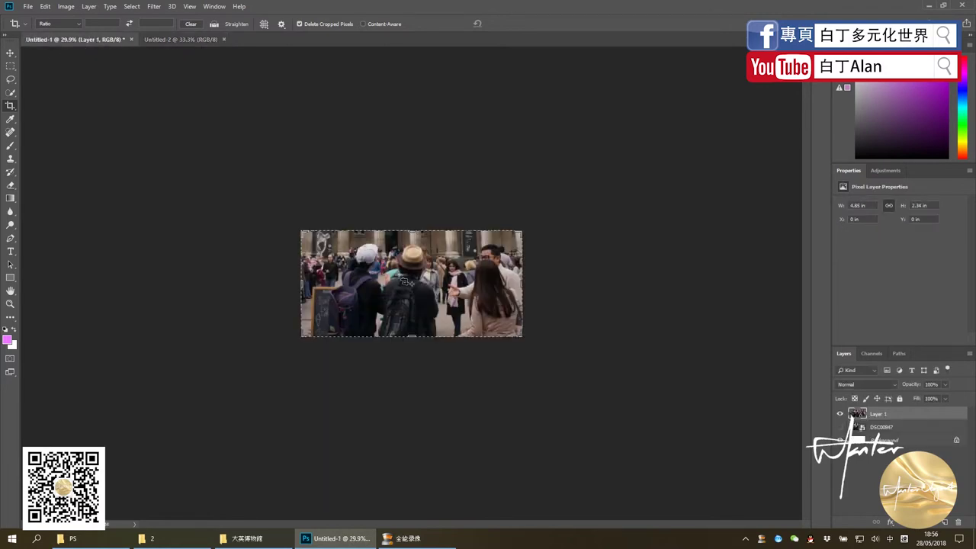
click(10, 53)
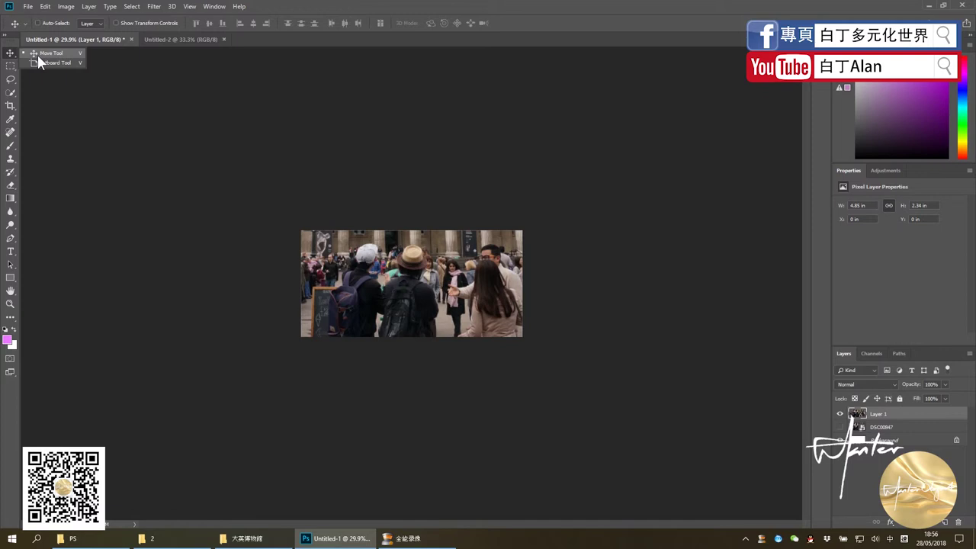
Drag the cropped crowd photo into the Untitled-2 A4 document with Auto-Select enabled.
click(11, 53)
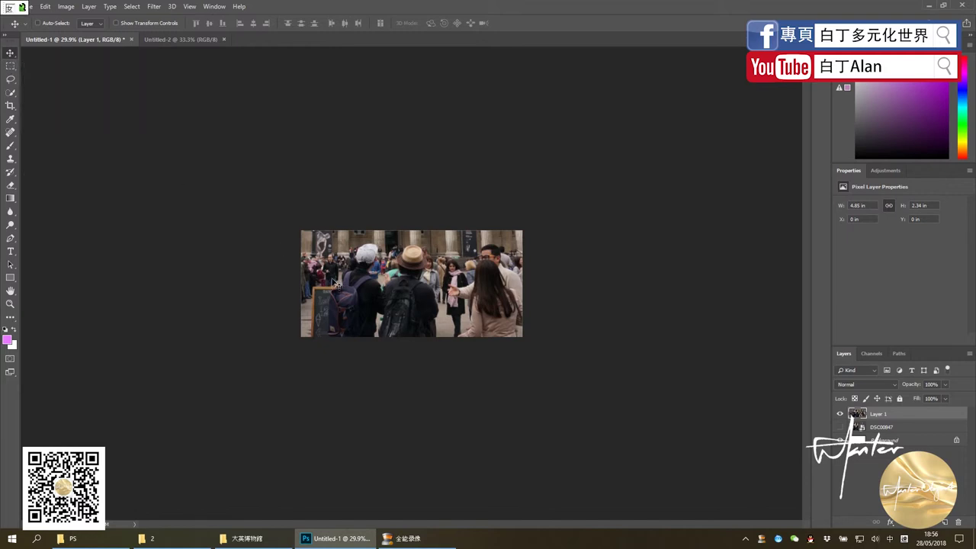
click(38, 23)
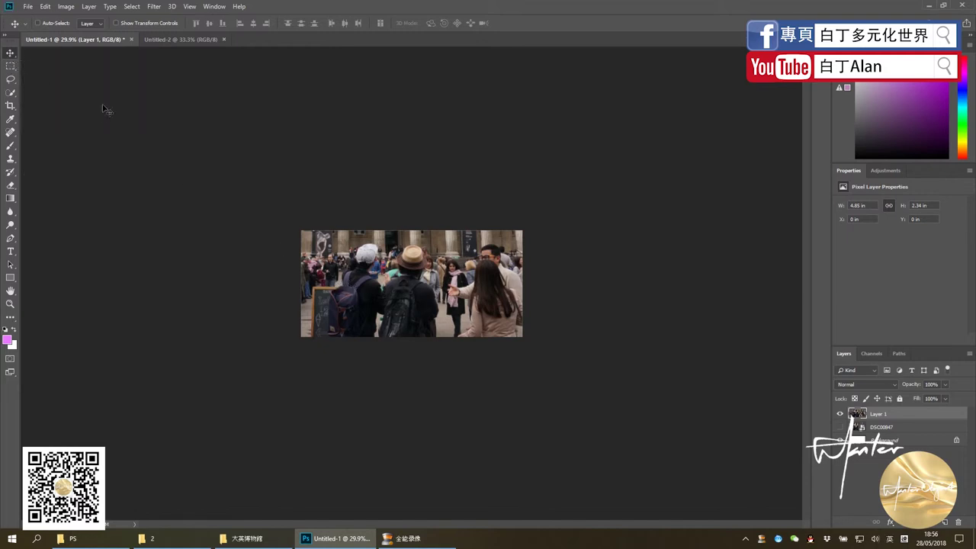
drag(367, 263, 198, 43)
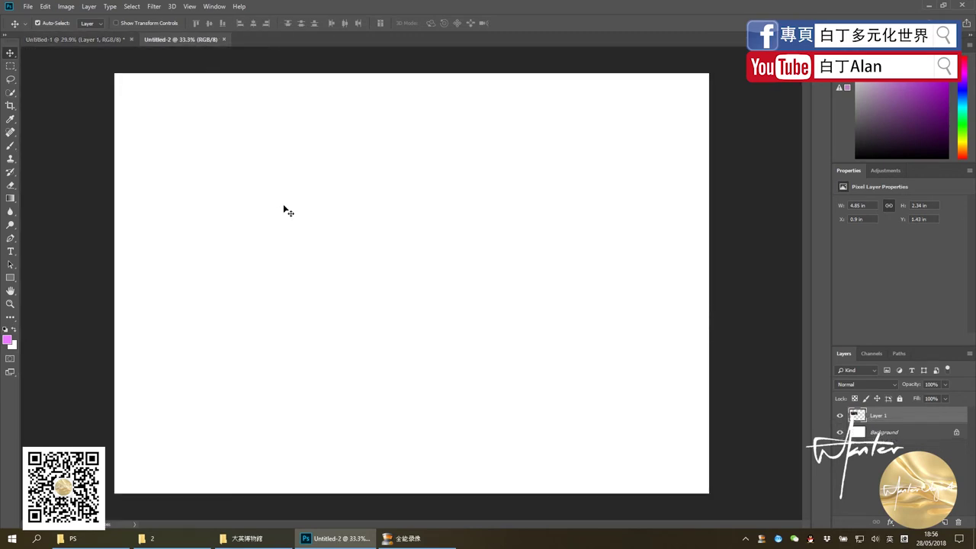
drag(198, 44, 286, 212)
Enlarge the photo to the full page width (11.85 × 5.71 in) and snap it to the top edge.
key(ctrl+t)
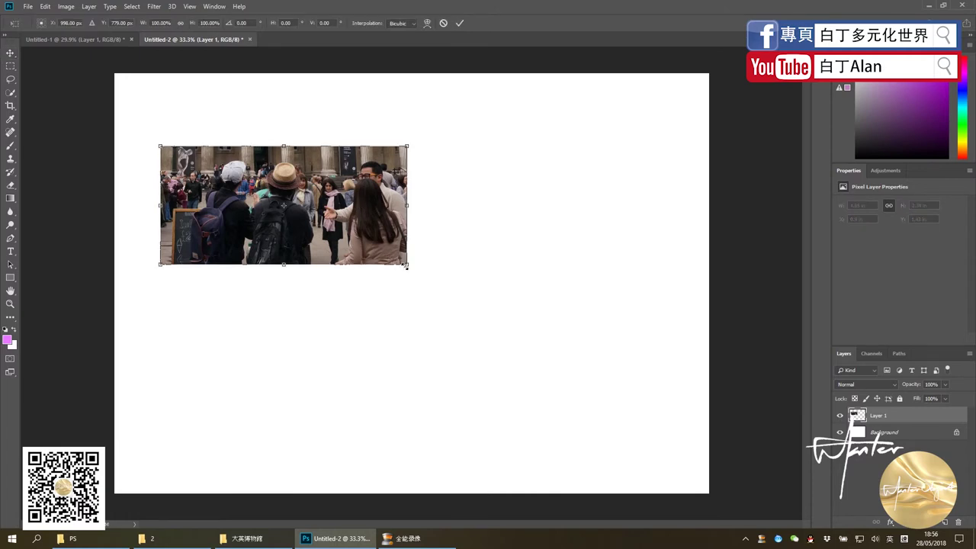
drag(407, 264, 706, 439)
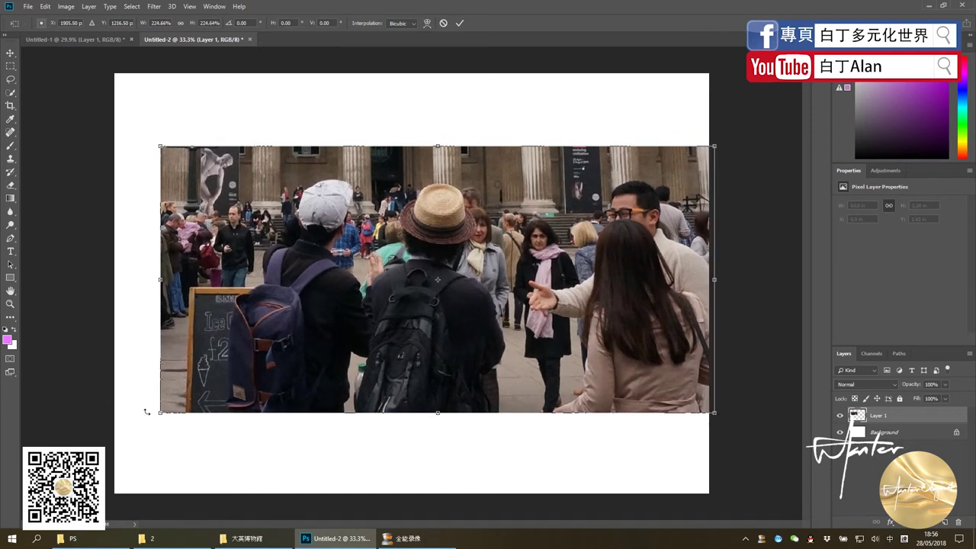
drag(158, 412, 113, 436)
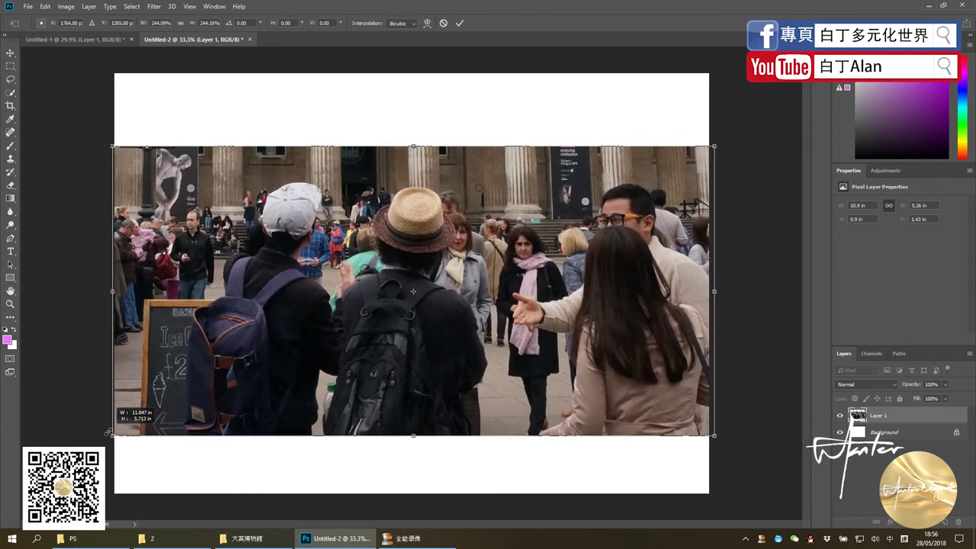
key(Return)
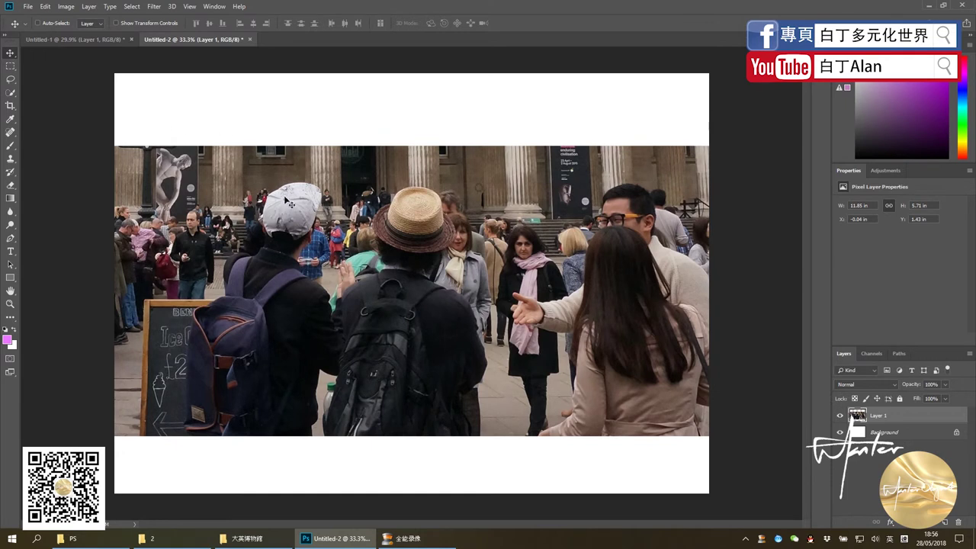
drag(372, 307, 368, 235)
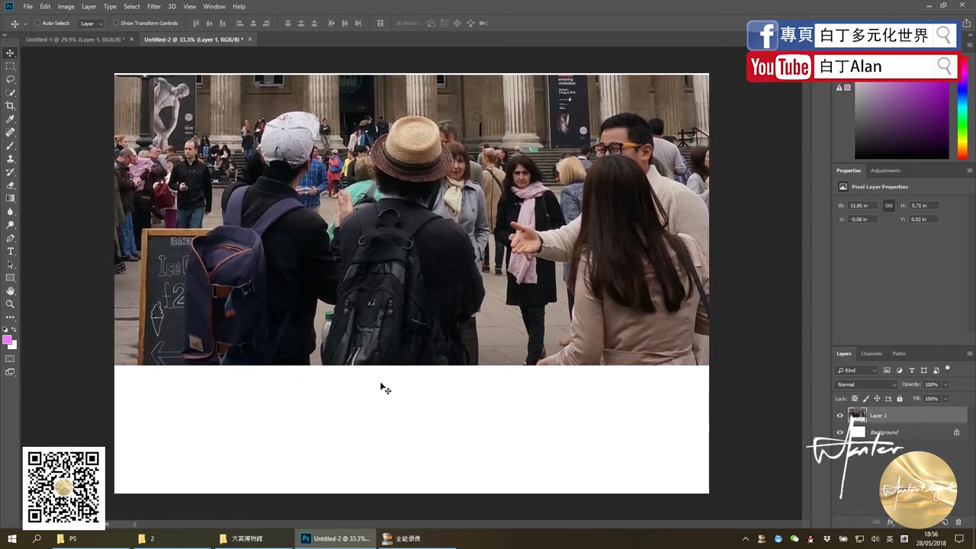
drag(394, 328, 387, 301)
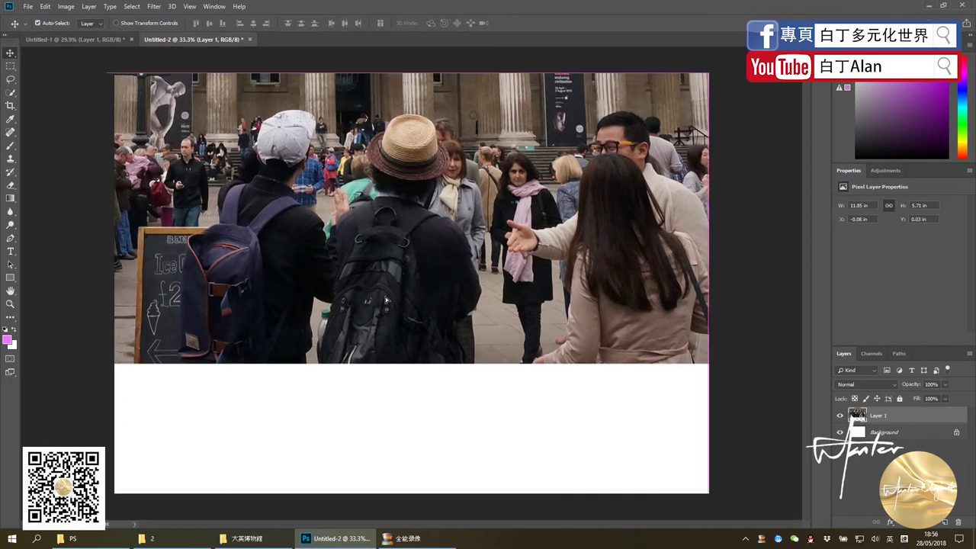
click(57, 39)
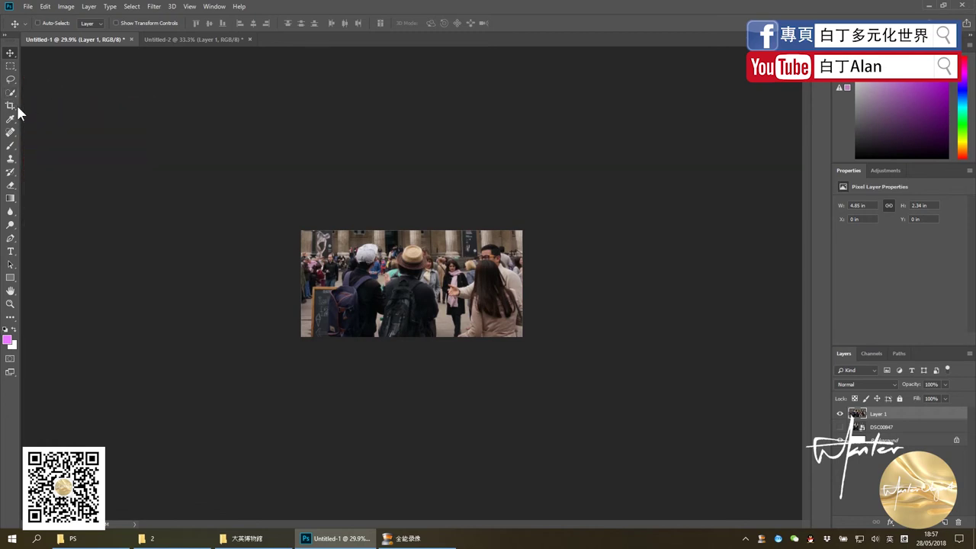
click(10, 106)
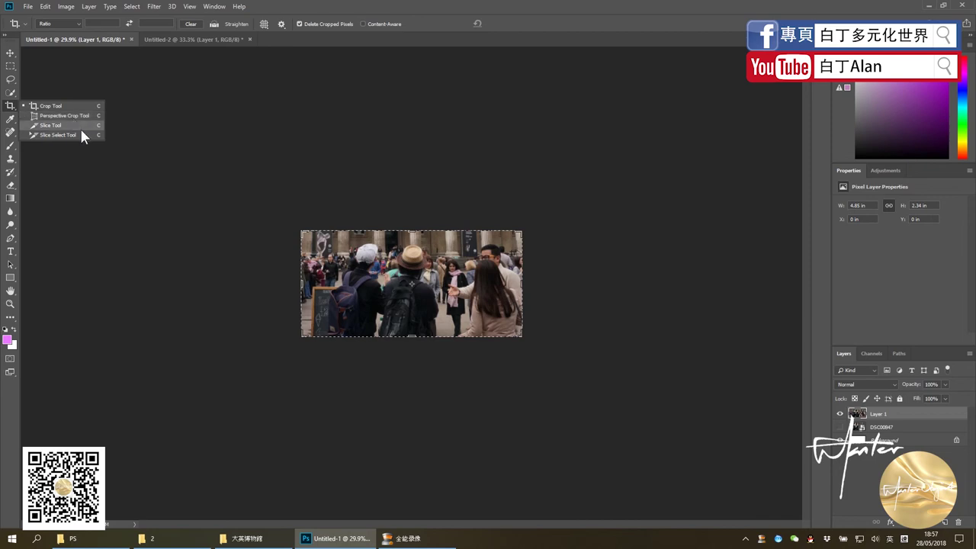
click(10, 53)
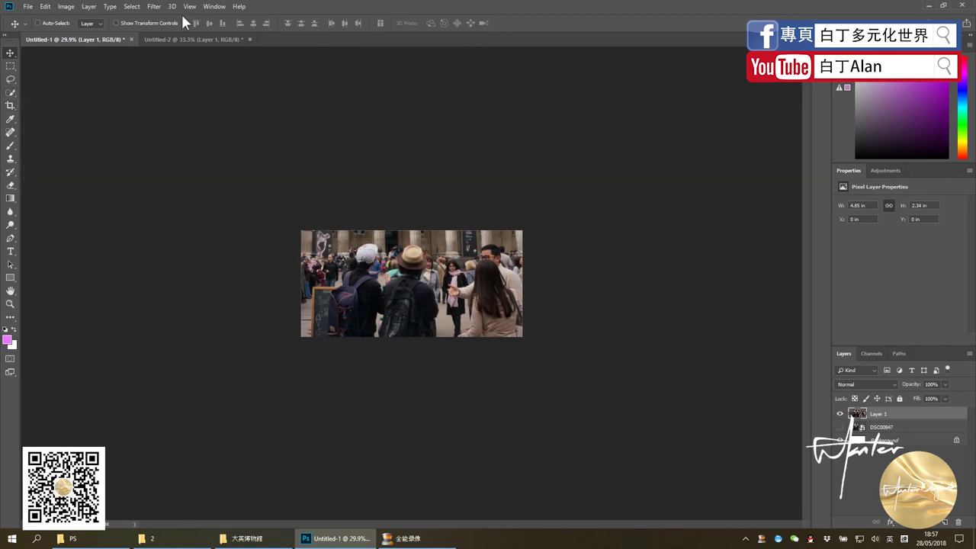
click(169, 38)
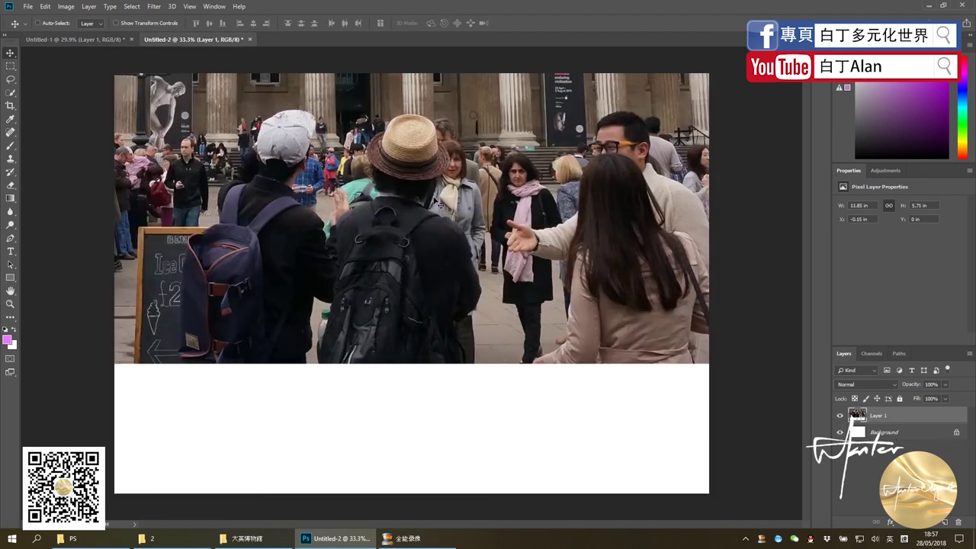
click(96, 37)
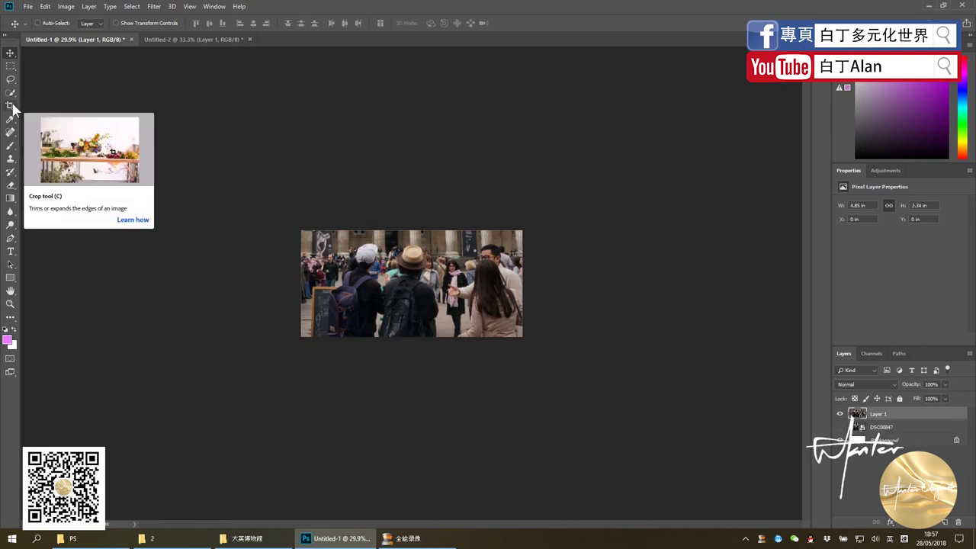
click(170, 39)
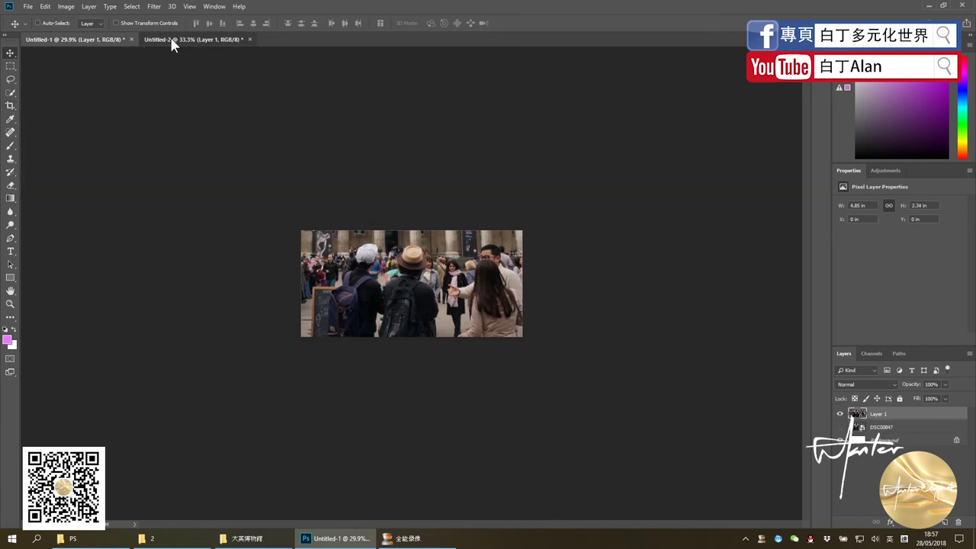